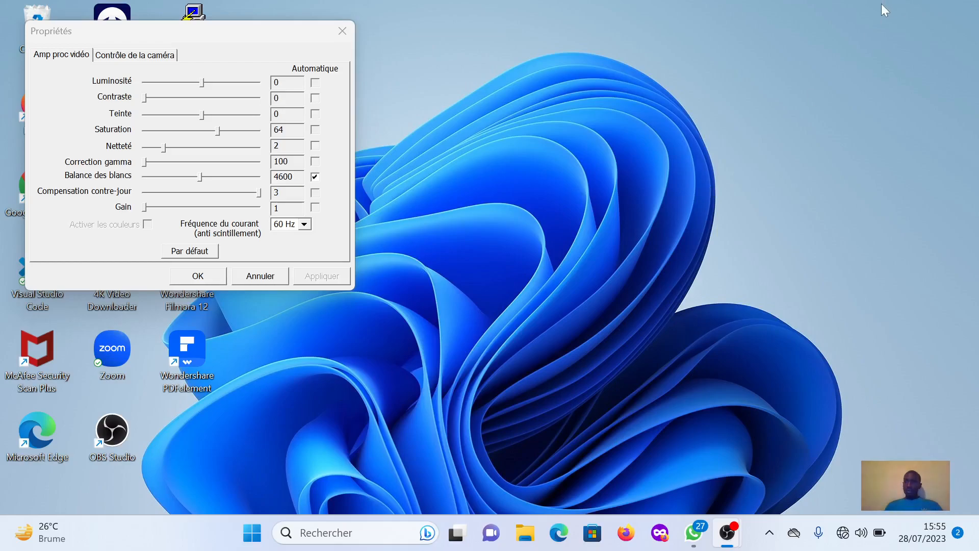
Accept the camera properties and close their dialog.
{"action": "left_click", "coordinate": [188, 274]}
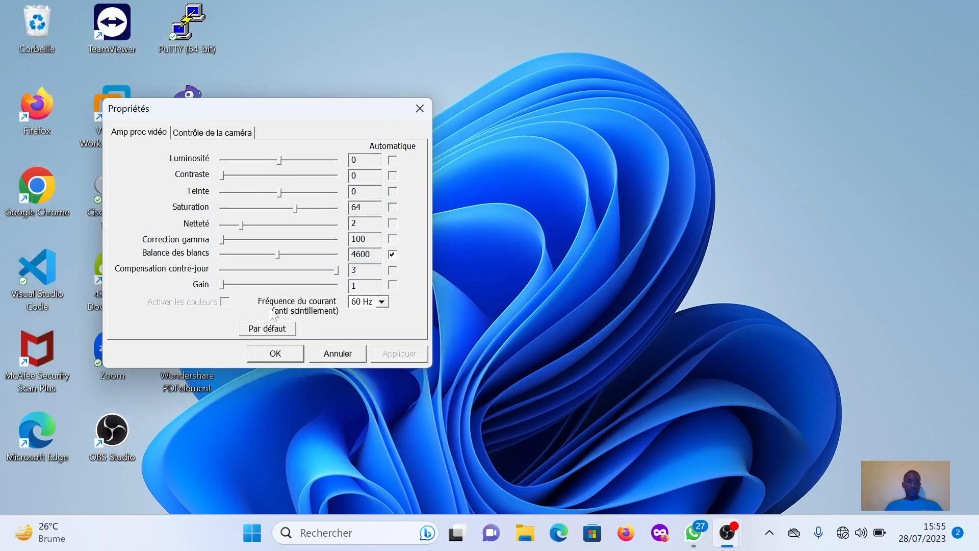
{"action": "left_click", "coordinate": [274, 354]}
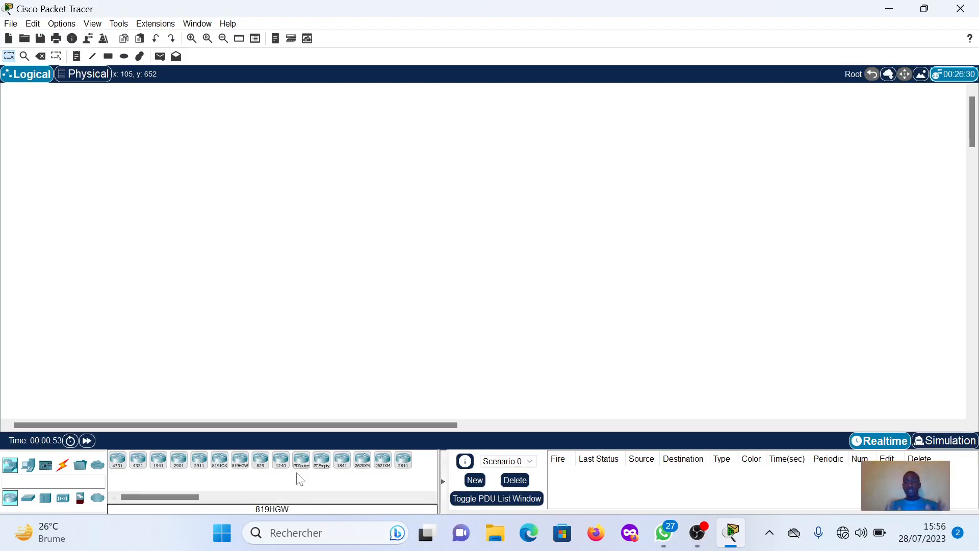
Examine the available device categories, including end devices, components, connections, miscellaneous and multiuser devices.
{"action": "left_click", "coordinate": [28, 467]}
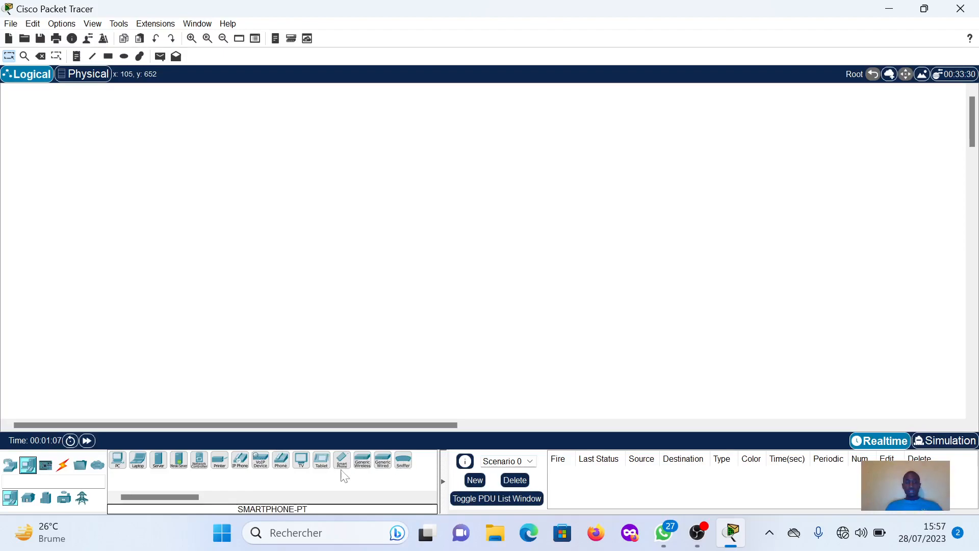
{"action": "left_click", "coordinate": [47, 467]}
{"action": "left_click", "coordinate": [62, 465]}
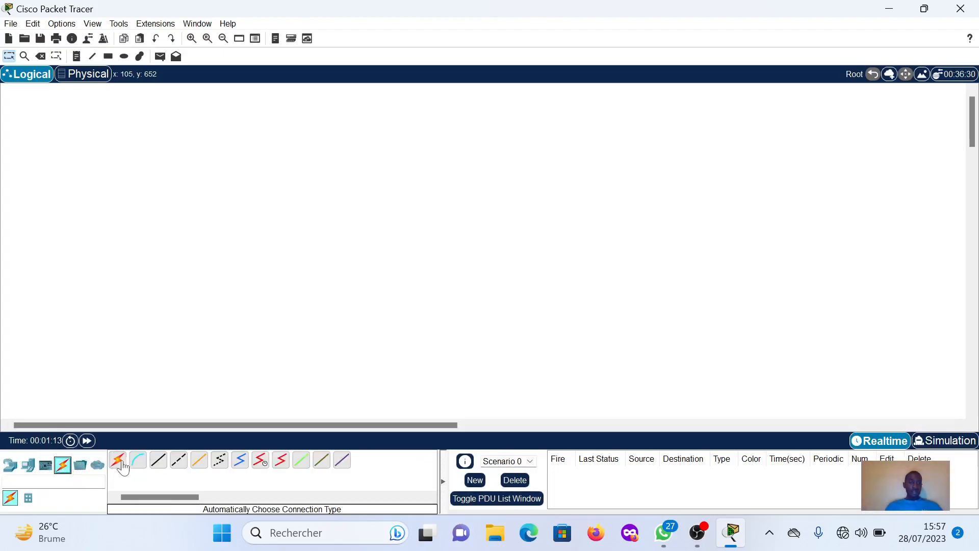
{"action": "left_click", "coordinate": [78, 470]}
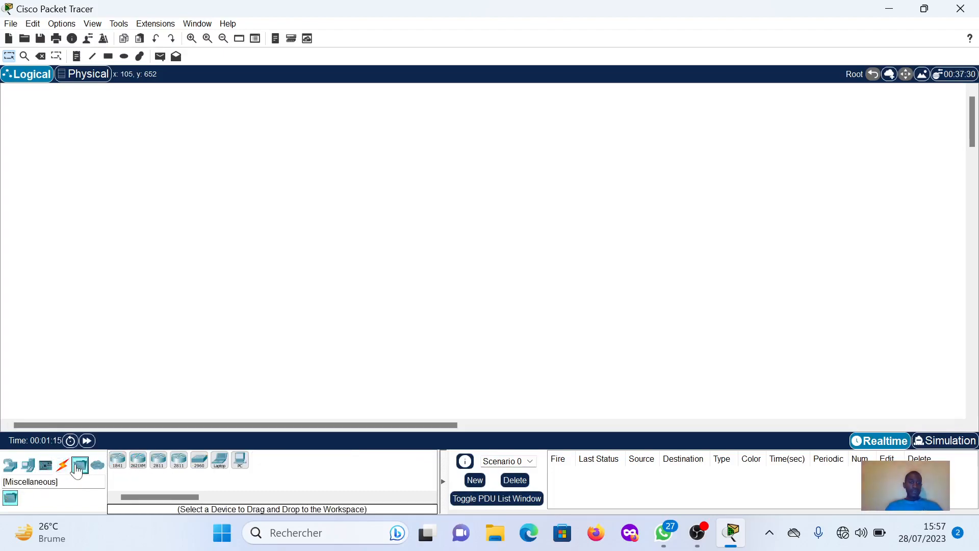
{"action": "left_click", "coordinate": [98, 466]}
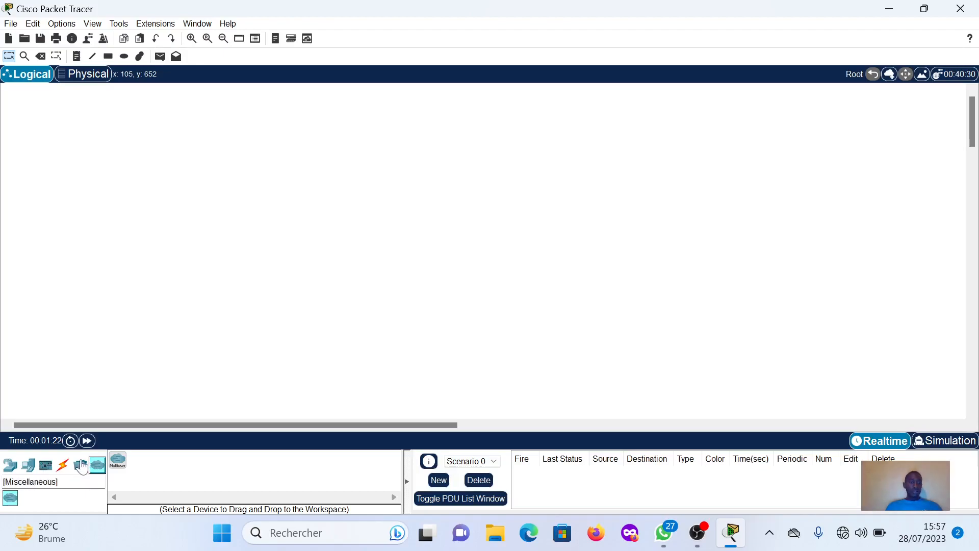
{"action": "left_click", "coordinate": [79, 465]}
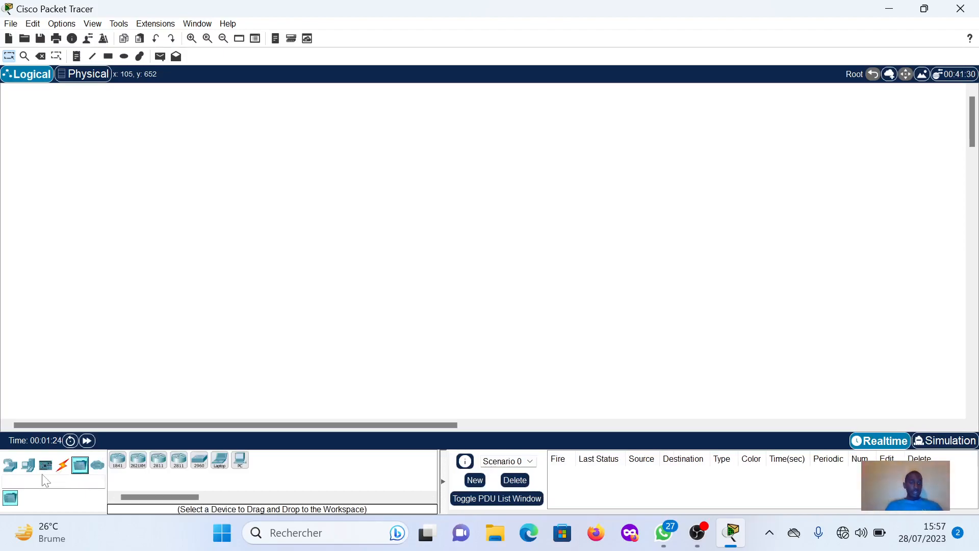
{"action": "left_click", "coordinate": [45, 467]}
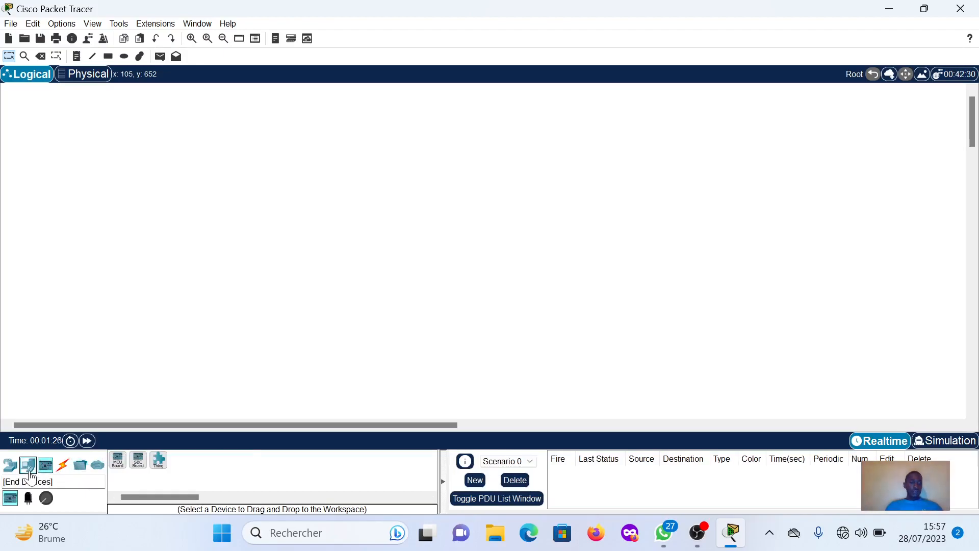
{"action": "left_click", "coordinate": [29, 467]}
Place a 2960 switch in the logical workspace.
{"action": "left_click", "coordinate": [10, 468]}
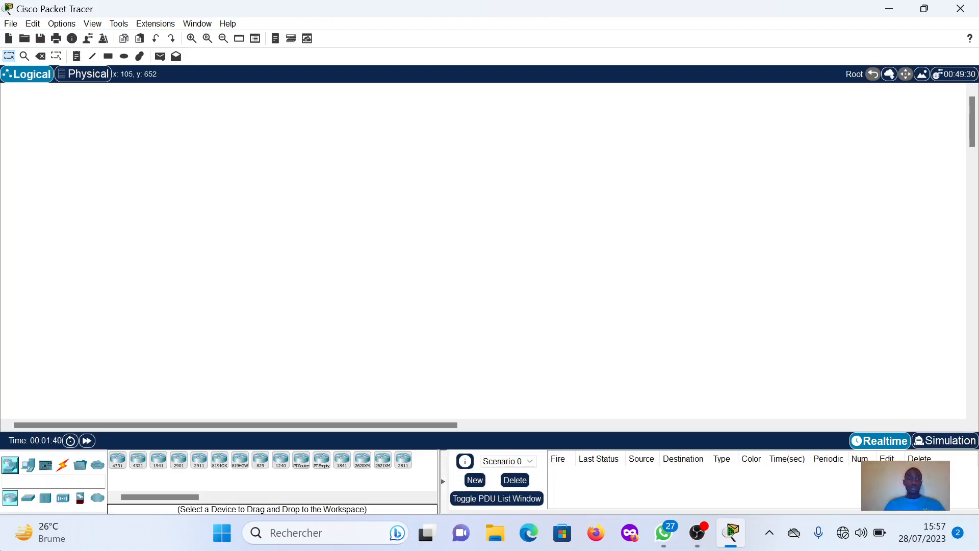
{"action": "left_click", "coordinate": [28, 498]}
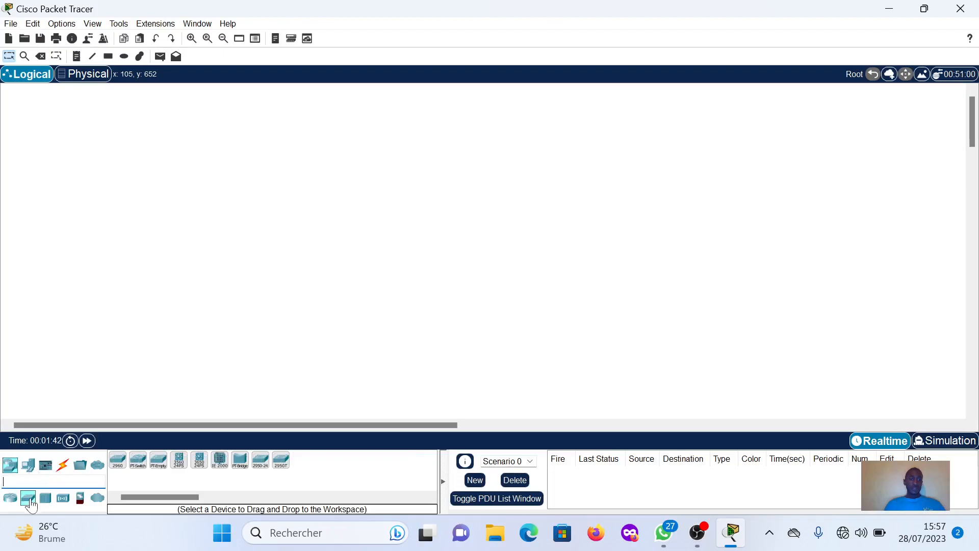
{"action": "left_click", "coordinate": [119, 462]}
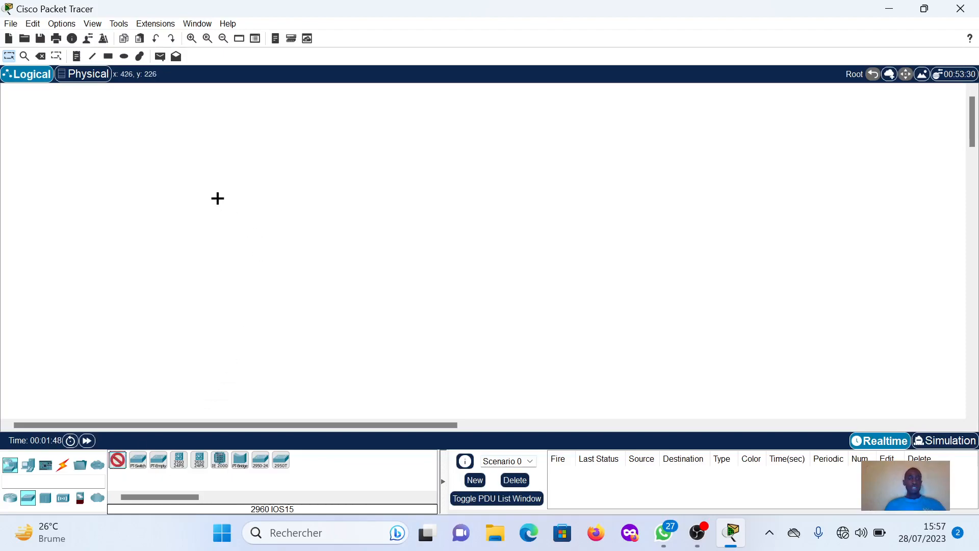
{"action": "left_click", "coordinate": [254, 209]}
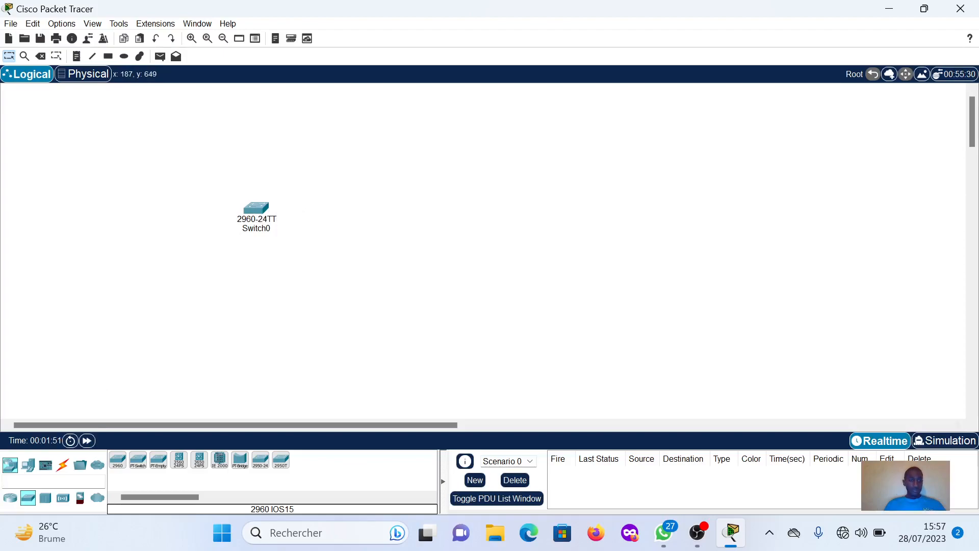
Place an ISR4331 router above the switch and move the switch down to widen the gap between them.
{"action": "left_click", "coordinate": [28, 465]}
{"action": "left_click", "coordinate": [9, 466]}
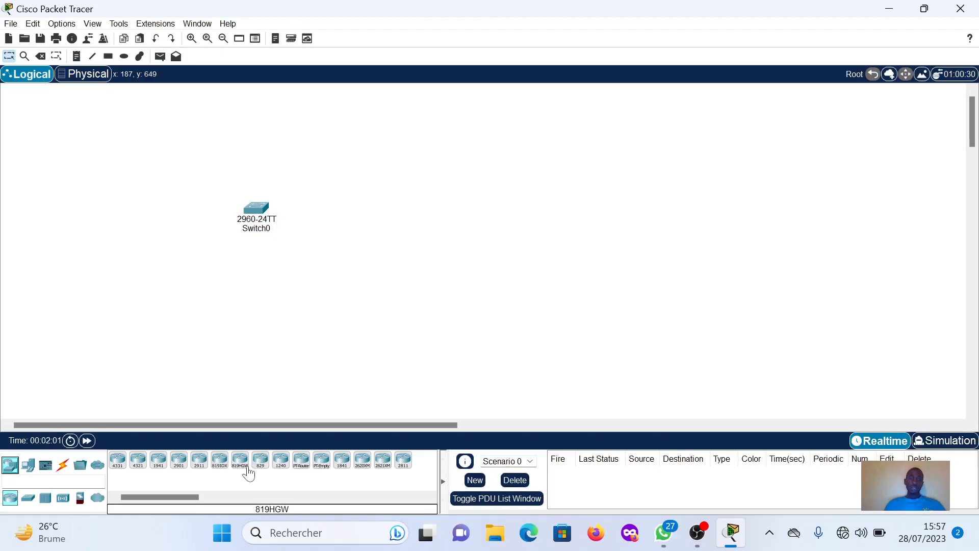
{"action": "left_click", "coordinate": [117, 465]}
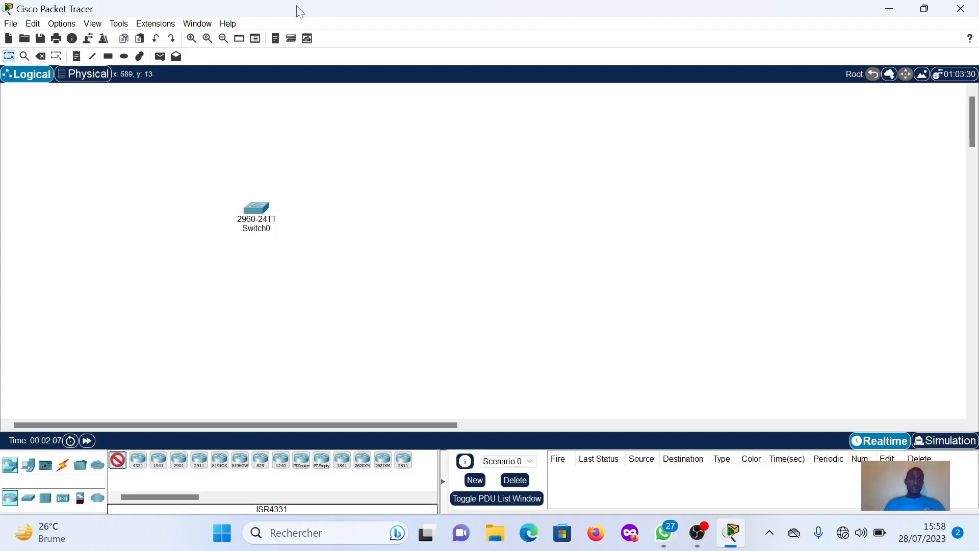
{"action": "left_click", "coordinate": [270, 100]}
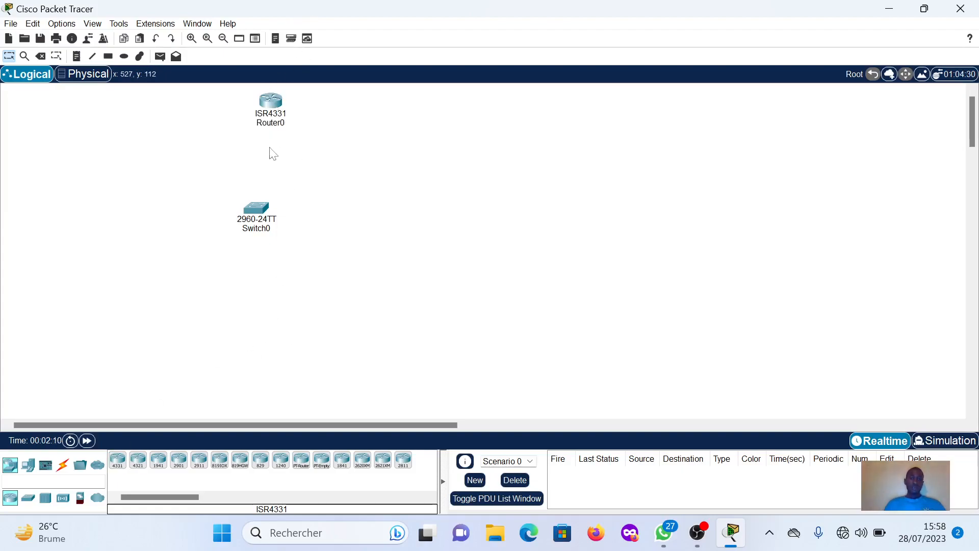
{"action": "left_click_drag", "start_coordinate": [257, 208], "coordinate": [259, 247]}
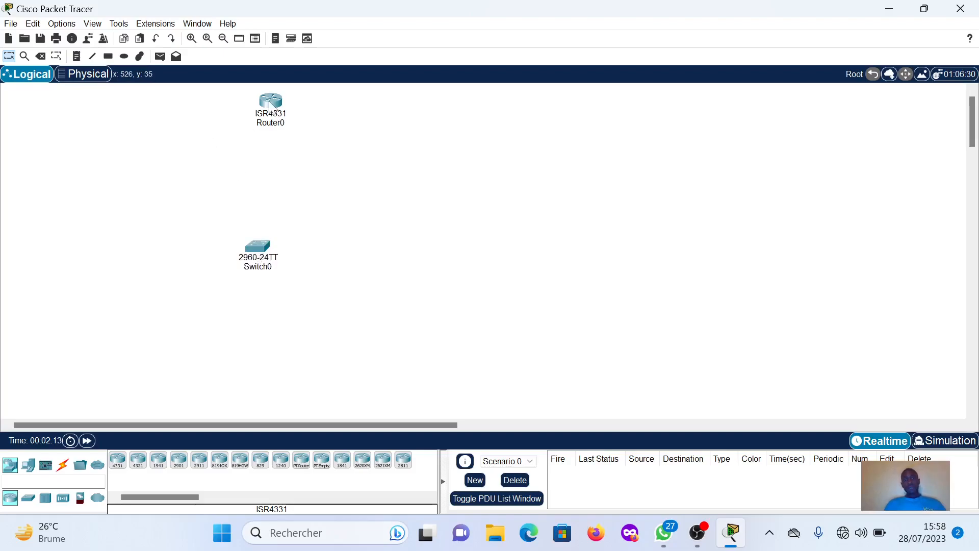
{"action": "left_click", "coordinate": [257, 247]}
{"action": "left_click", "coordinate": [120, 227]}
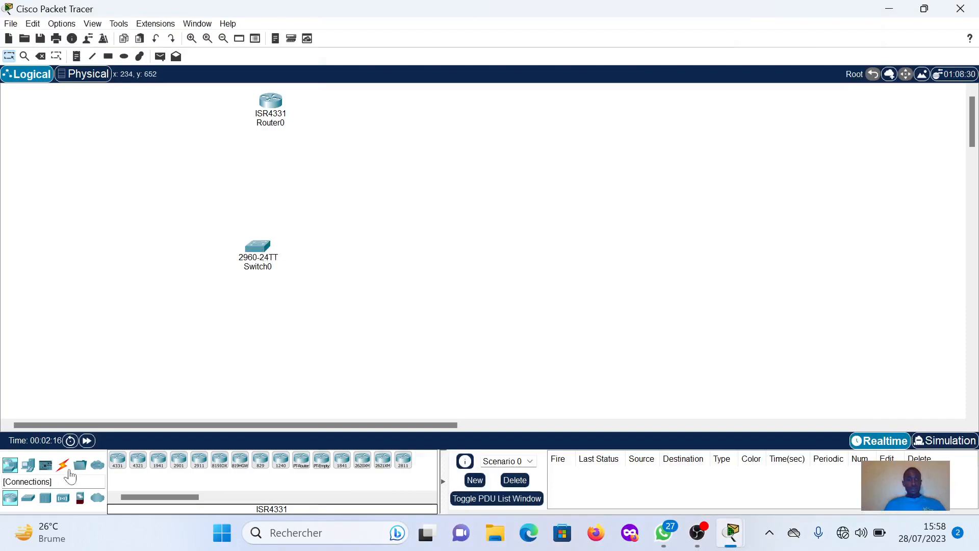
Add a PC and, to its right, a laptop in the area below the switch.
{"action": "left_click", "coordinate": [33, 476]}
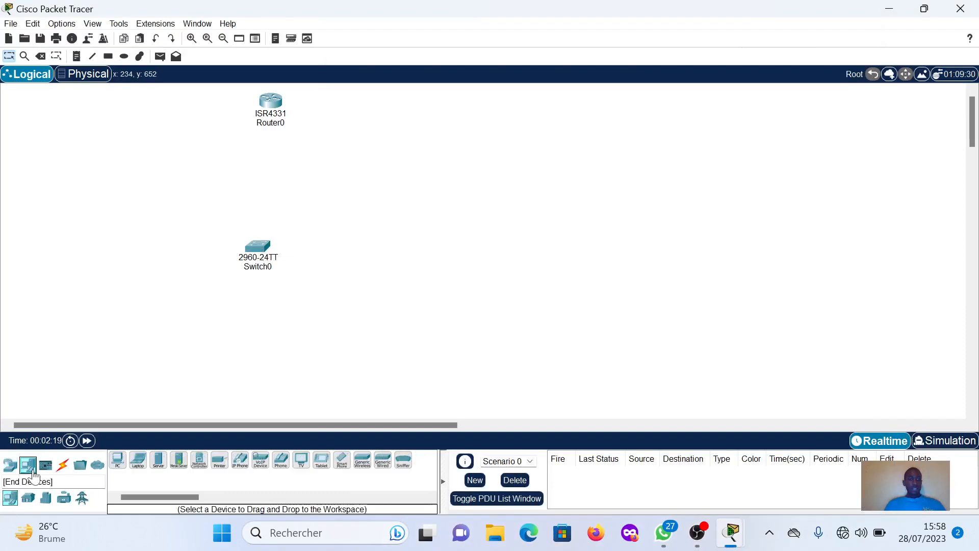
{"action": "left_click", "coordinate": [118, 460]}
{"action": "key", "text": "Escape"}
{"action": "left_click", "coordinate": [141, 348]}
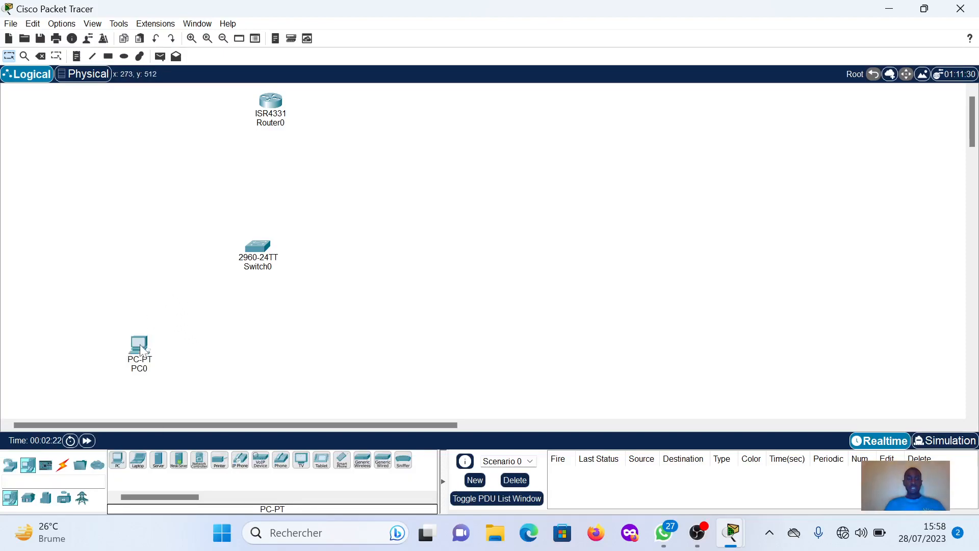
{"action": "left_click_drag", "start_coordinate": [258, 255], "coordinate": [194, 203]}
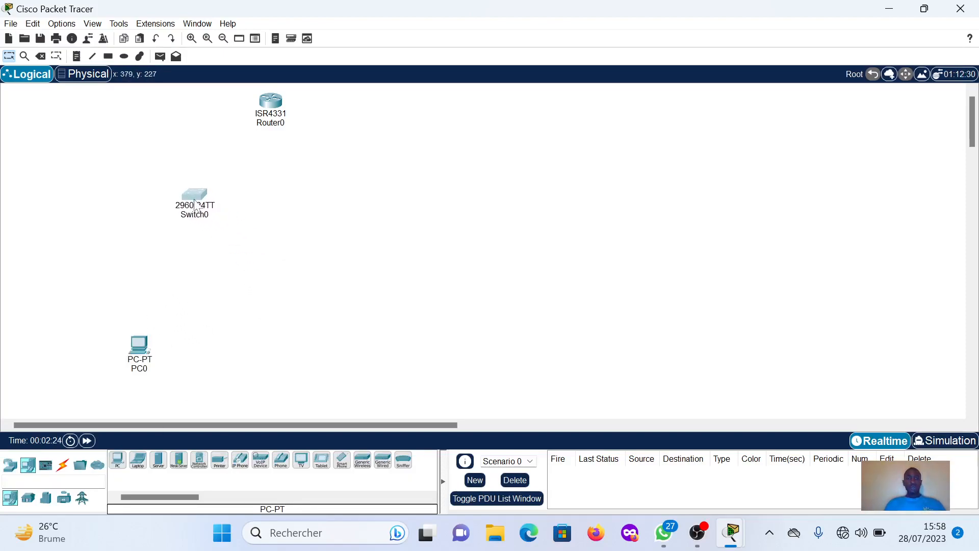
{"action": "left_click", "coordinate": [138, 460]}
{"action": "left_click", "coordinate": [297, 321]}
Line up the switch and the router vertically, centred above the PC and the laptop.
{"action": "left_click_drag", "start_coordinate": [194, 195], "coordinate": [221, 212]}
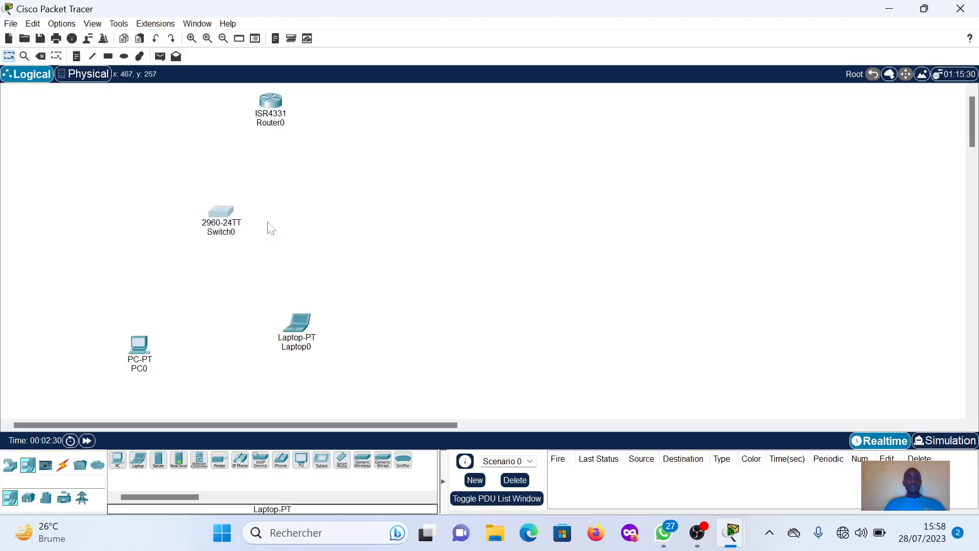
{"action": "left_click_drag", "start_coordinate": [271, 109], "coordinate": [219, 103]}
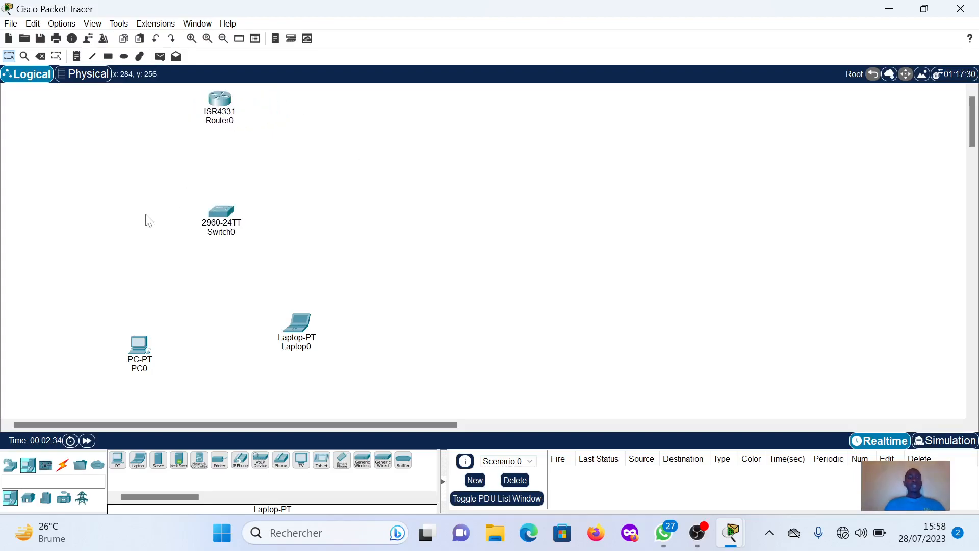
{"action": "left_click_drag", "start_coordinate": [216, 107], "coordinate": [222, 107]}
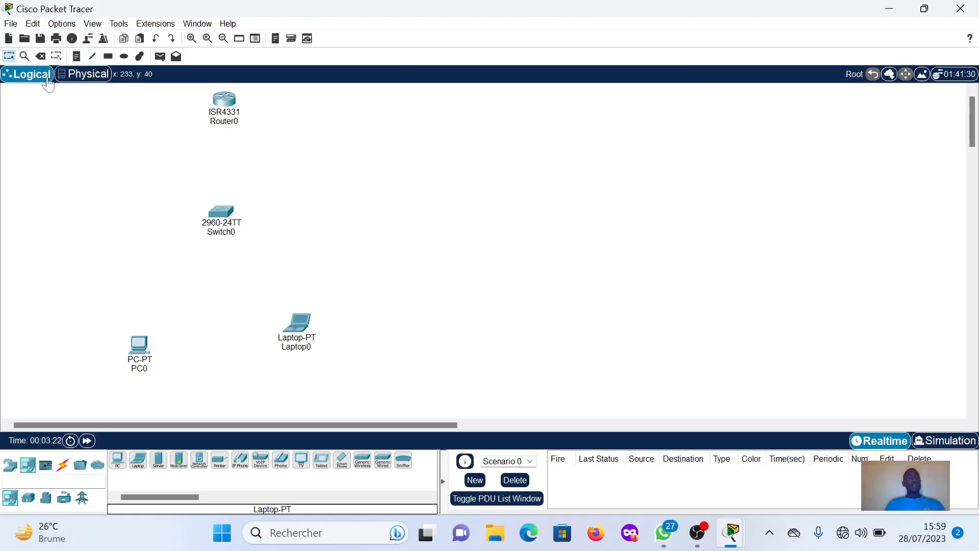
Add the network address note "192.168.1.0/24" to the left of the router.
{"action": "left_click", "coordinate": [77, 58]}
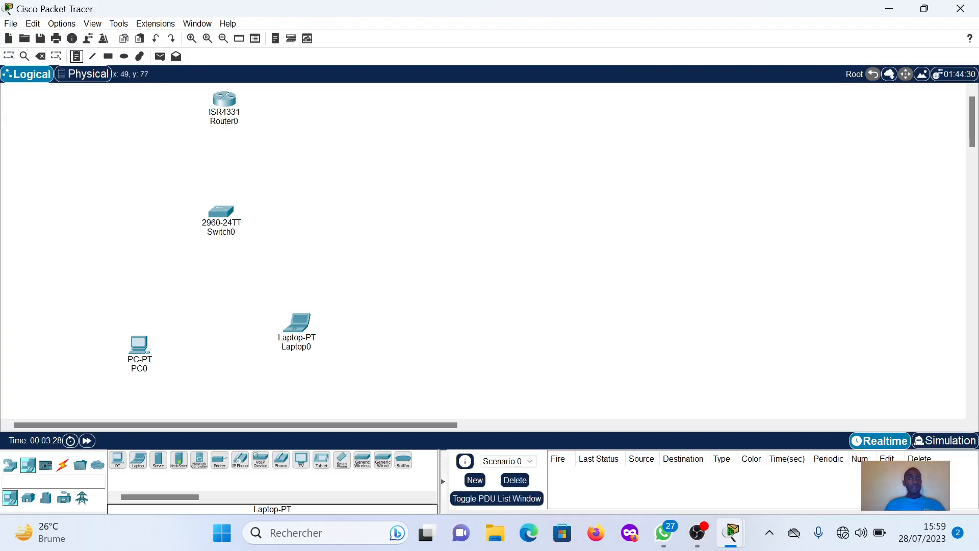
{"action": "left_click", "coordinate": [25, 124]}
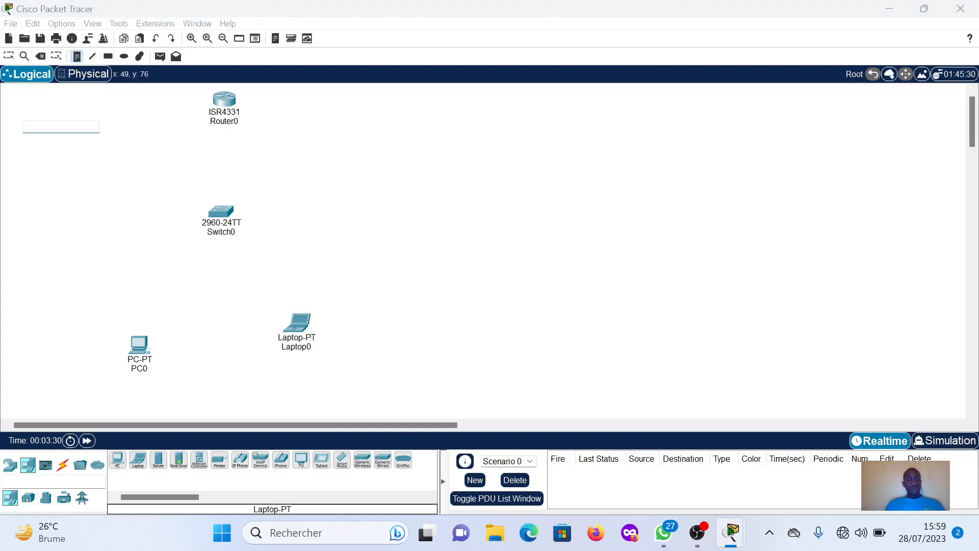
{"action": "type", "text": "192."}
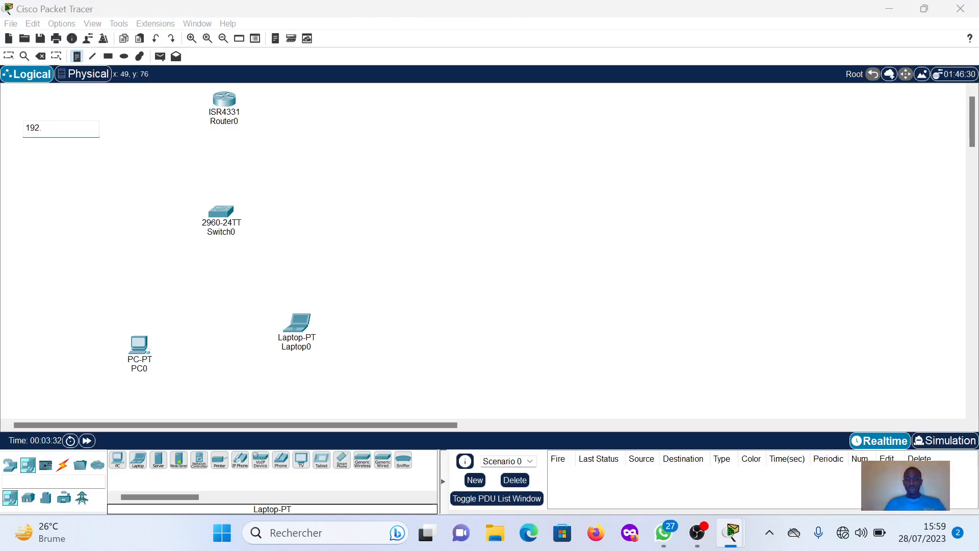
{"action": "type", "text": "168.1.0/24"}
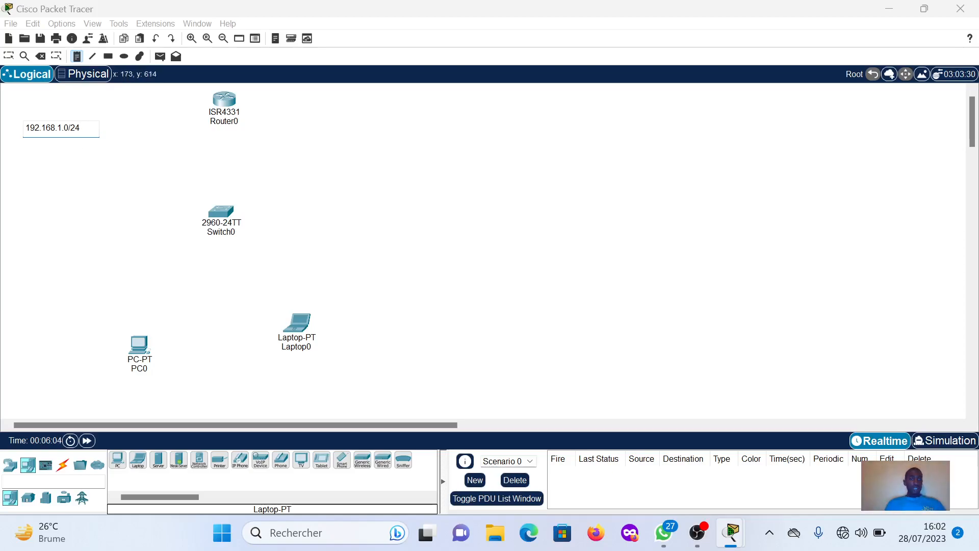
Add the address notes "192.168.1.3" under the PC and "192.168.1.2" under the laptop.
{"action": "left_click", "coordinate": [80, 393]}
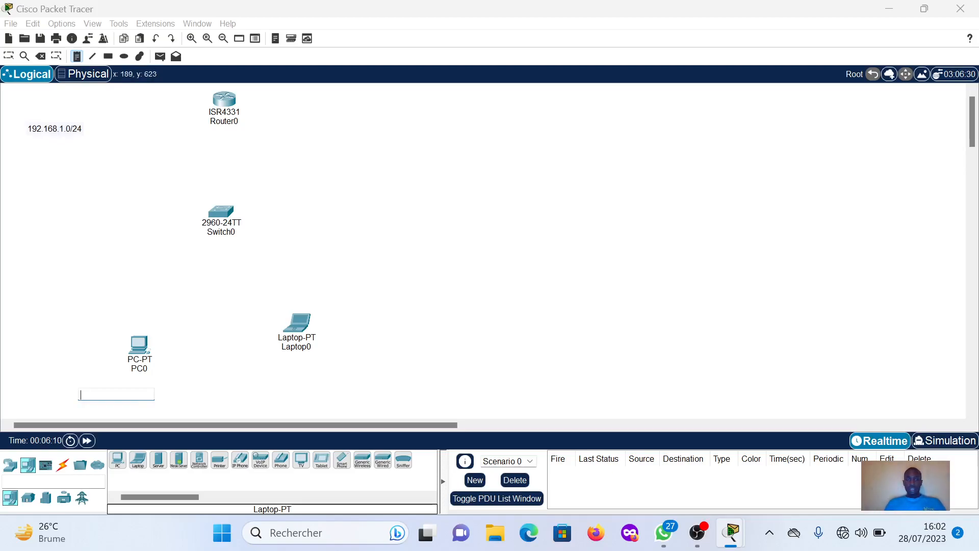
{"action": "type", "text": "192.168.1."}
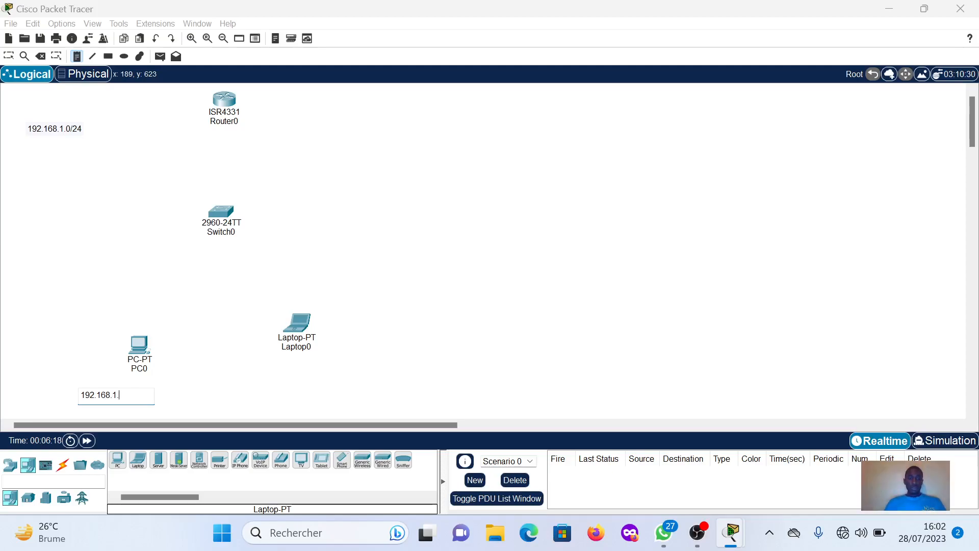
{"action": "type", "text": "3"}
{"action": "left_click", "coordinate": [274, 382]}
{"action": "type", "text": "192.168.1"}
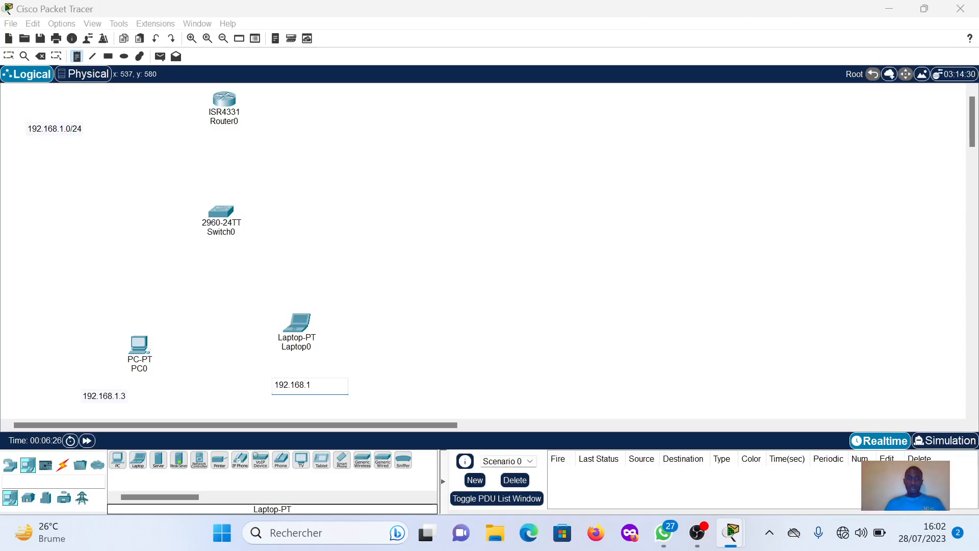
{"action": "type", "text": ".2"}
Add the address note "192.168.1.1/24" beside the router and return to selection mode.
{"action": "left_click", "coordinate": [255, 96]}
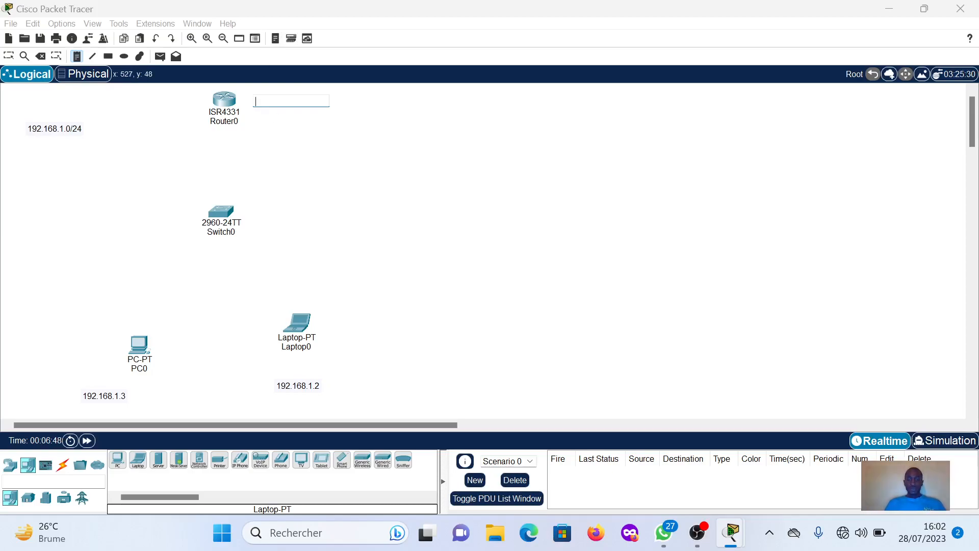
{"action": "type", "text": "192"}
{"action": "key", "text": "BackSpace"}
{"action": "type", "text": "19"}
{"action": "key", "text": "BackSpace"}
{"action": "key", "text": "BackSpace"}
{"action": "type", "text": "9"}
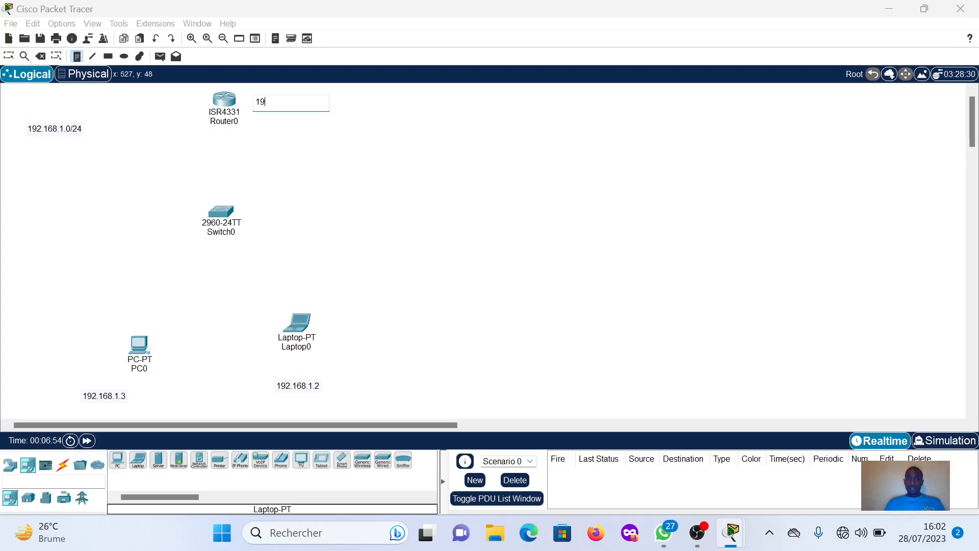
{"action": "type", "text": "2.168.1.1/24"}
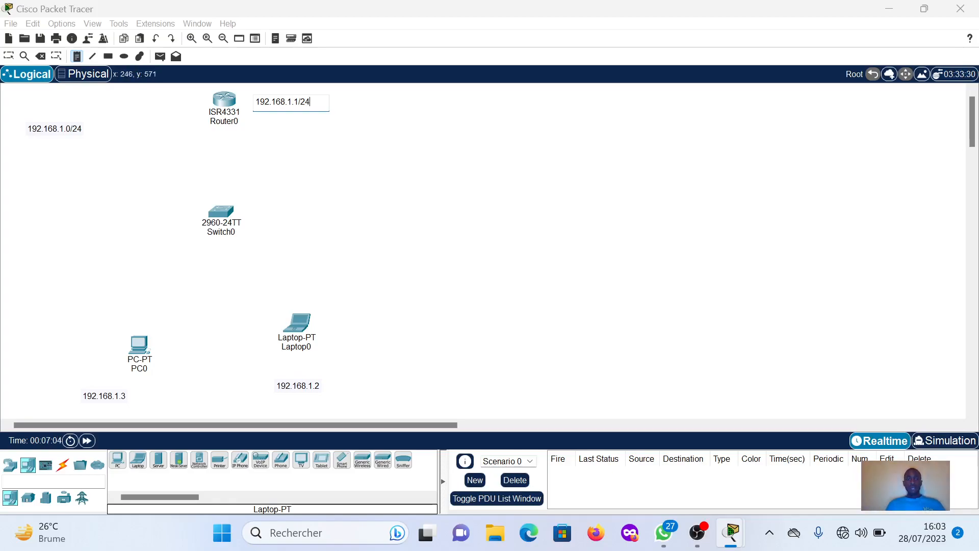
{"action": "double_click", "coordinate": [108, 398]}
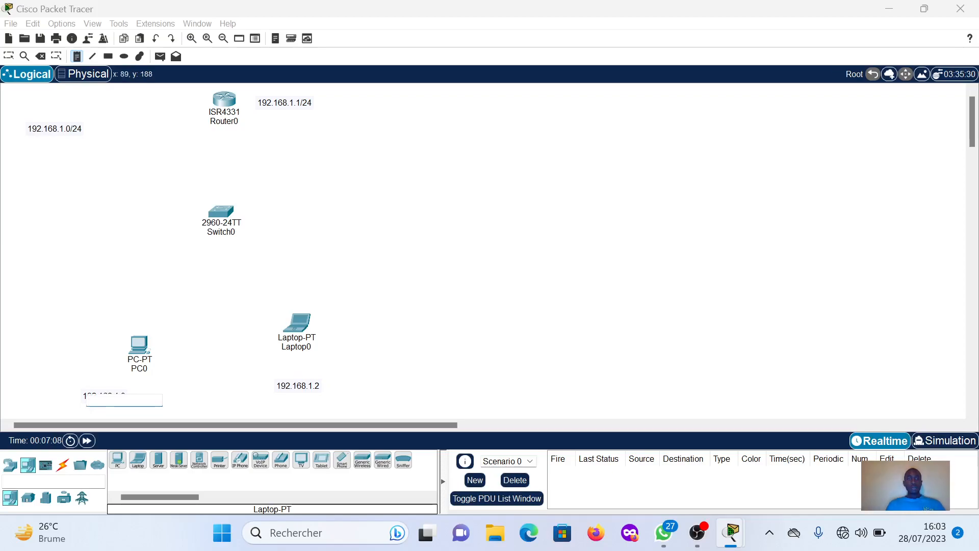
{"action": "left_click", "coordinate": [10, 56]}
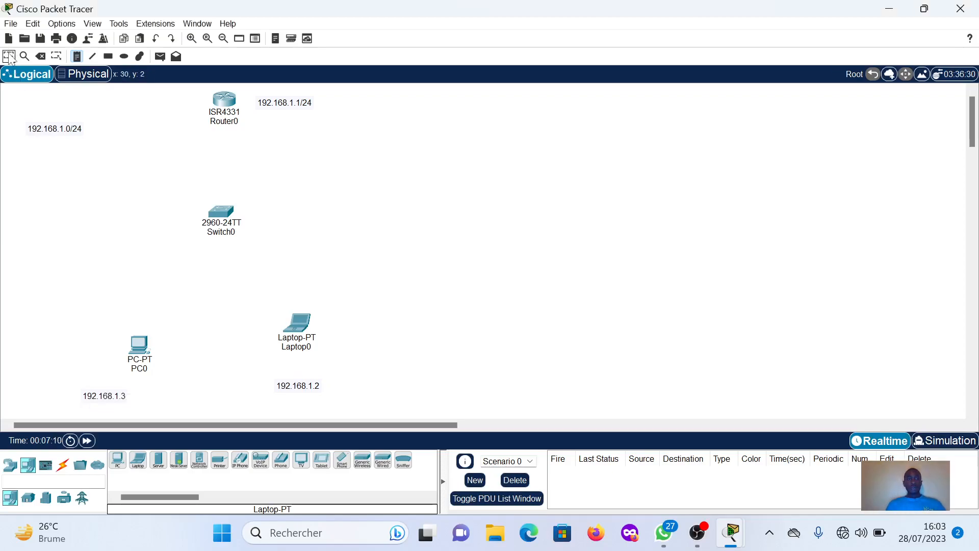
Append "/24" to the address notes under the PC and the laptop, and return to selection mode.
{"action": "double_click", "coordinate": [117, 401]}
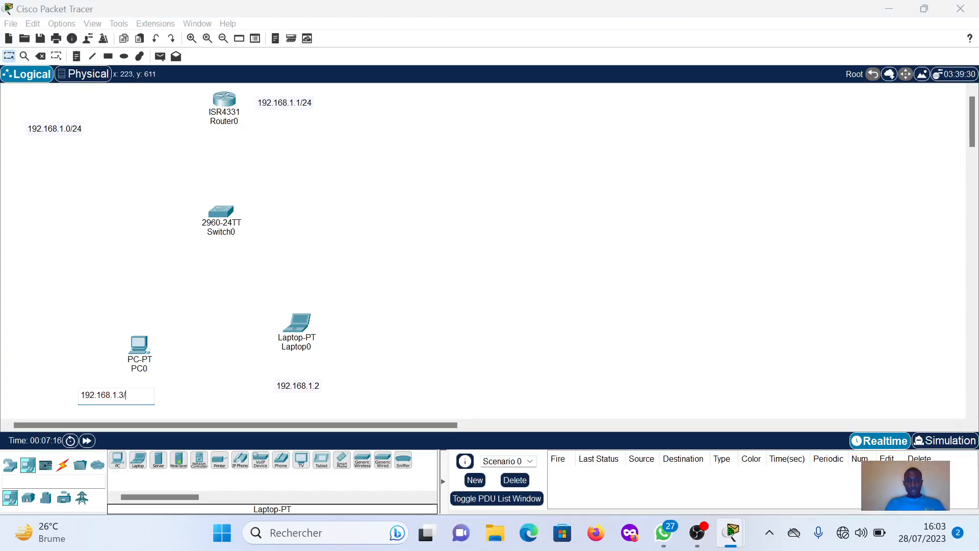
{"action": "double_click", "coordinate": [301, 388]}
{"action": "type", "text": "/24"}
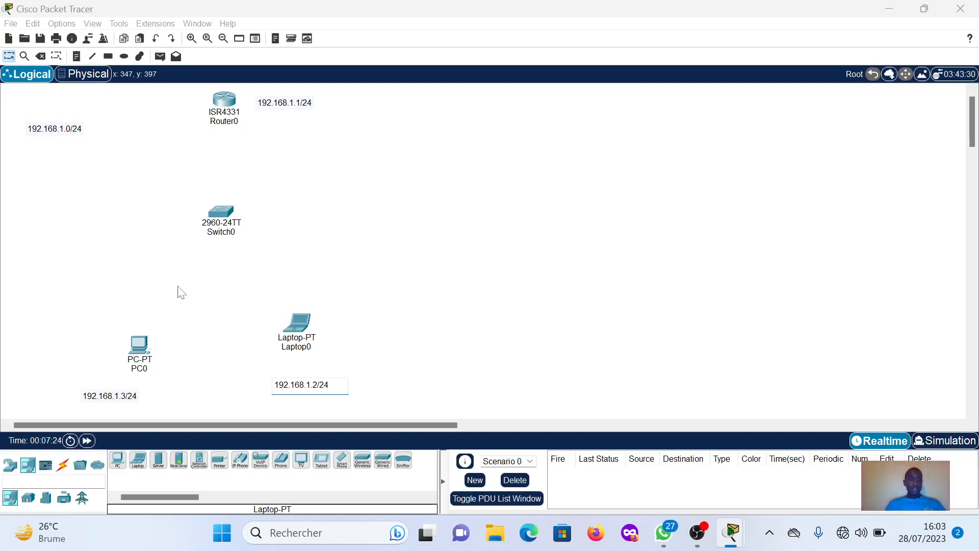
{"action": "left_click", "coordinate": [9, 56]}
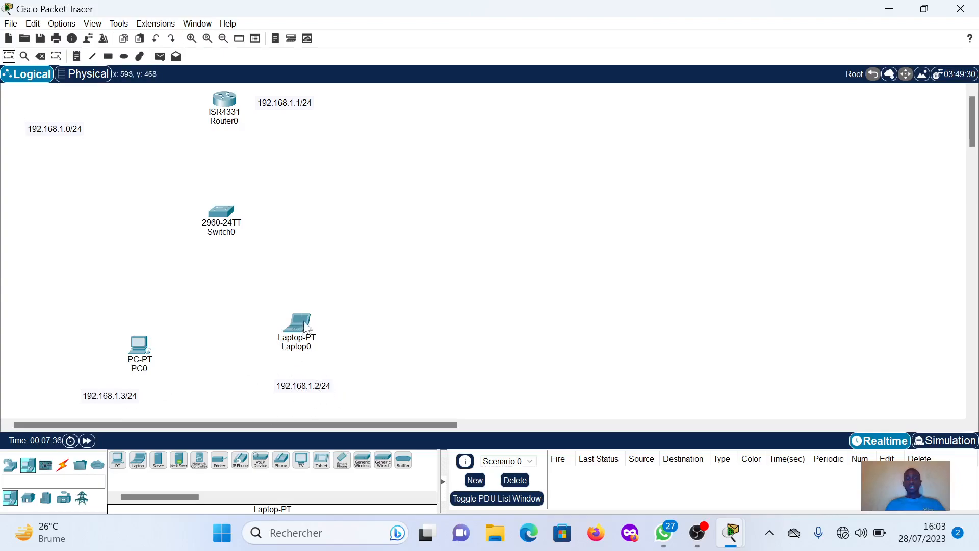
Rename the PC as DRH.
{"action": "mouse_move", "coordinate": [300, 330]}
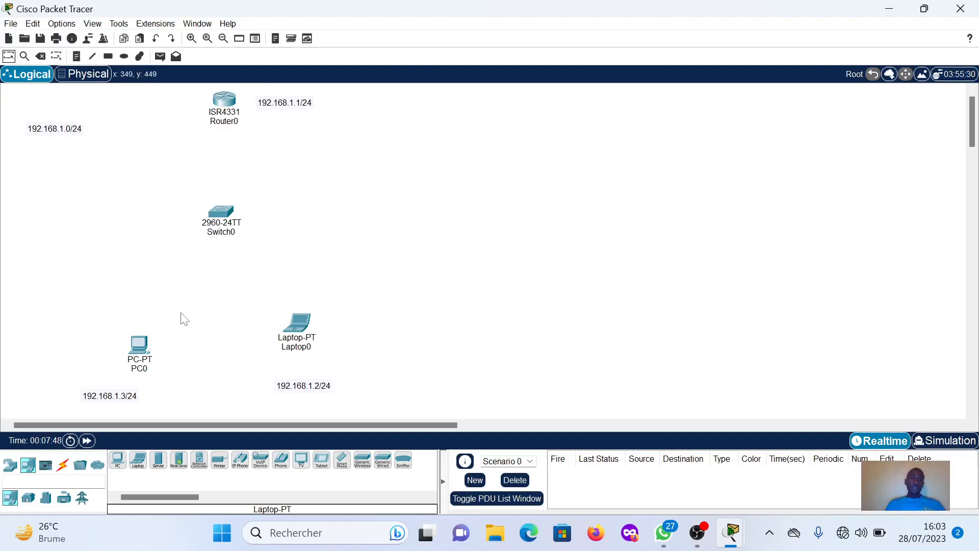
{"action": "left_click", "coordinate": [137, 367]}
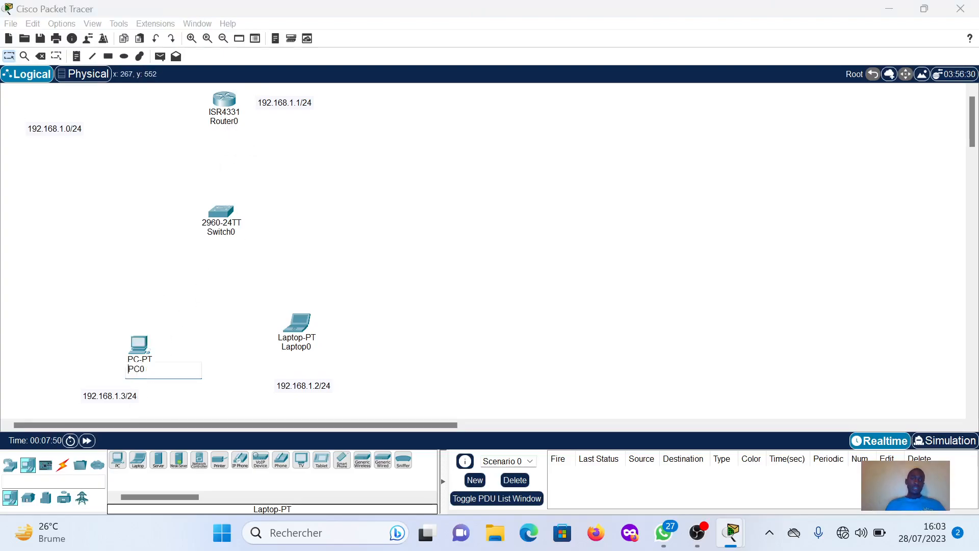
{"action": "double_click", "coordinate": [138, 368]}
{"action": "key", "text": "BackSpace"}
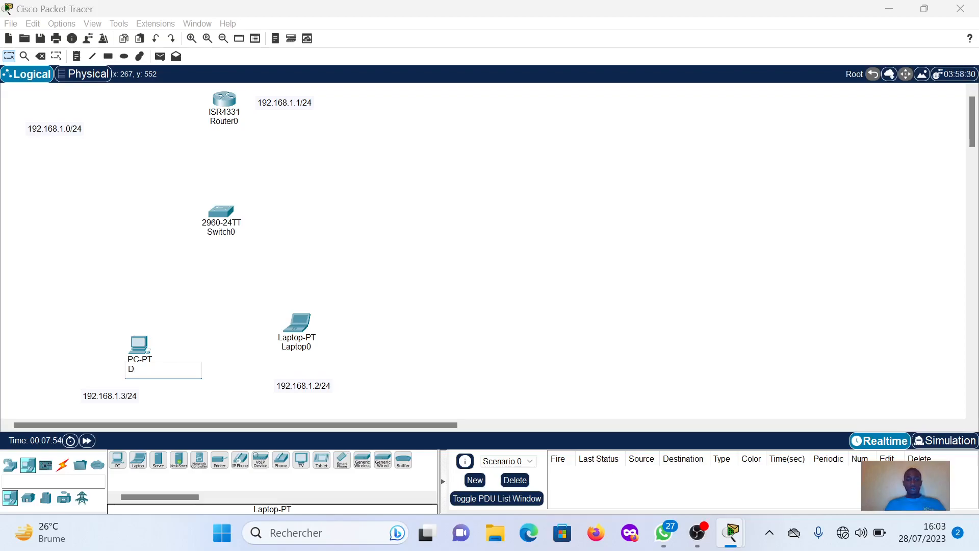
{"action": "type", "text": "DRH"}
Rename the laptop as DG and the switch as SW1.
{"action": "left_click", "coordinate": [307, 351]}
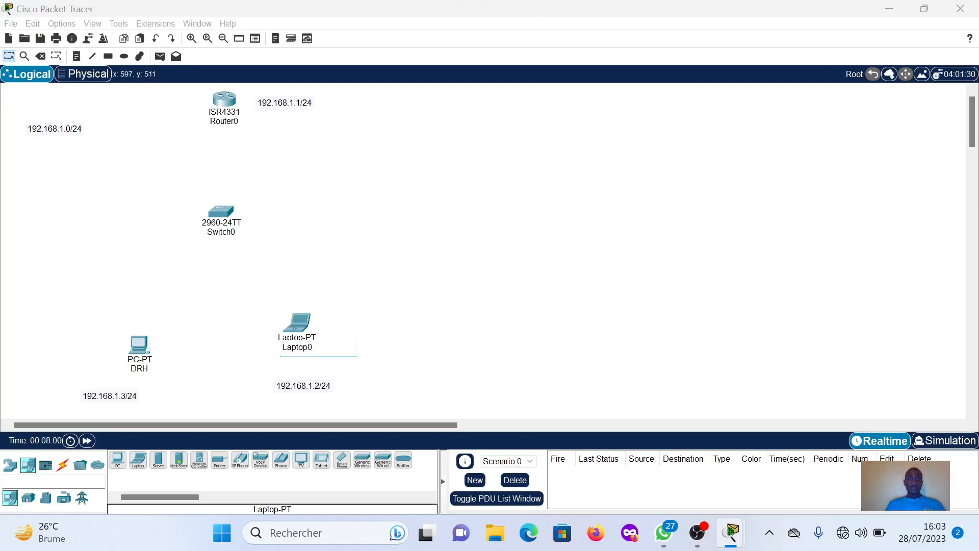
{"action": "key", "text": "BackSpace"}
{"action": "type", "text": "DG"}
{"action": "left_click", "coordinate": [223, 233]}
{"action": "left_click", "coordinate": [223, 234]}
{"action": "key", "text": "BackSpace"}
{"action": "type", "text": "S"}
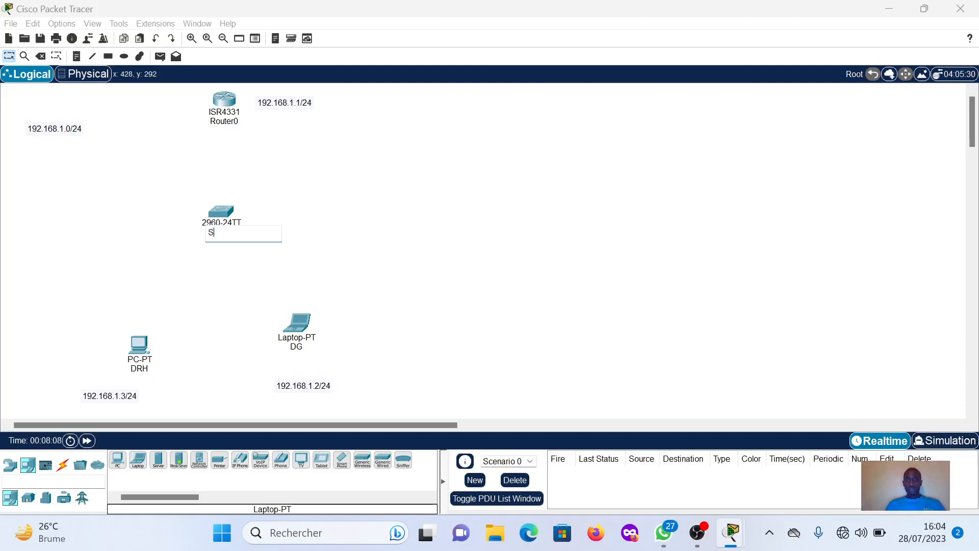
{"action": "type", "text": "W1"}
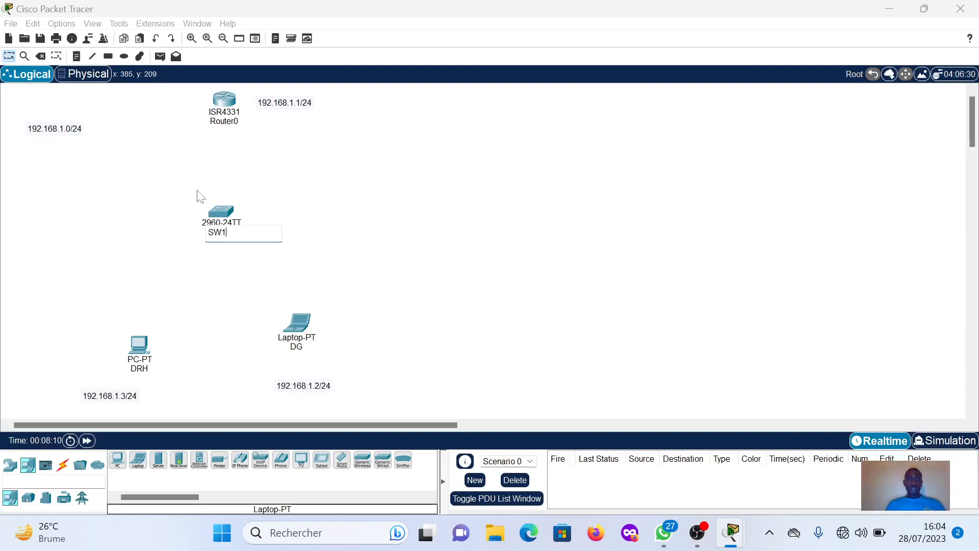
Rename the router as R1, and move the PC up so it is level with the laptop.
{"action": "left_click", "coordinate": [224, 122]}
{"action": "double_click", "coordinate": [225, 122]}
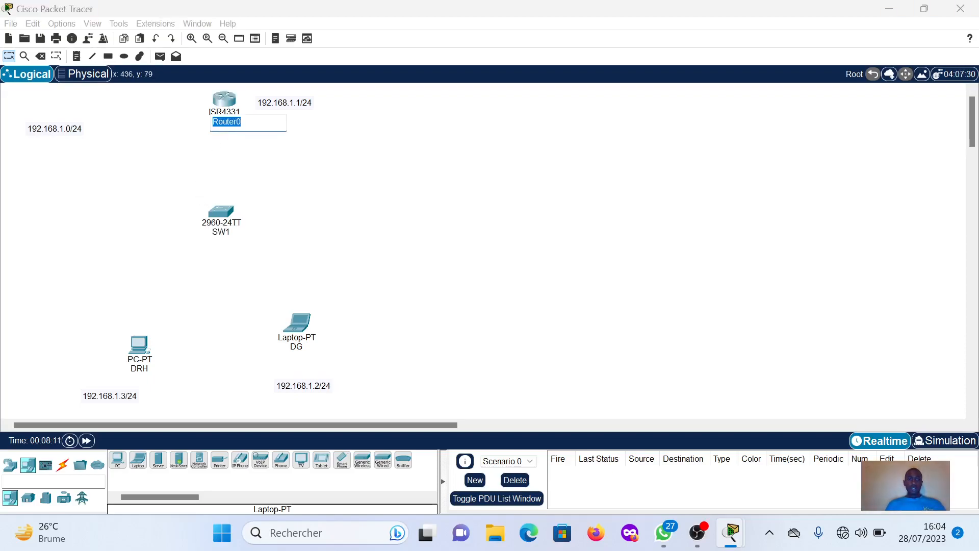
{"action": "key", "text": "BackSpace"}
{"action": "type", "text": "R1"}
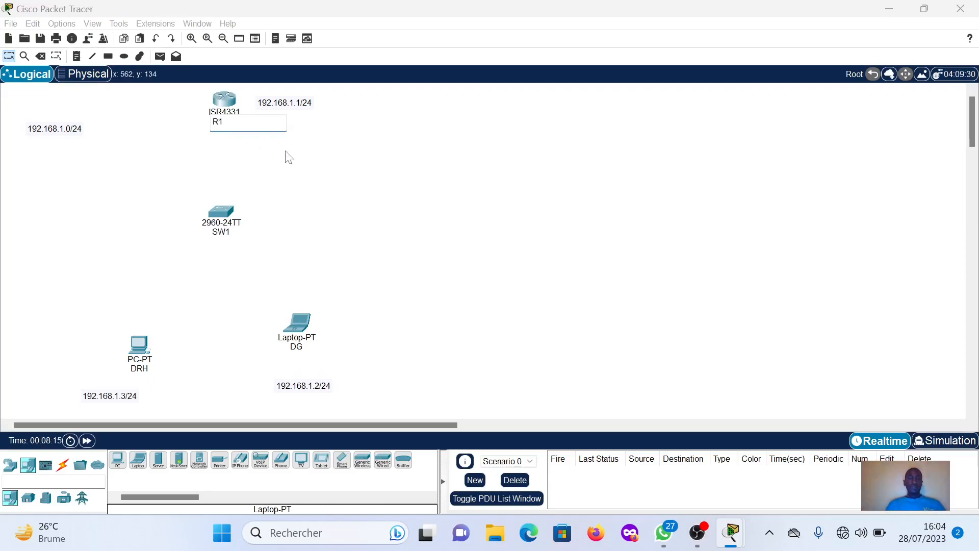
{"action": "left_click", "coordinate": [11, 57]}
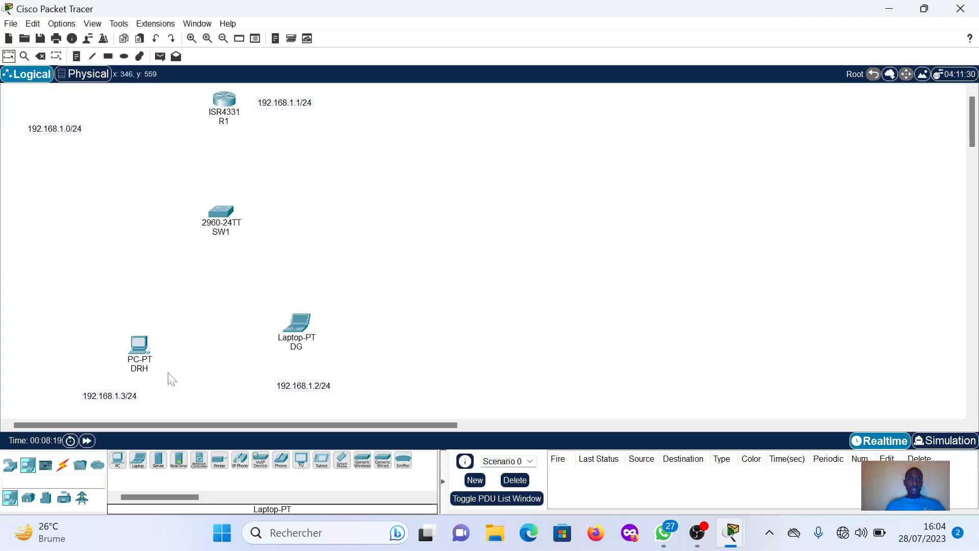
{"action": "left_click_drag", "start_coordinate": [139, 350], "coordinate": [138, 330]}
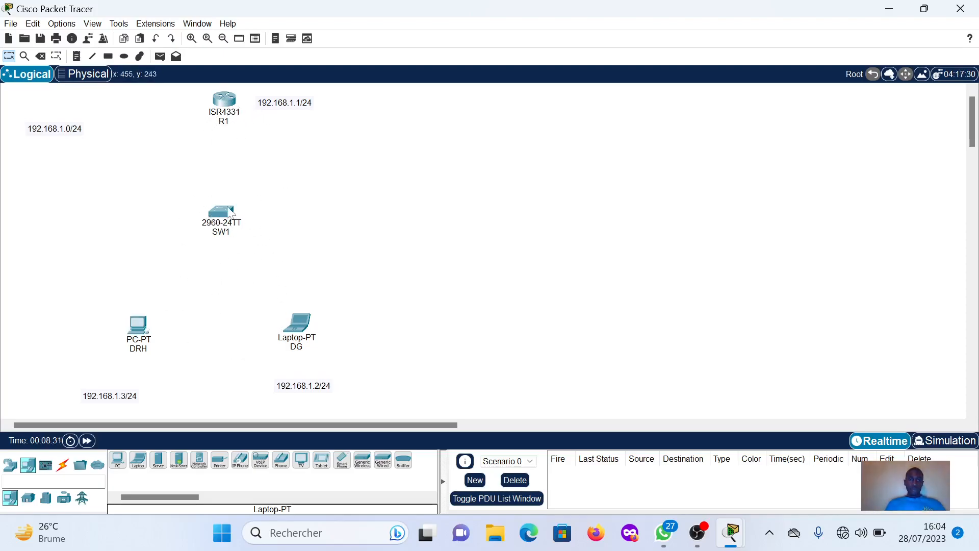
Open router R1's command line and answer NO to the initial configuration dialog.
{"action": "left_click", "coordinate": [224, 104]}
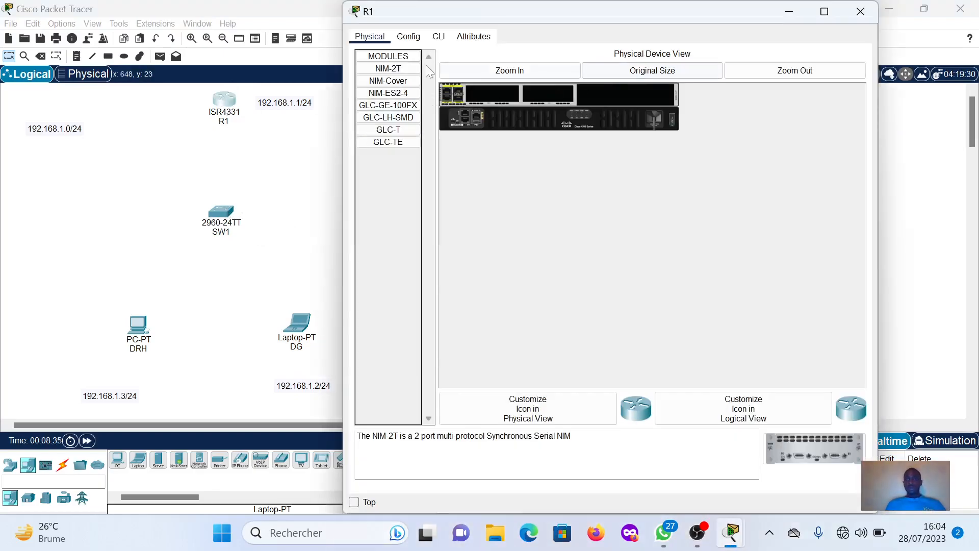
{"action": "left_click", "coordinate": [438, 37]}
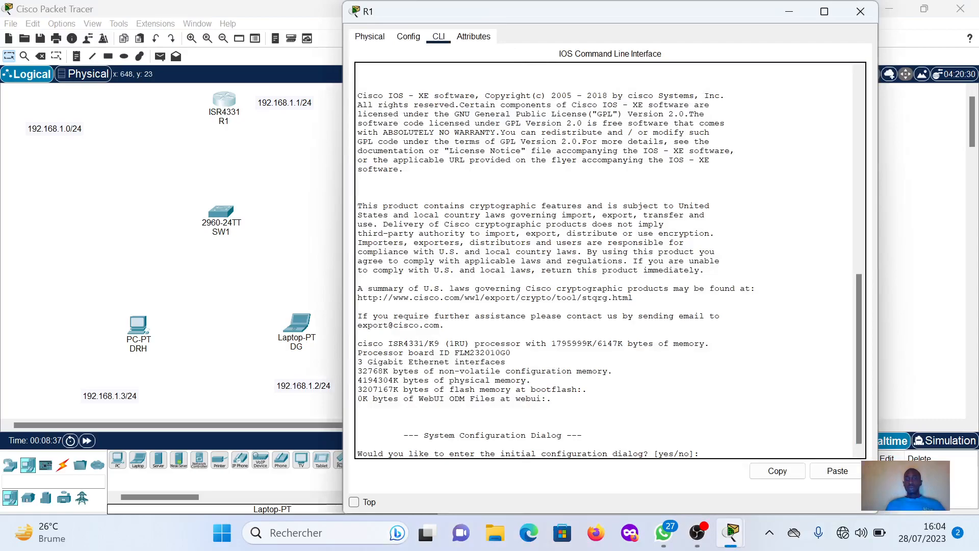
{"action": "type", "text": "NO"}
{"action": "key", "text": "Return"}
{"action": "key", "text": "Return"}
{"action": "key", "text": "Return"}
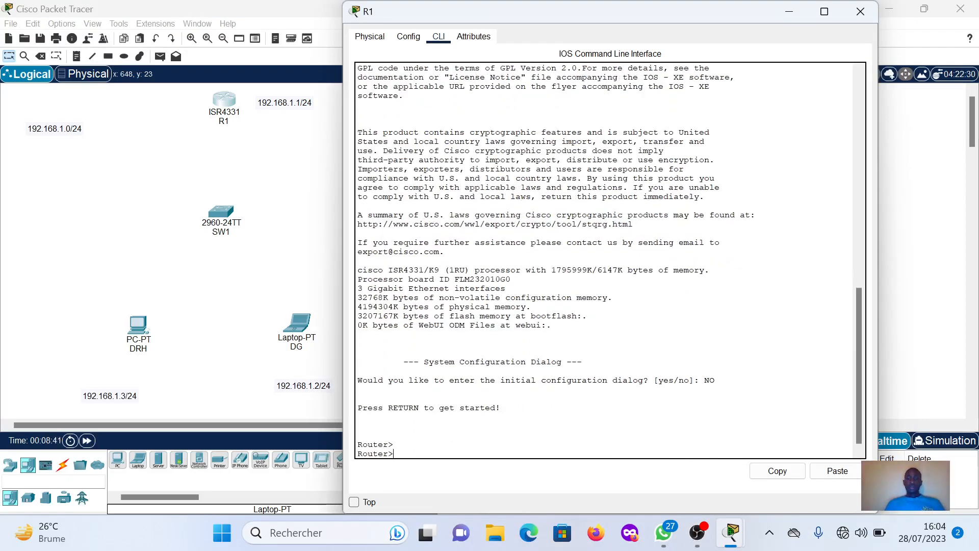
Enter privileged mode with "enable" and global configuration mode with "config t" on the router.
{"action": "type", "text": "ena"}
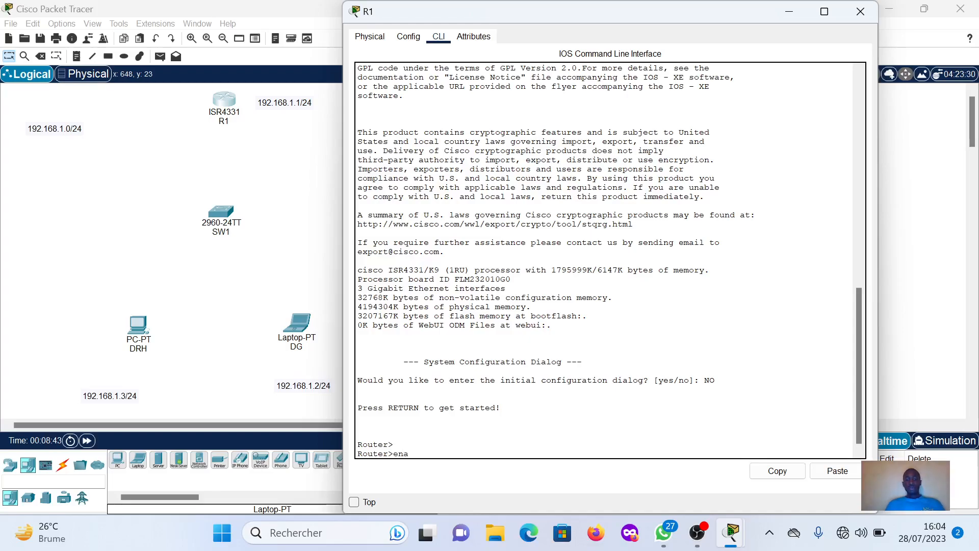
{"action": "key", "text": "Tab"}
{"action": "key", "text": "Return"}
{"action": "type", "text": "config"}
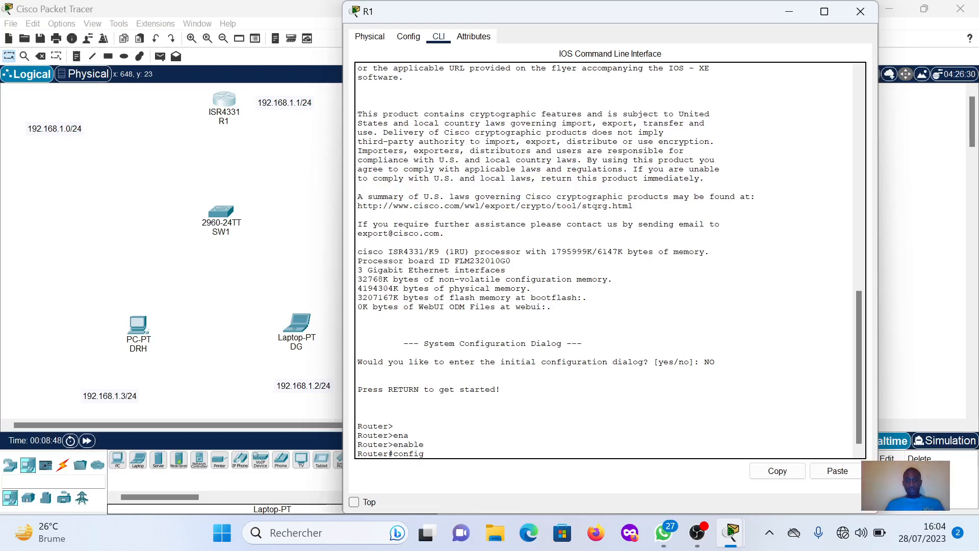
{"action": "type", "text": " t"}
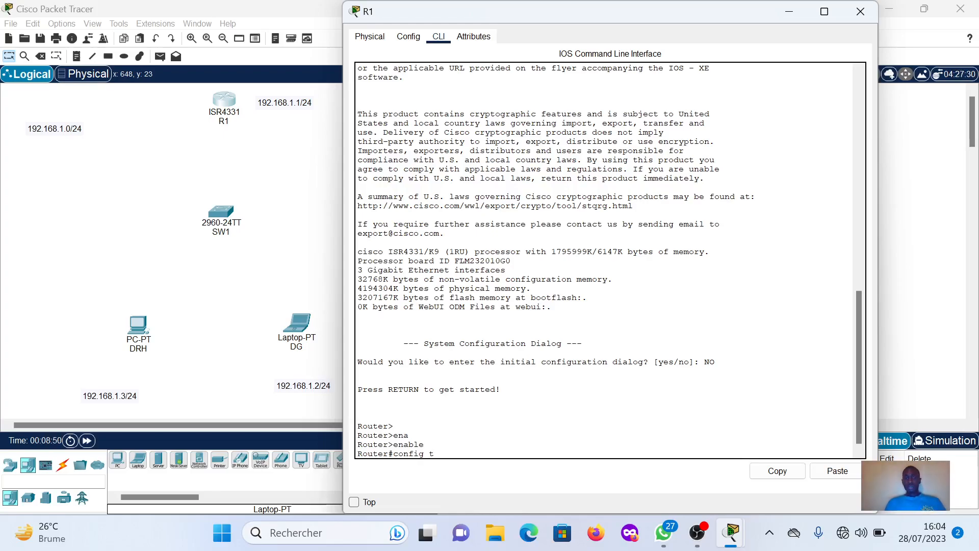
{"action": "key", "text": "Return"}
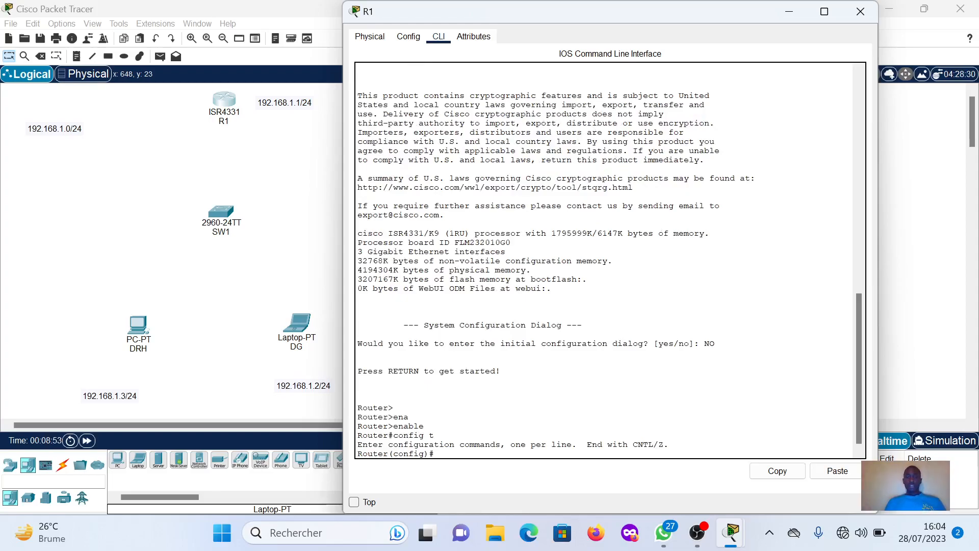
Set the router's hostname to R1.
{"action": "type", "text": "host"}
{"action": "key", "text": "Tab"}
{"action": "type", "text": "R1"}
{"action": "key", "text": "Return"}
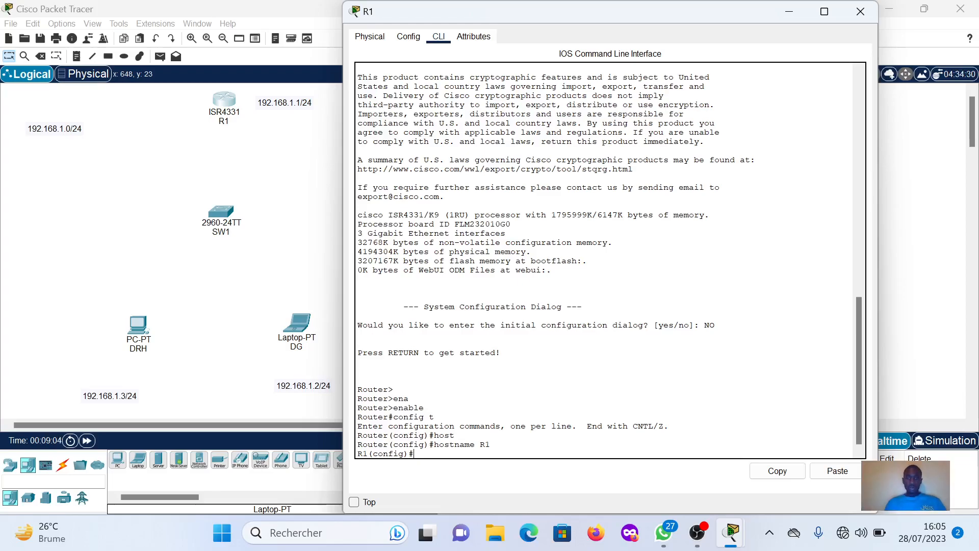
{"action": "key", "text": "Return"}
{"action": "key", "text": "Return"}
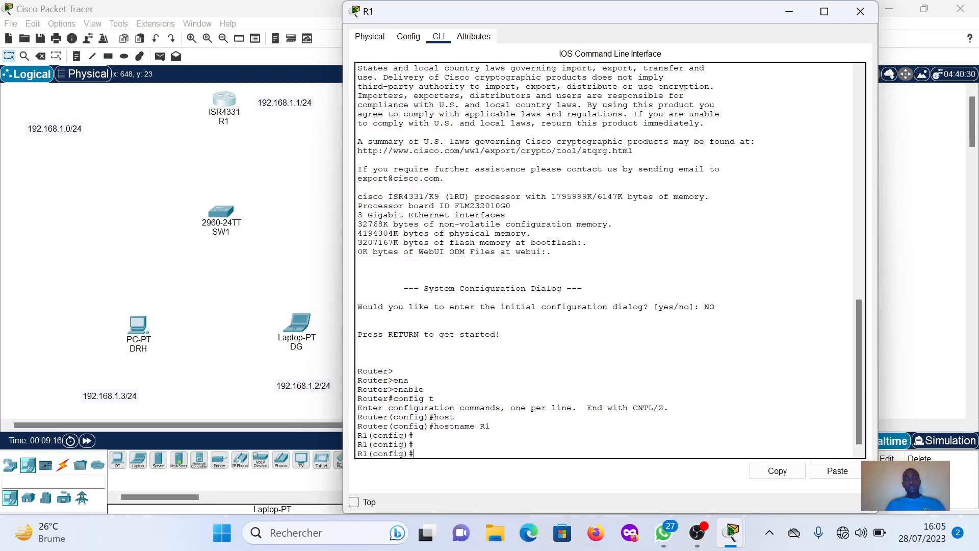
Exit global configuration mode back to the router's privileged mode.
{"action": "type", "text": "exit"}
{"action": "key", "text": "Return"}
{"action": "key", "text": "Return"}
{"action": "key", "text": "Return"}
{"action": "key", "text": "Return"}
{"action": "key", "text": "Return"}
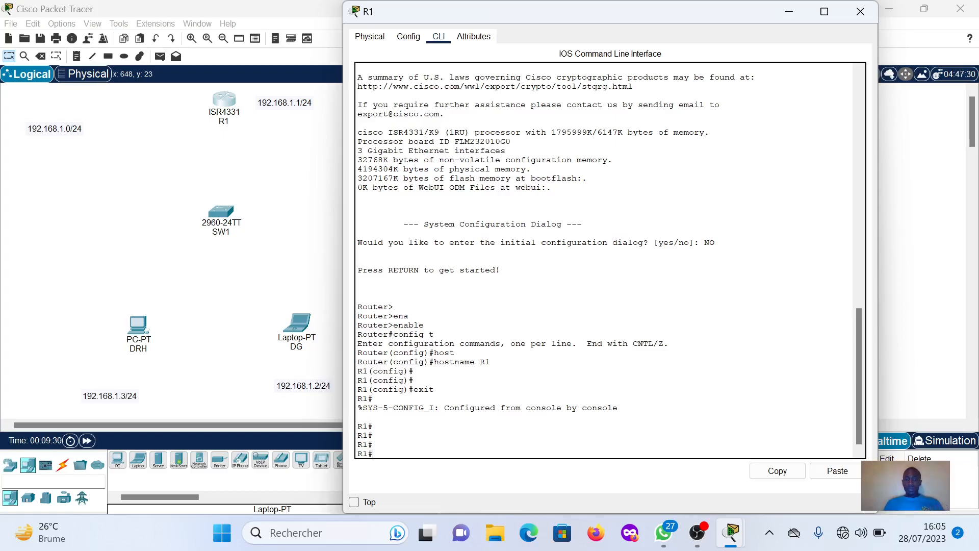
{"action": "type", "text": "inter"}
{"action": "key", "text": "Tab"}
{"action": "key", "text": "BackSpace"}
{"action": "key", "text": "BackSpace"}
{"action": "key", "text": "BackSpace"}
{"action": "key", "text": "BackSpace"}
{"action": "key", "text": "BackSpace"}
Try to list the router's interfaces with "show interfaces ip brief".
{"action": "type", "text": "show in"}
{"action": "key", "text": "Tab"}
{"action": "type", "text": "terfaces "}
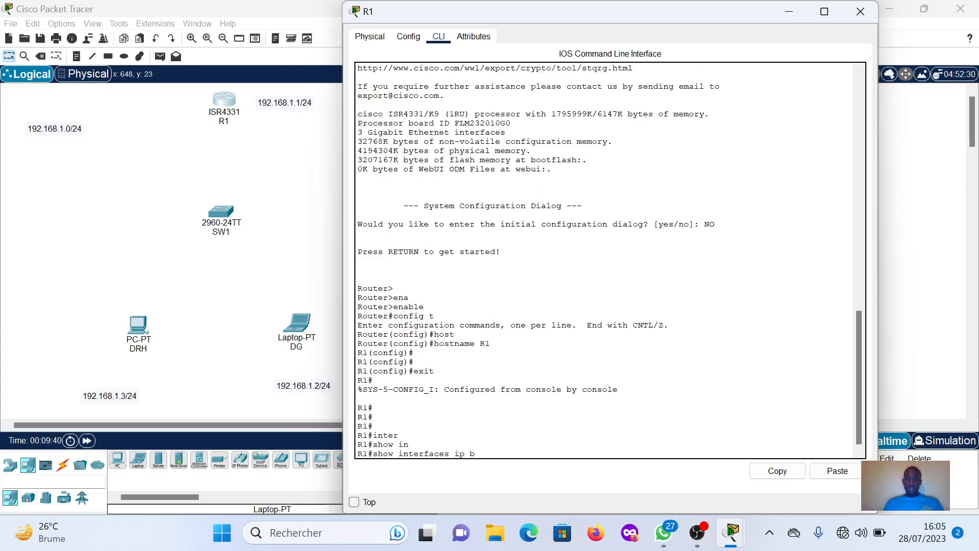
{"action": "type", "text": "ip brie"}
{"action": "key", "text": "Tab"}
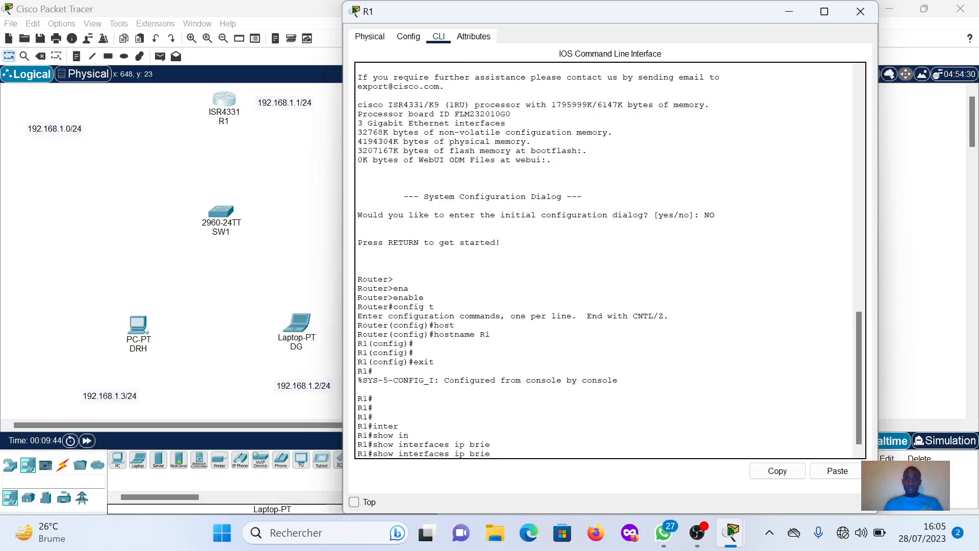
{"action": "key", "text": "Tab"}
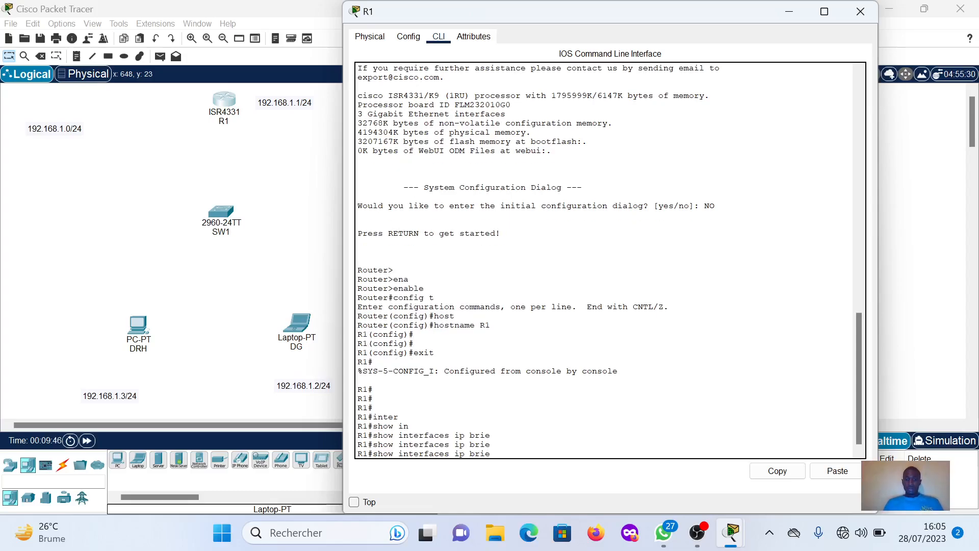
{"action": "type", "text": "f"}
{"action": "key", "text": "Tab"}
{"action": "key", "text": "Return"}
{"action": "key", "text": "Return"}
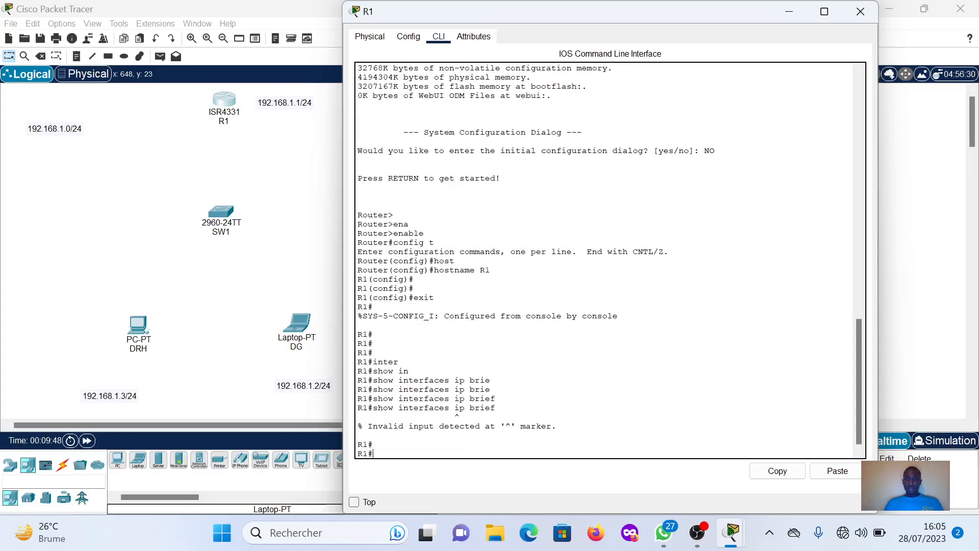
Try to list the router's interfaces with the shortened command "show interfaces brief".
{"action": "key", "text": "Up"}
{"action": "key", "text": "BackSpace"}
{"action": "key", "text": "BackSpace"}
{"action": "key", "text": "BackSpace"}
{"action": "key", "text": "BackSpace"}
{"action": "key", "text": "BackSpace"}
{"action": "key", "text": "BackSpace"}
{"action": "key", "text": "BackSpace"}
{"action": "key", "text": "BackSpace"}
{"action": "key", "text": "BackSpace"}
{"action": "key", "text": "BackSpace"}
{"action": "key", "text": "BackSpace"}
{"action": "key", "text": "BackSpace"}
{"action": "key", "text": "BackSpace"}
{"action": "key", "text": "BackSpace"}
{"action": "key", "text": "BackSpace"}
{"action": "key", "text": "BackSpace"}
{"action": "key", "text": "BackSpace"}
{"action": "key", "text": "BackSpace"}
{"action": "key", "text": "BackSpace"}
{"action": "type", "text": "int"}
{"action": "key", "text": "Tab"}
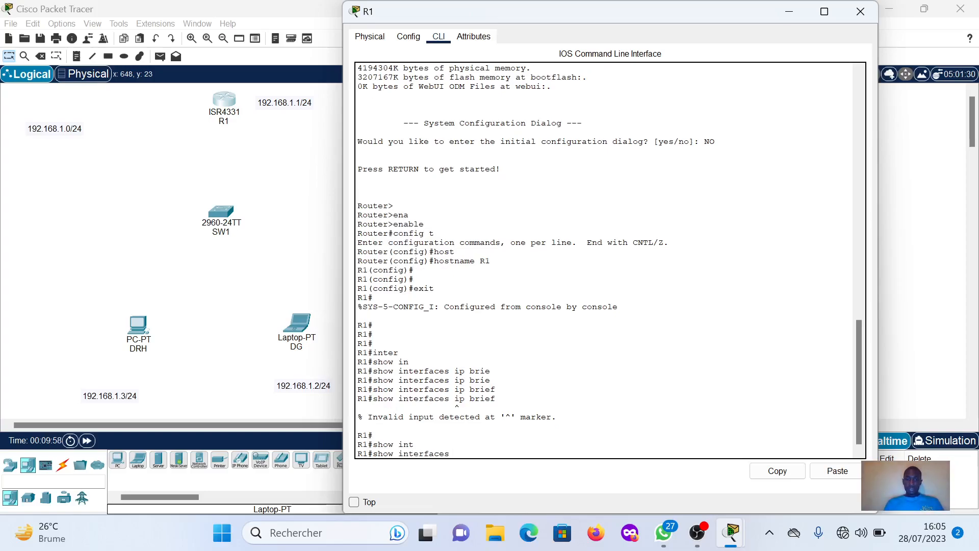
{"action": "type", "text": "bri"}
{"action": "key", "text": "Tab"}
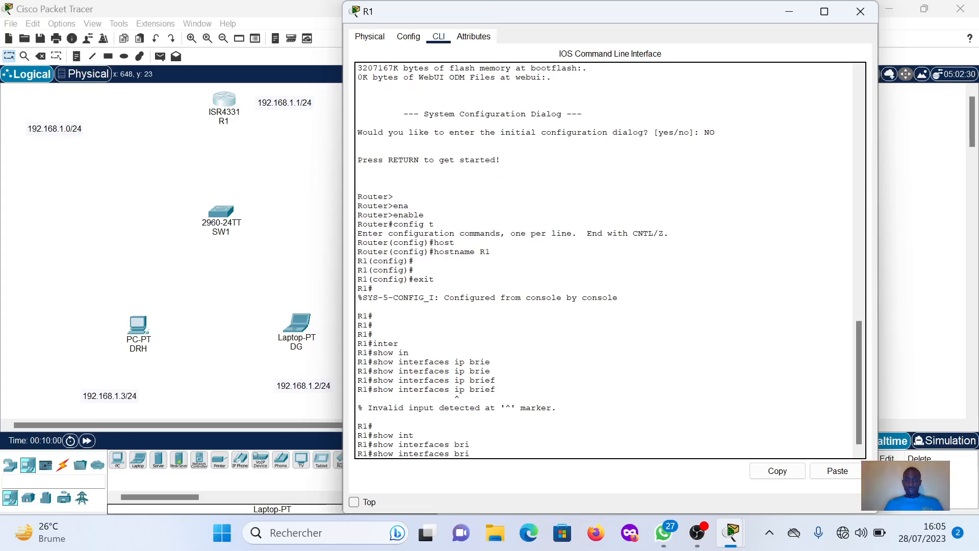
{"action": "type", "text": "e"}
{"action": "key", "text": "Tab"}
{"action": "type", "text": "f"}
{"action": "key", "text": "Return"}
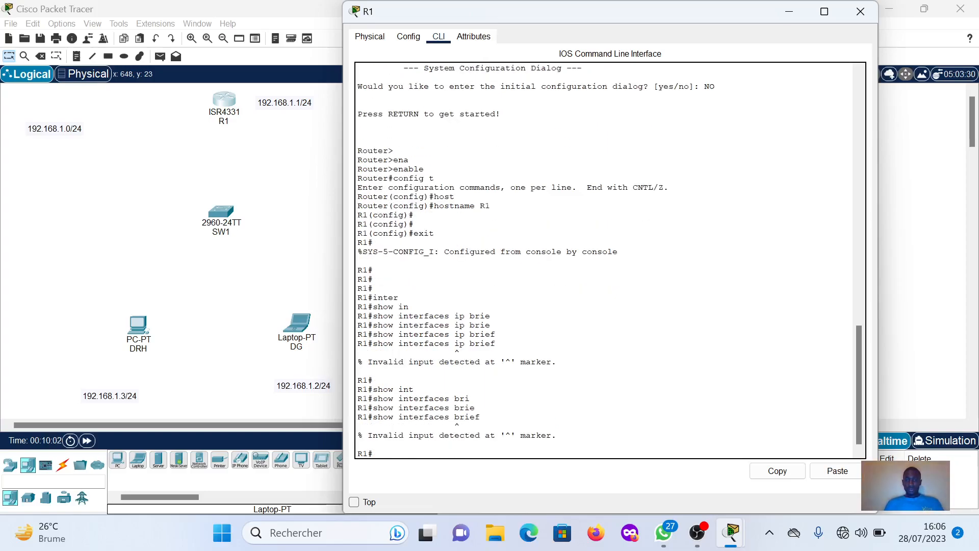
Show a summary of the router's interfaces and their IP status with "show ip interface brief".
{"action": "key", "text": "Up"}
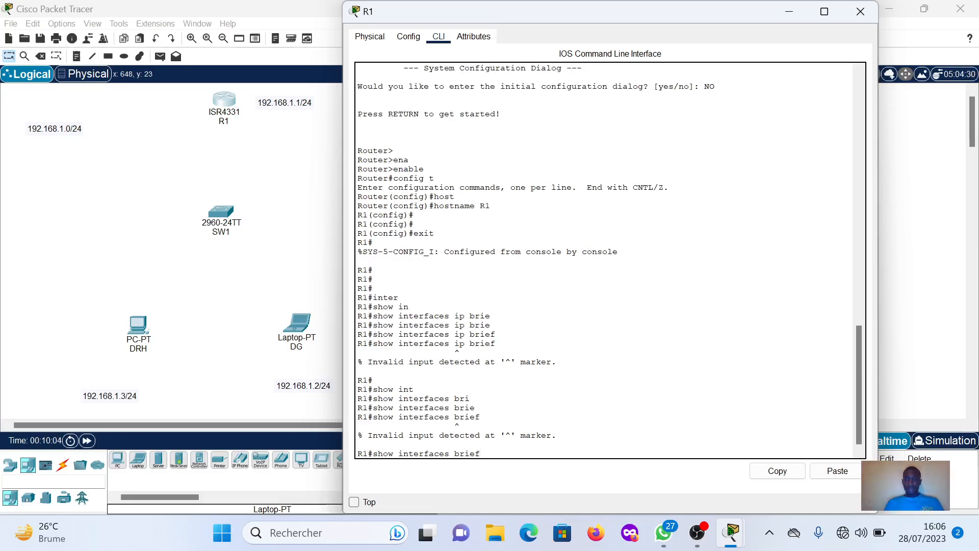
{"action": "key", "text": "BackSpace"}
{"action": "key", "text": "BackSpace"}
{"action": "key", "text": "BackSpace"}
{"action": "key", "text": "BackSpace"}
{"action": "key", "text": "BackSpace"}
{"action": "key", "text": "BackSpace"}
{"action": "key", "text": "BackSpace"}
{"action": "key", "text": "BackSpace"}
{"action": "key", "text": "BackSpace"}
{"action": "key", "text": "BackSpace"}
{"action": "key", "text": "BackSpace"}
{"action": "key", "text": "BackSpace"}
{"action": "key", "text": "BackSpace"}
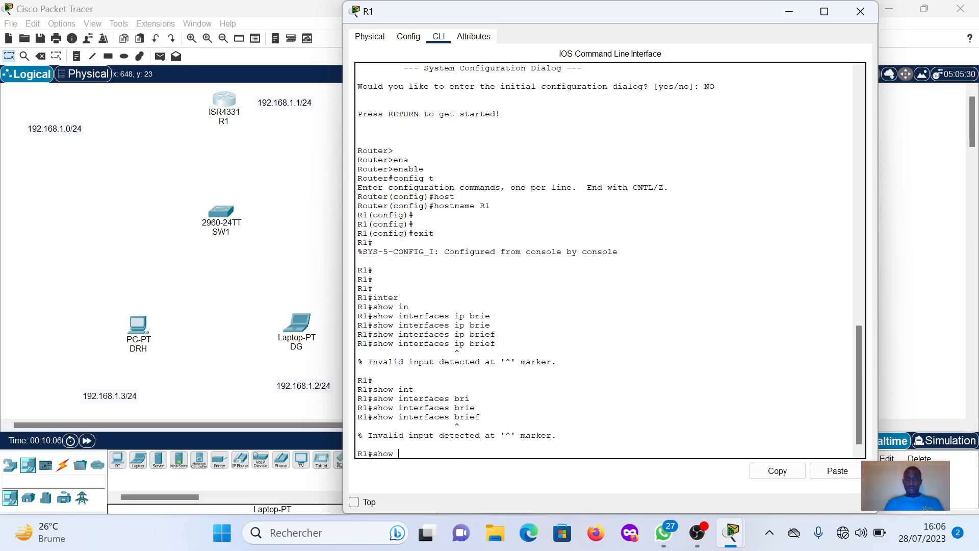
{"action": "type", "text": "ip "}
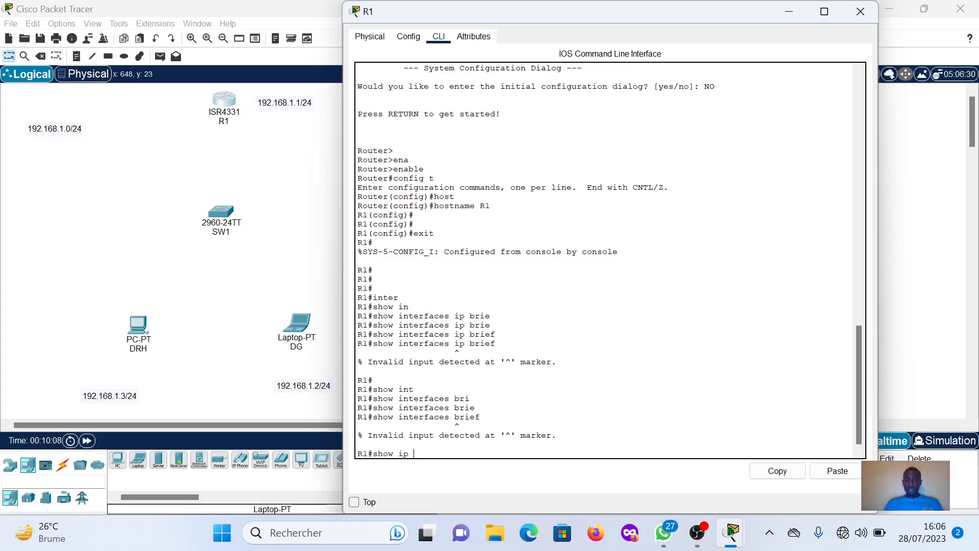
{"action": "type", "text": "inter"}
{"action": "key", "text": "Tab"}
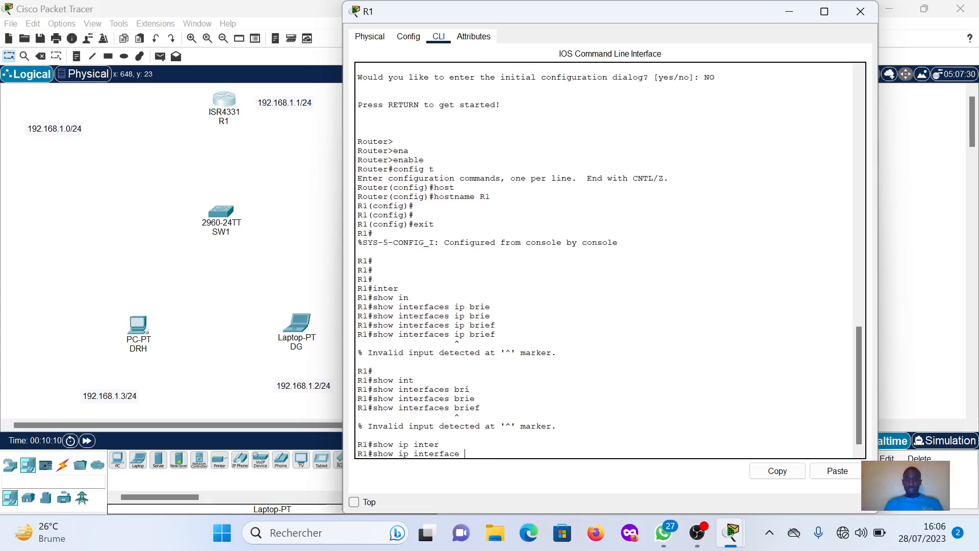
{"action": "type", "text": "brie"}
{"action": "key", "text": "Tab"}
{"action": "key", "text": "Return"}
{"action": "key", "text": "Return"}
{"action": "key", "text": "Return"}
{"action": "key", "text": "Return"}
{"action": "key", "text": "Return"}
{"action": "key", "text": "Return"}
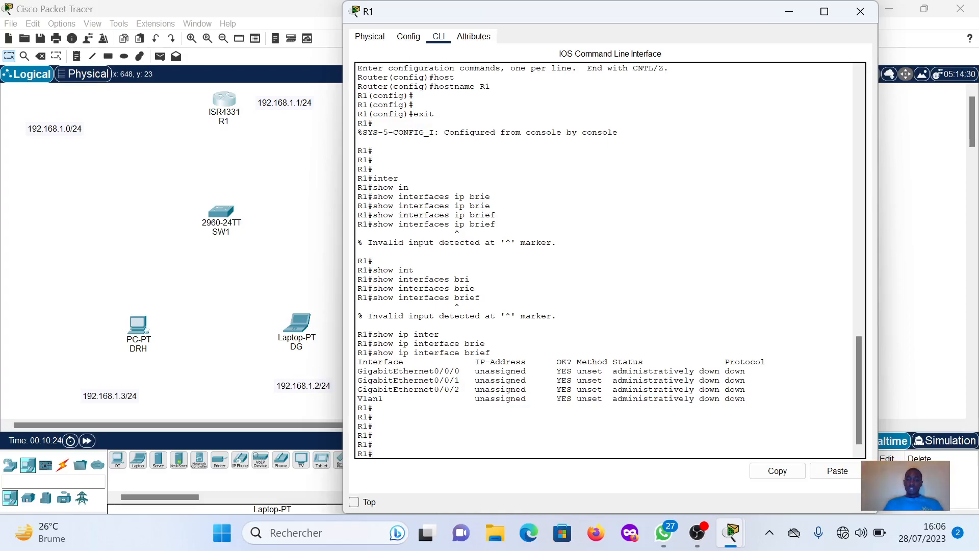
Enter global configuration mode on R1 and select interface gigabitEthernet 0/0/0 for configuration.
{"action": "type", "text": "config t"}
{"action": "key", "text": "Return"}
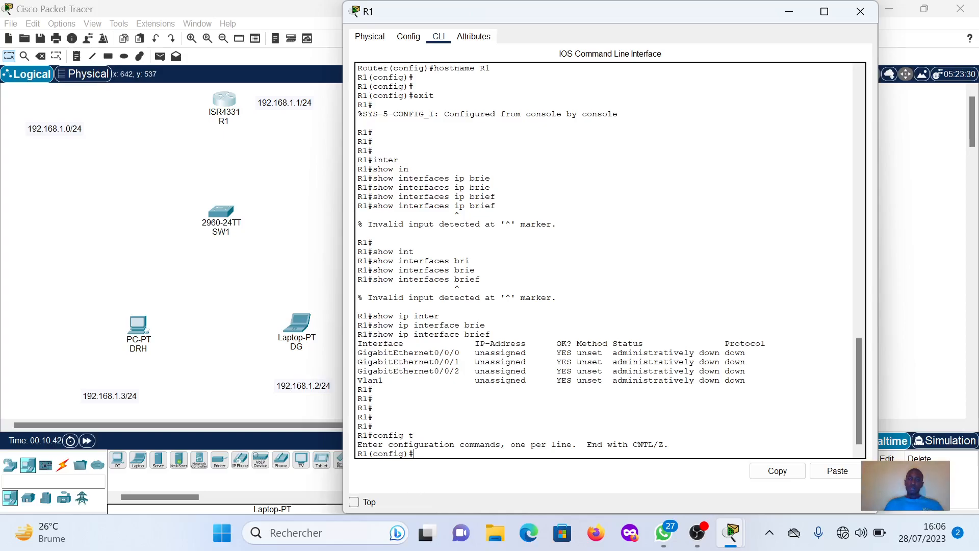
{"action": "type", "text": "inter"}
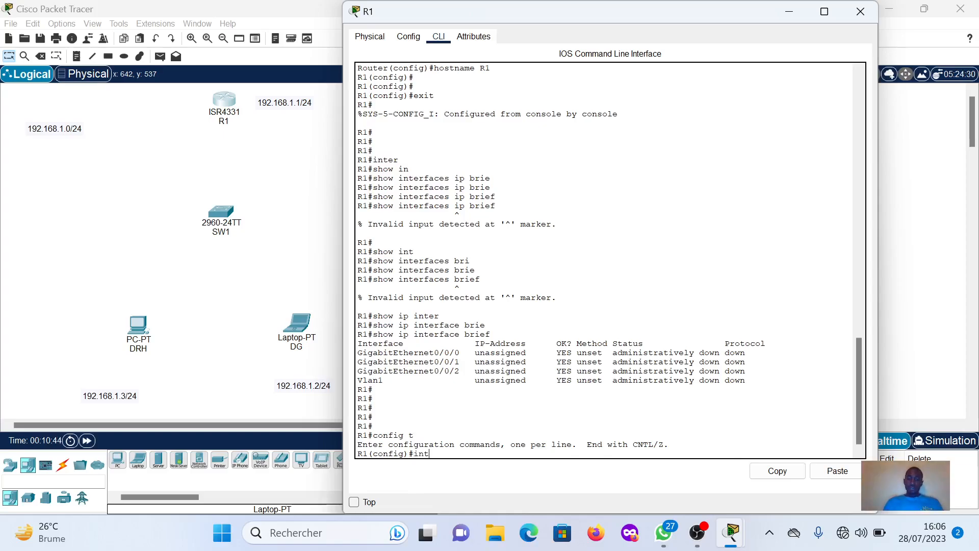
{"action": "key", "text": "Tab"}
{"action": "type", "text": "g"}
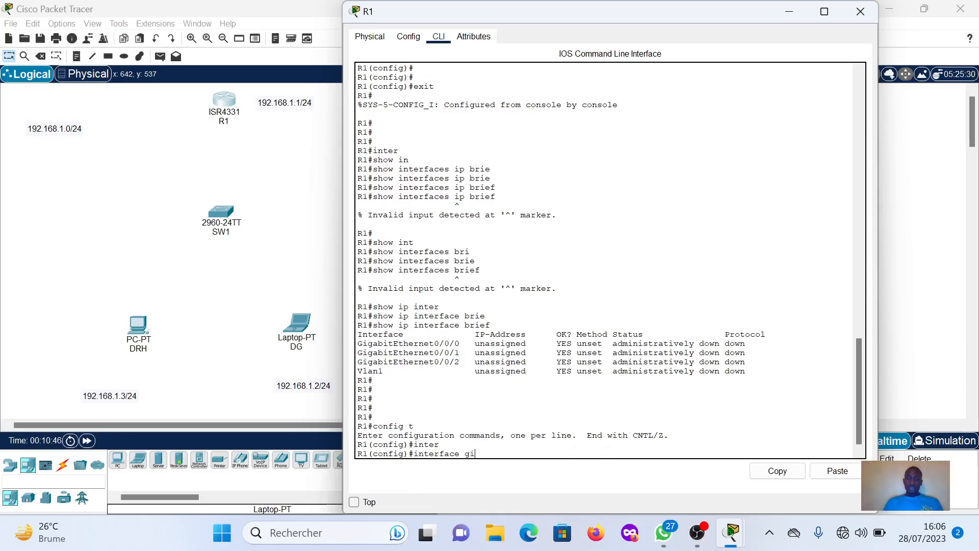
{"action": "type", "text": "i"}
{"action": "key", "text": "Tab"}
{"action": "type", "text": "0/0/0"}
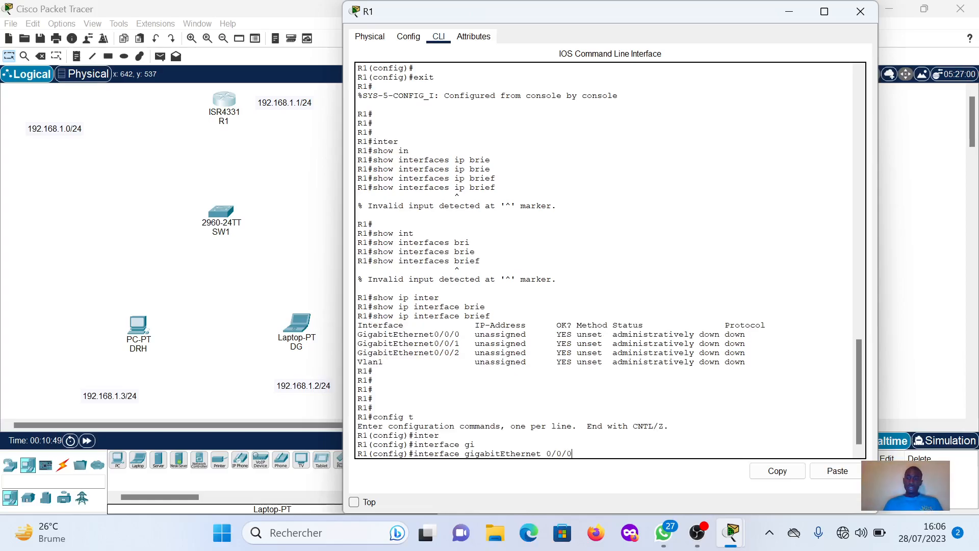
{"action": "key", "text": "Return"}
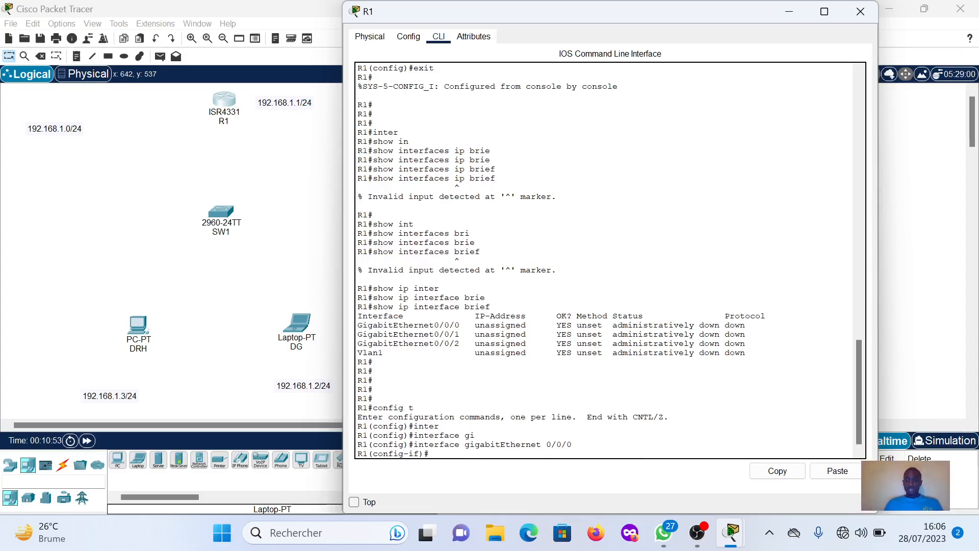
Assign IP address 192.168.1.1 with subnet mask 255.255.255.0 to R1's gigabitEthernet 0/0/0 interface.
{"action": "type", "text": "ip"}
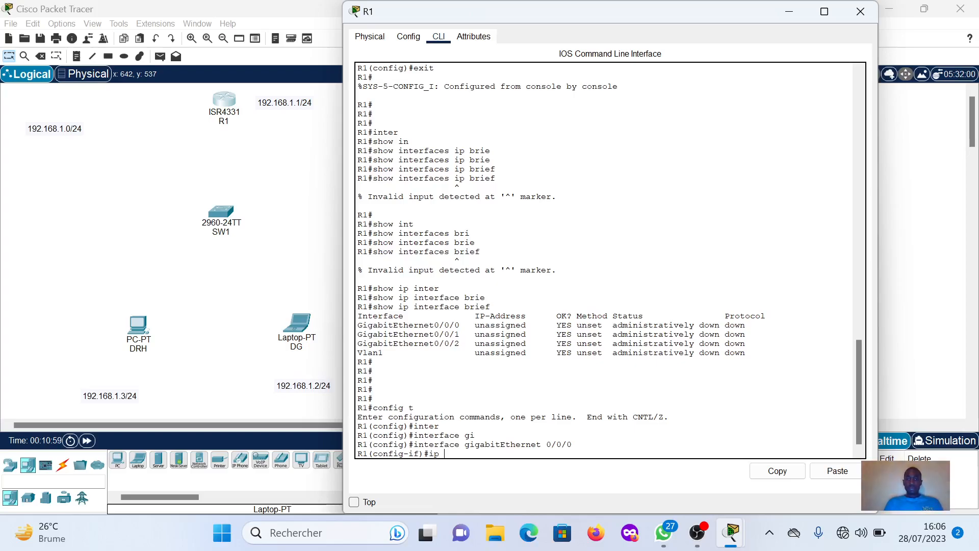
{"action": "type", "text": " add"}
{"action": "key", "text": "Tab"}
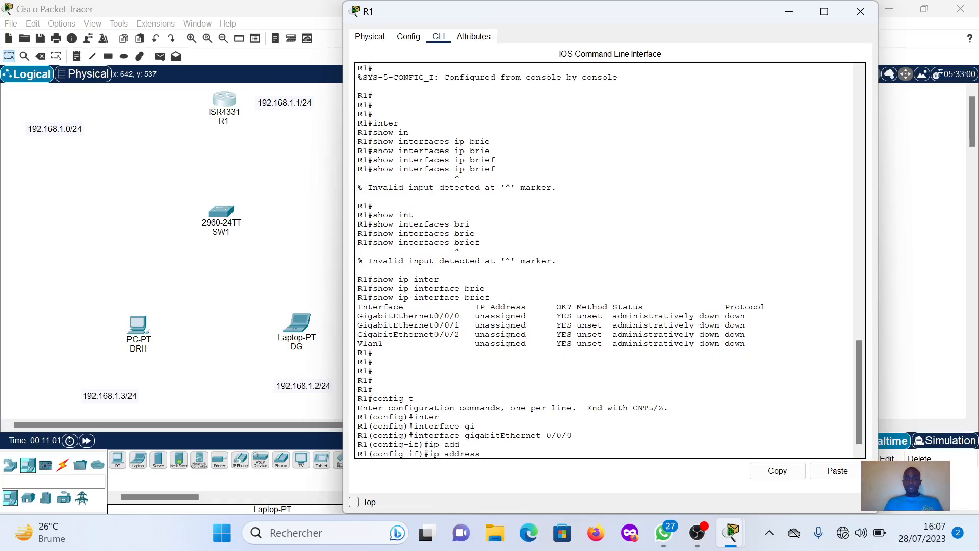
{"action": "type", "text": "192"}
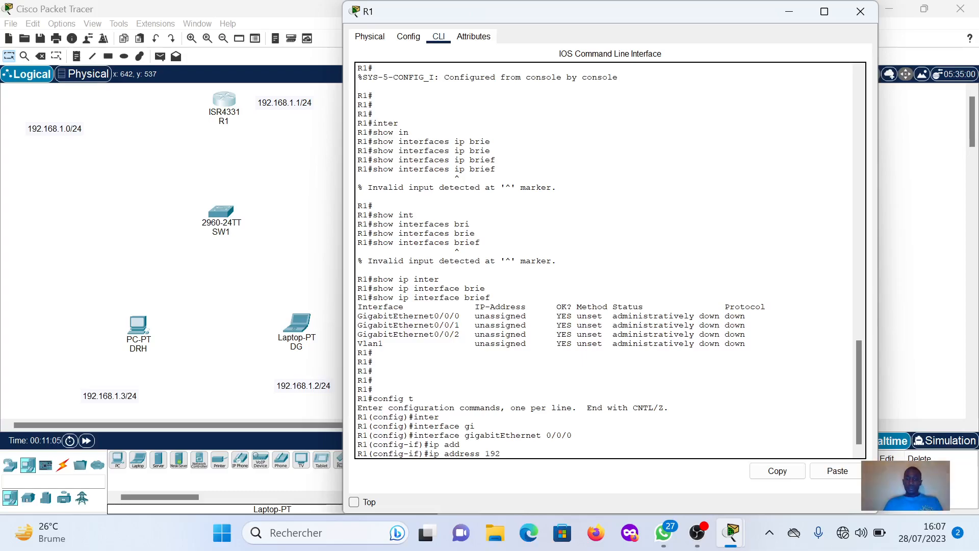
{"action": "type", "text": ".168.1.1"}
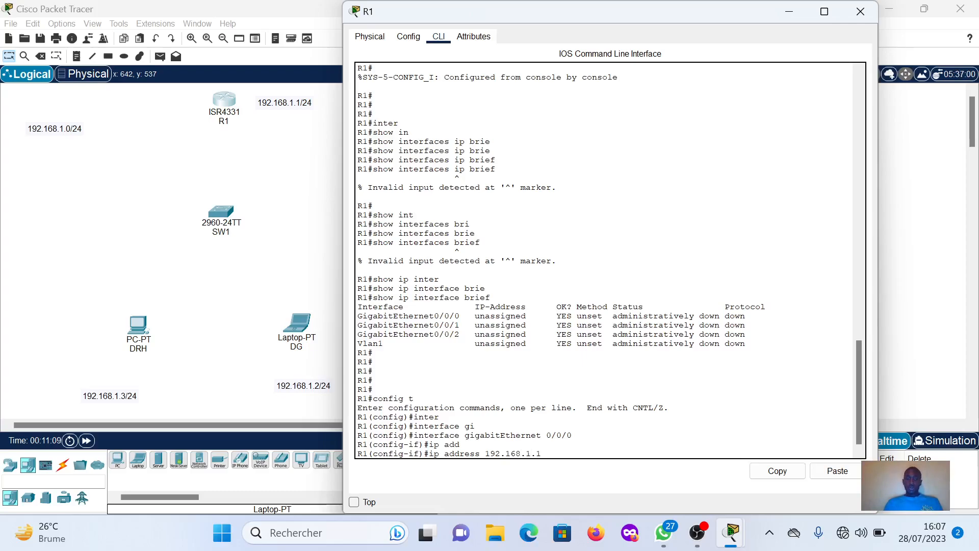
{"action": "type", "text": " 255.2"}
{"action": "type", "text": "55."}
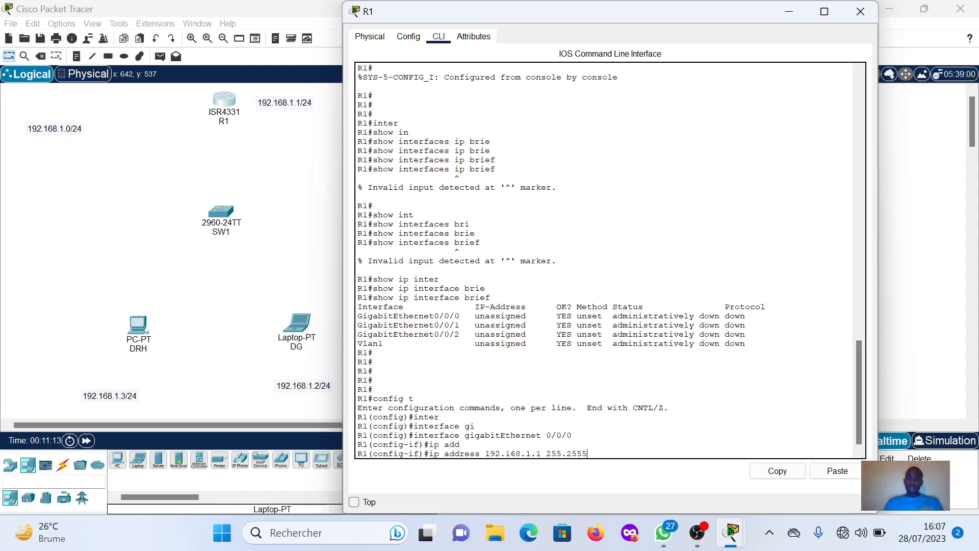
{"action": "type", "text": "255"}
{"action": "type", "text": "255.255"}
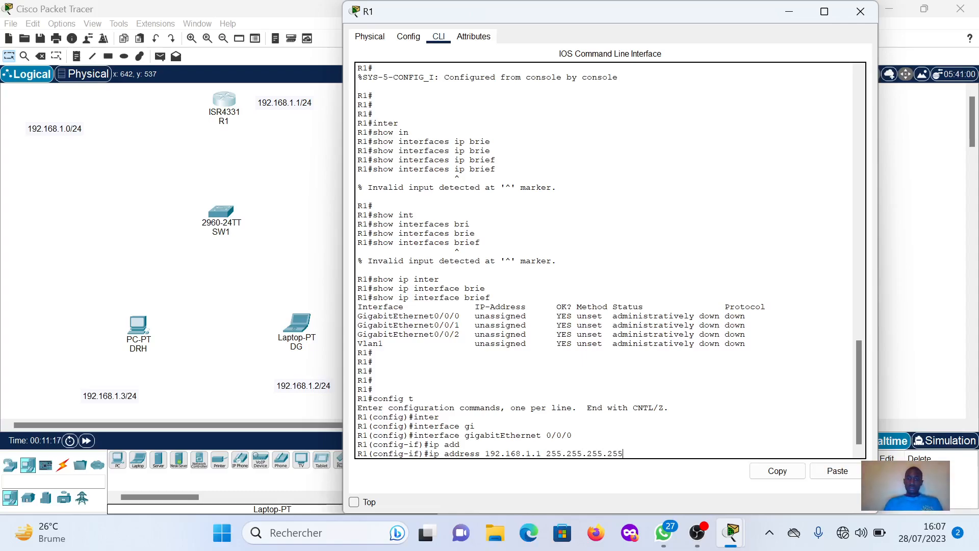
{"action": "key", "text": "BackSpace"}
{"action": "key", "text": "BackSpace"}
{"action": "key", "text": "BackSpace"}
{"action": "type", "text": "0"}
{"action": "key", "text": "Return"}
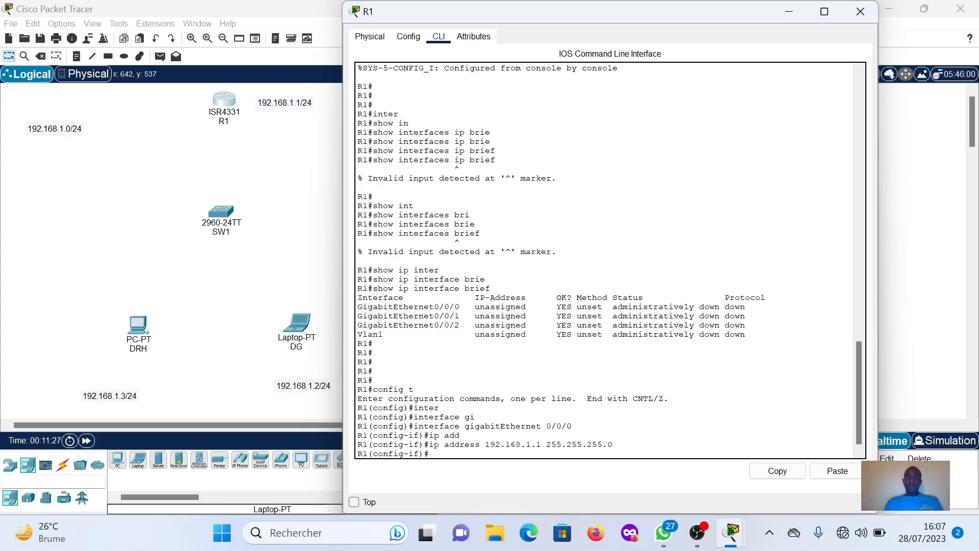
Enable the router's gigabitEthernet 0/0/0 interface with "no shutdown".
{"action": "type", "text": "no shu"}
{"action": "key", "text": "Tab"}
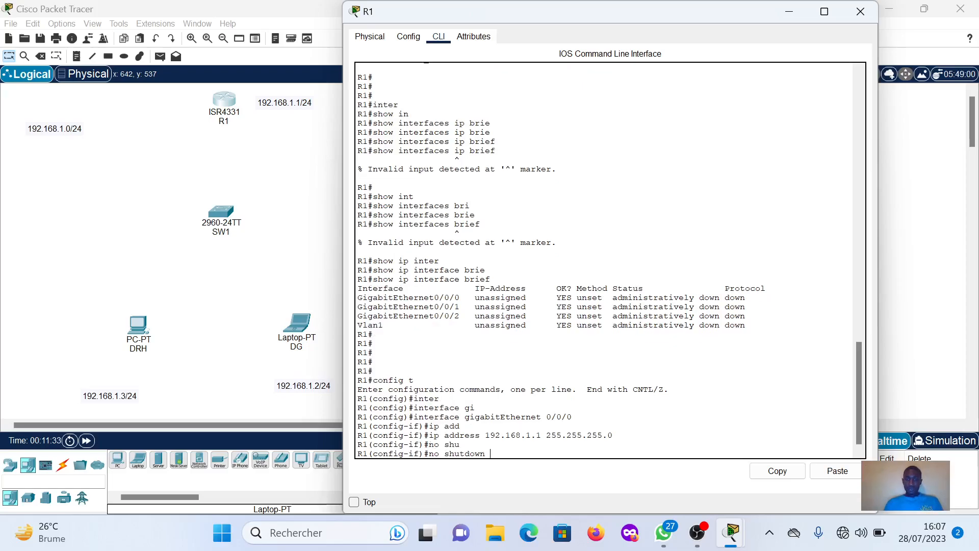
{"action": "key", "text": "Return"}
{"action": "key", "text": "Return"}
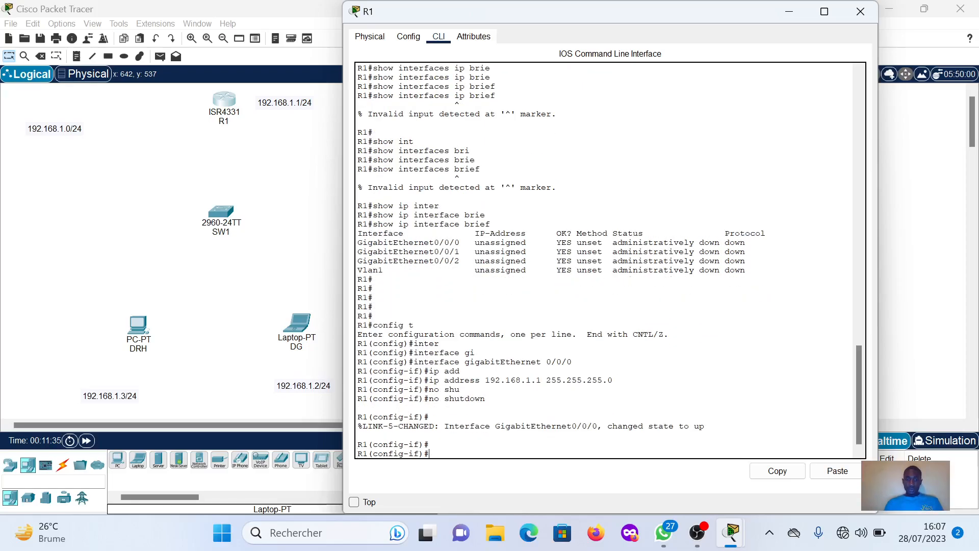
Exit interface configuration back to R1's global configuration mode.
{"action": "type", "text": "exit"}
{"action": "key", "text": "Return"}
{"action": "key", "text": "Return"}
{"action": "key", "text": "Return"}
{"action": "key", "text": "Return"}
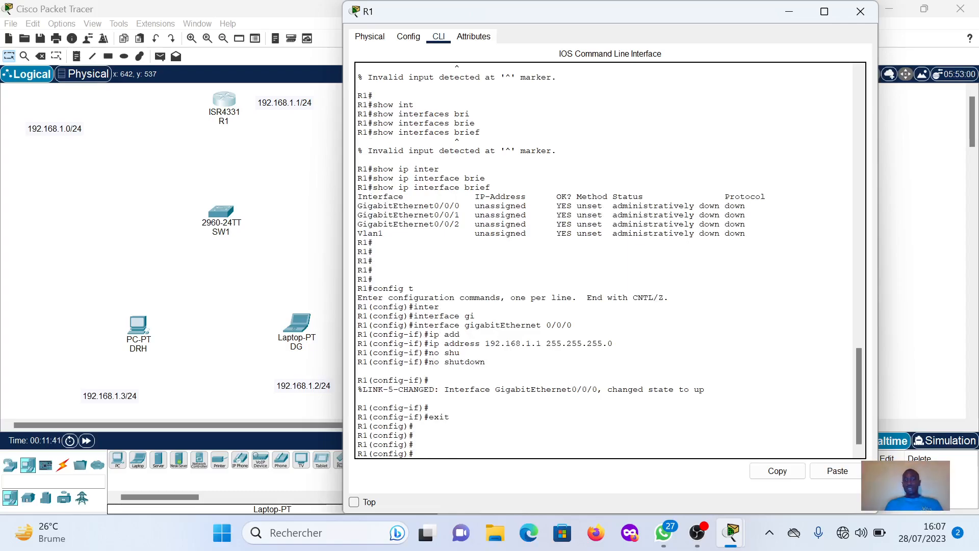
Save R1's configuration from global configuration mode with "do wr".
{"action": "type", "text": "do wr"}
{"action": "key", "text": "Return"}
{"action": "key", "text": "Return"}
{"action": "key", "text": "Return"}
{"action": "key", "text": "Return"}
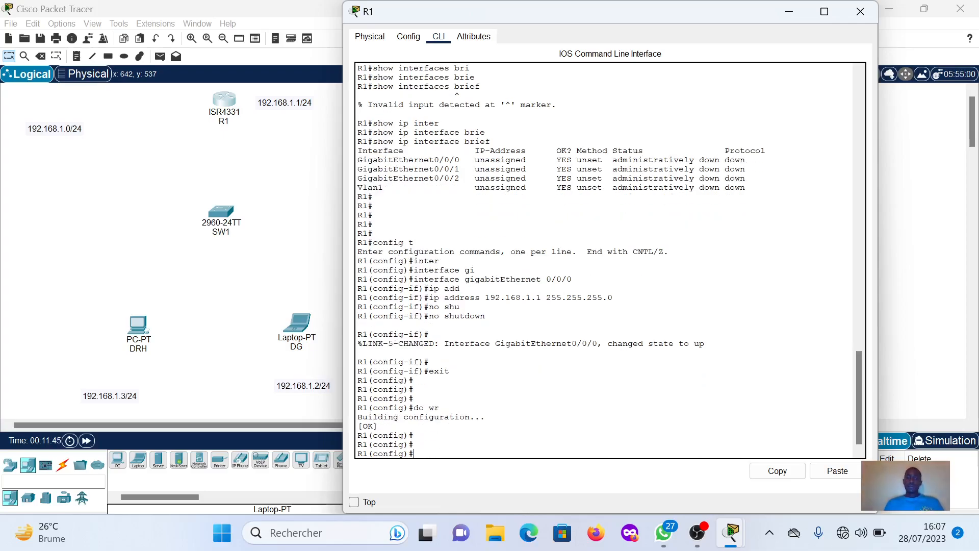
Leave global configuration and return to R1's privileged mode.
{"action": "type", "text": "exit"}
{"action": "key", "text": "Return"}
{"action": "key", "text": "Return"}
{"action": "key", "text": "Return"}
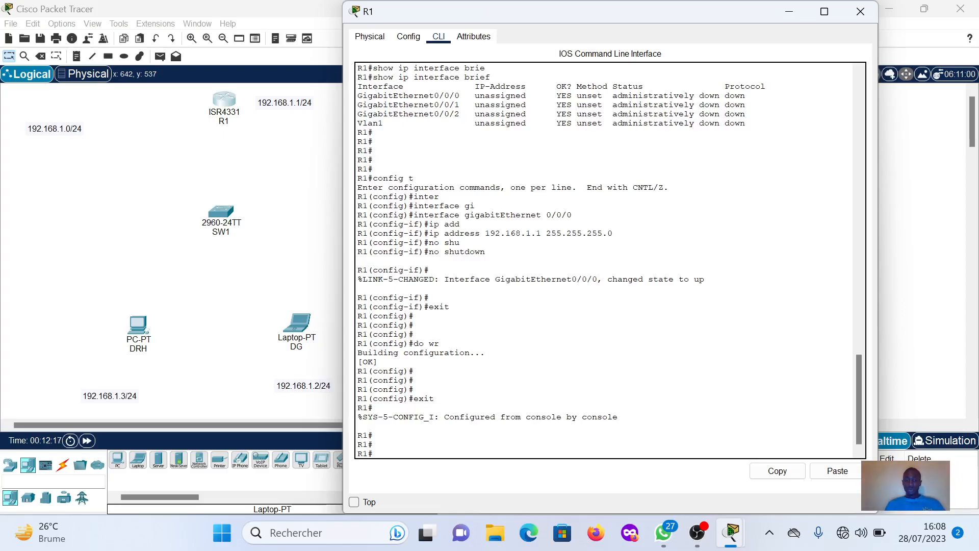
Copy R1's running configuration to flash memory under the file name MPIKA.
{"action": "type", "text": "copy"}
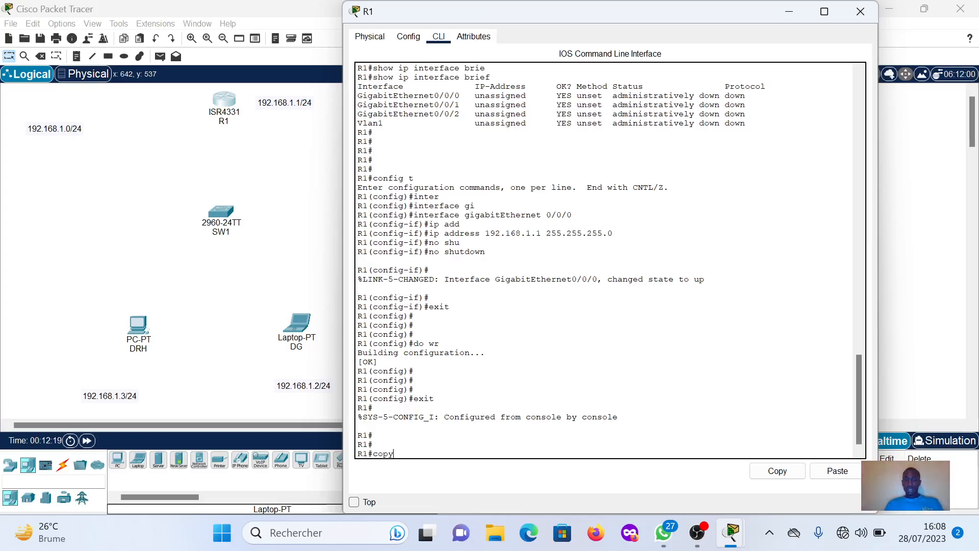
{"action": "type", "text": " fl"}
{"action": "key", "text": "Tab"}
{"action": "key", "text": "BackSpace"}
{"action": "key", "text": "BackSpace"}
{"action": "key", "text": "BackSpace"}
{"action": "key", "text": "BackSpace"}
{"action": "type", "text": "ru"}
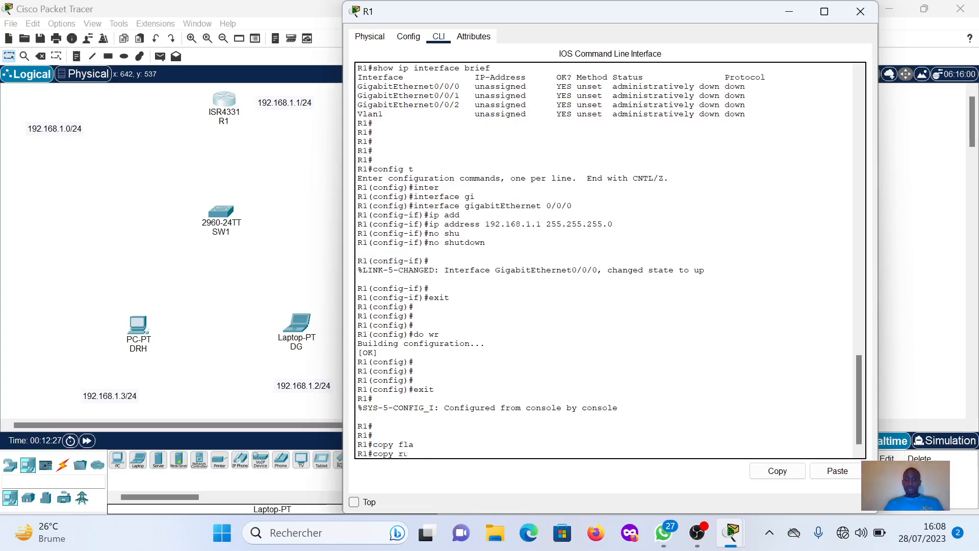
{"action": "type", "text": "n"}
{"action": "key", "text": "Tab"}
{"action": "type", "text": "fl"}
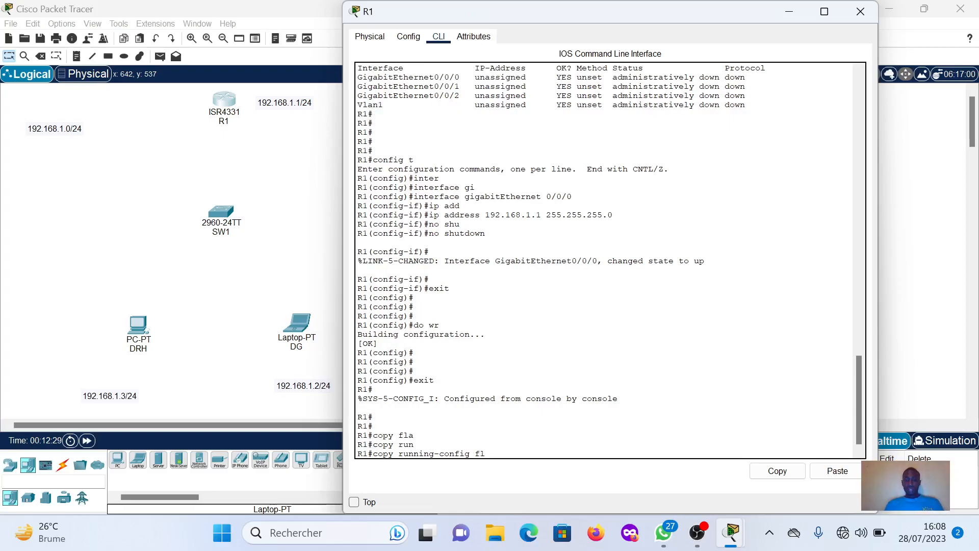
{"action": "type", "text": "a"}
{"action": "key", "text": "Tab"}
{"action": "key", "text": "Return"}
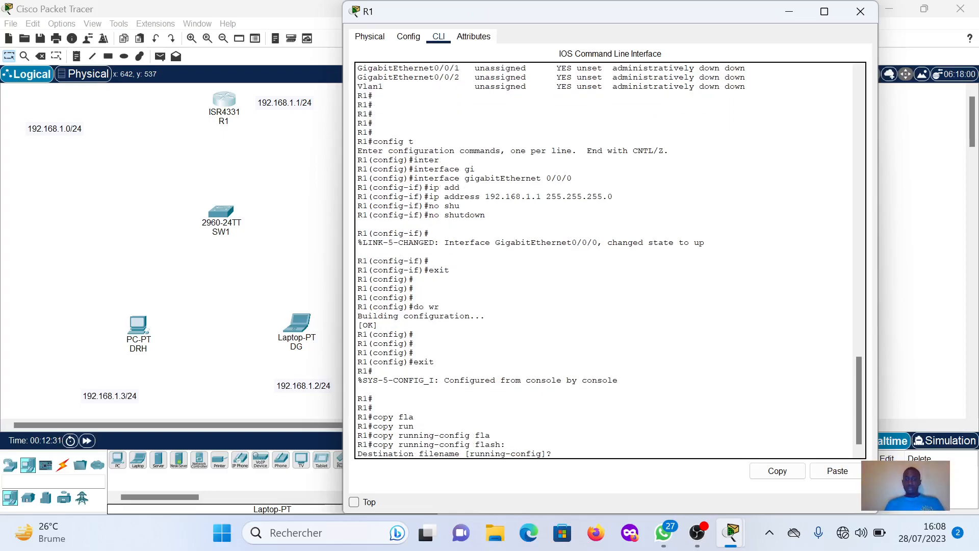
{"action": "type", "text": "M"}
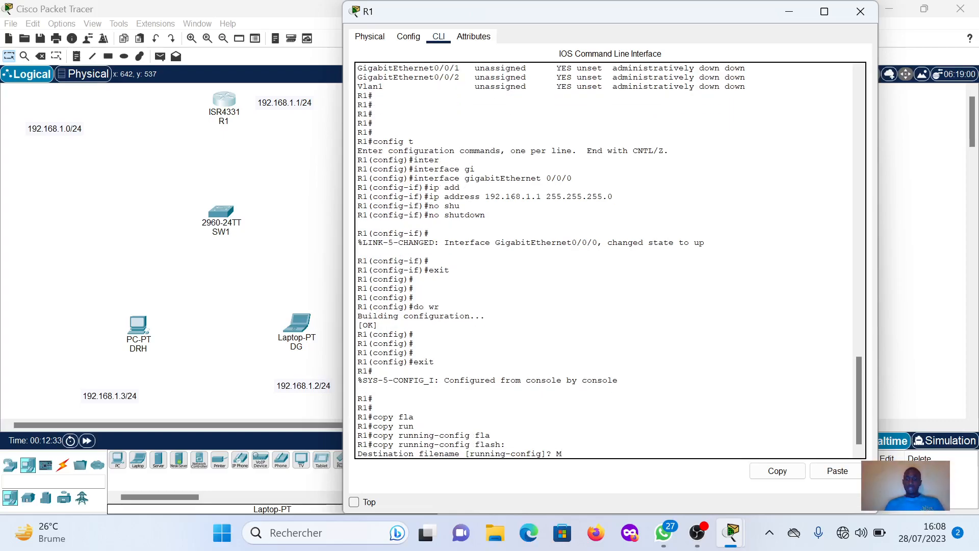
{"action": "type", "text": "PIKA"}
{"action": "key", "text": "Return"}
{"action": "key", "text": "Return"}
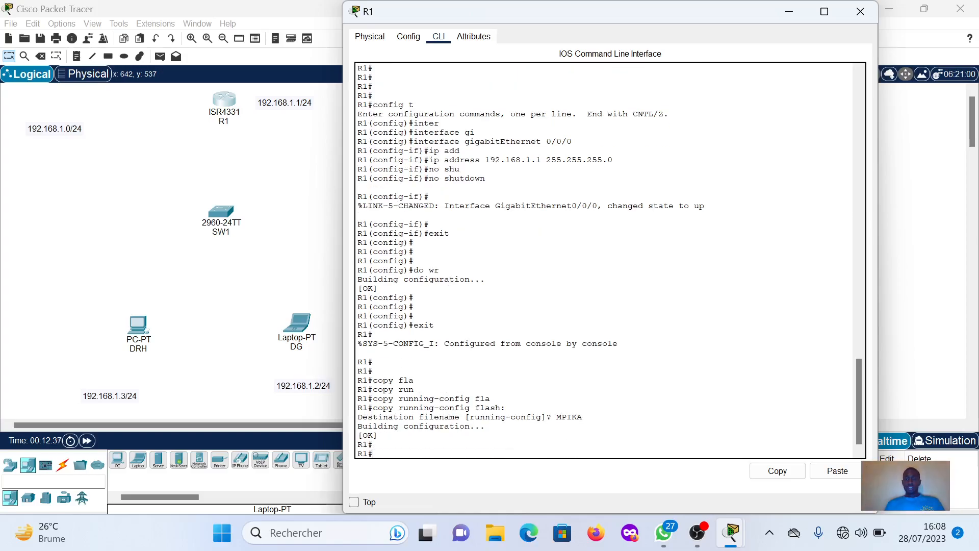
Open the command line interface of switch SW1 and start its console session.
{"action": "left_click", "coordinate": [301, 224]}
{"action": "left_click", "coordinate": [220, 214]}
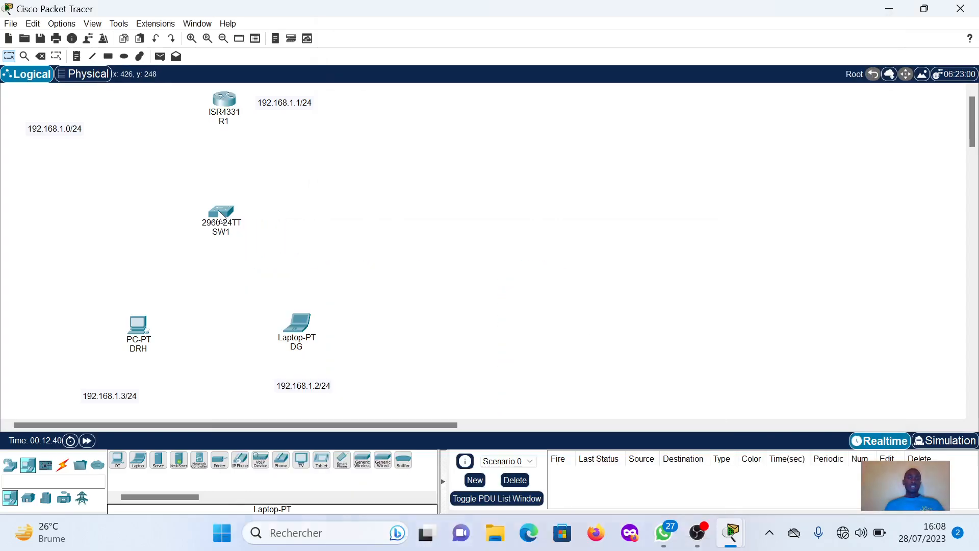
{"action": "left_click", "coordinate": [312, 184]}
{"action": "left_click_drag", "start_coordinate": [313, 179], "coordinate": [271, 203]}
{"action": "mouse_move", "coordinate": [223, 214]}
{"action": "left_click", "coordinate": [217, 217]}
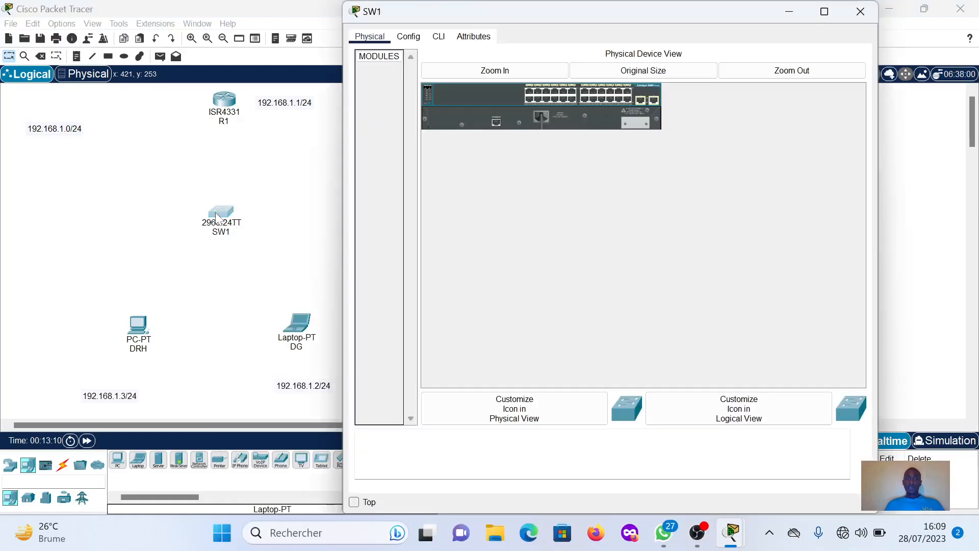
{"action": "left_click", "coordinate": [439, 36]}
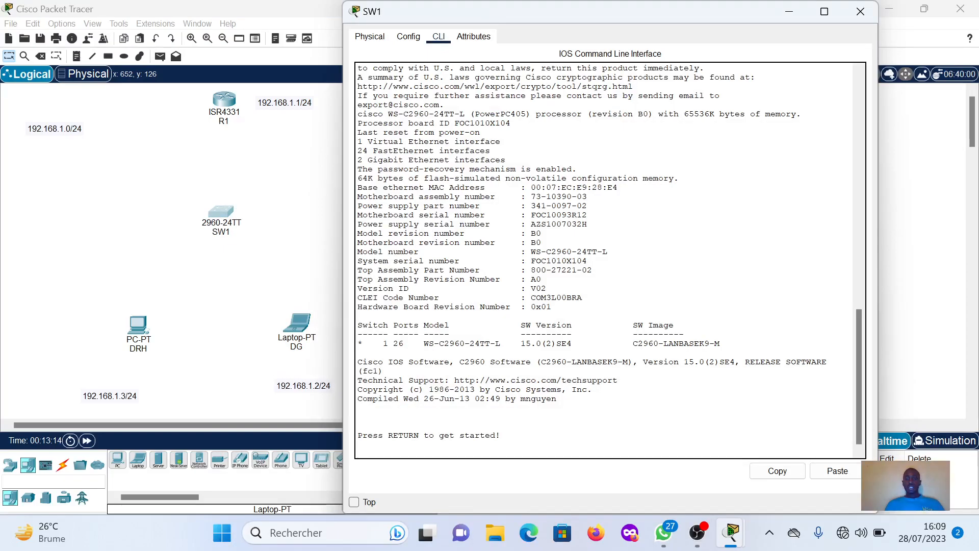
{"action": "key", "text": "Return"}
{"action": "key", "text": "Return"}
{"action": "key", "text": "Return"}
Try to enter privileged and configuration mode on the switch with the single command "ENAble CONFIG T".
{"action": "type", "text": "ENA"}
{"action": "key", "text": "Tab"}
{"action": "type", "text": "CONFIG T"}
{"action": "key", "text": "Return"}
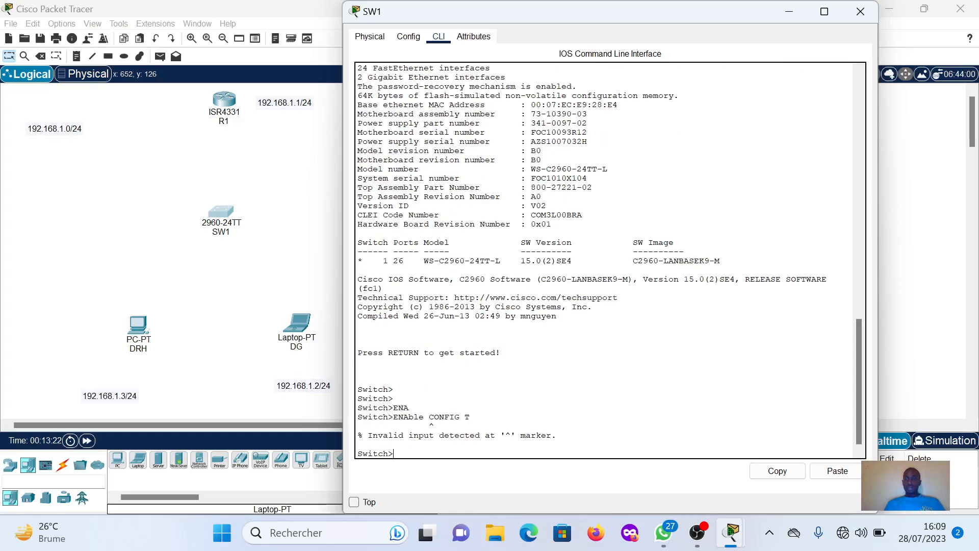
Recall the last command, shorten it to "ENAble" and run it to enter the switch's privileged mode.
{"action": "key", "text": "Up"}
{"action": "key", "text": "BackSpace"}
{"action": "key", "text": "BackSpace"}
{"action": "key", "text": "BackSpace"}
{"action": "key", "text": "BackSpace"}
{"action": "key", "text": "BackSpace"}
{"action": "key", "text": "BackSpace"}
{"action": "key", "text": "BackSpace"}
{"action": "key", "text": "BackSpace"}
{"action": "key", "text": "Return"}
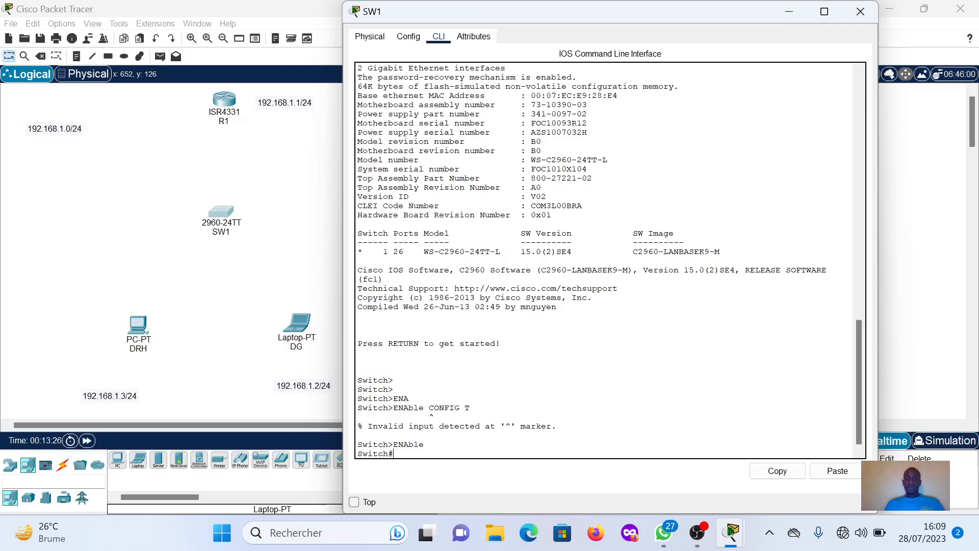
Enter global configuration mode on the switch and set its hostname to SW1.
{"action": "type", "text": "CONFIG T"}
{"action": "key", "text": "Return"}
{"action": "type", "text": "host"}
{"action": "key", "text": "Tab"}
{"action": "type", "text": "SW1"}
{"action": "key", "text": "Return"}
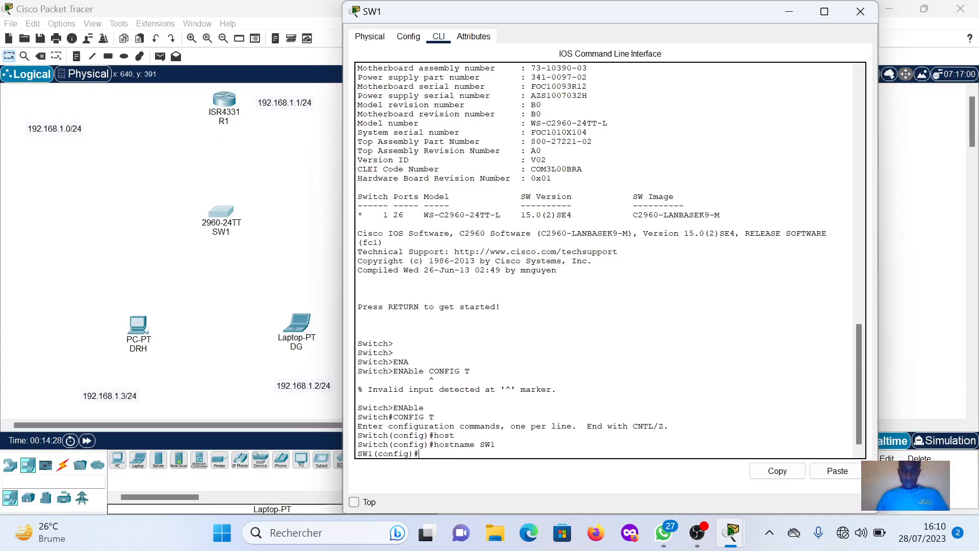
Enter interface configuration mode for the switch's fastEthernet 0/1 port.
{"action": "type", "text": "inter"}
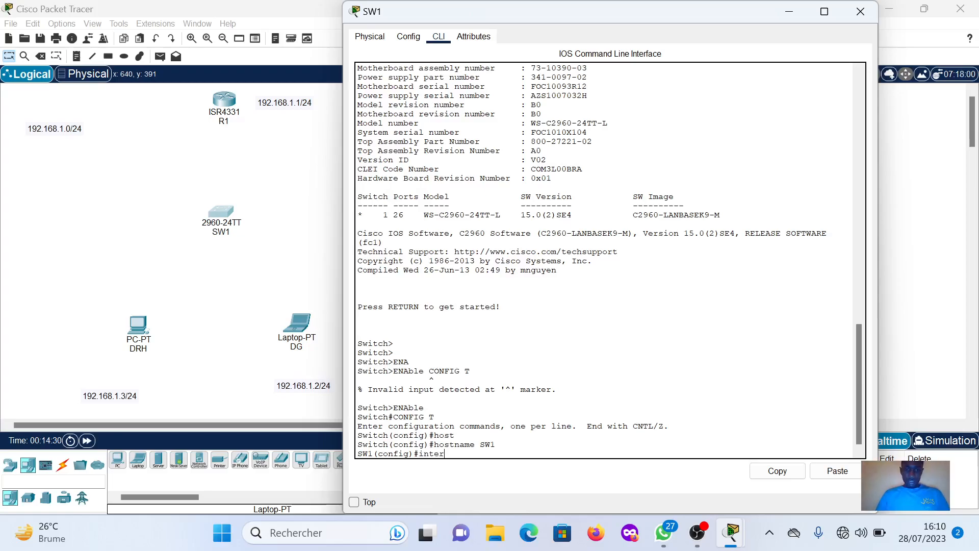
{"action": "key", "text": "Tab"}
{"action": "type", "text": "fa"}
{"action": "key", "text": "Tab"}
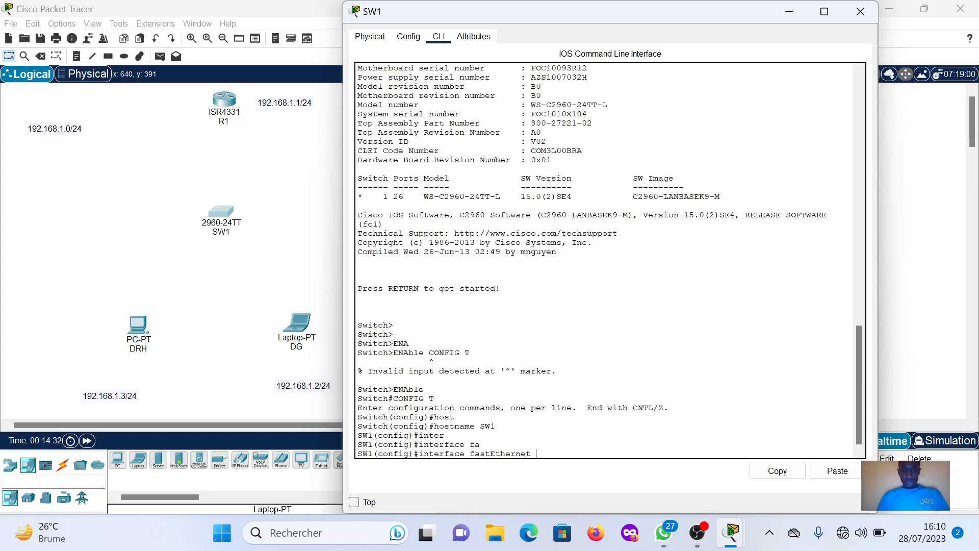
{"action": "type", "text": "0/1"}
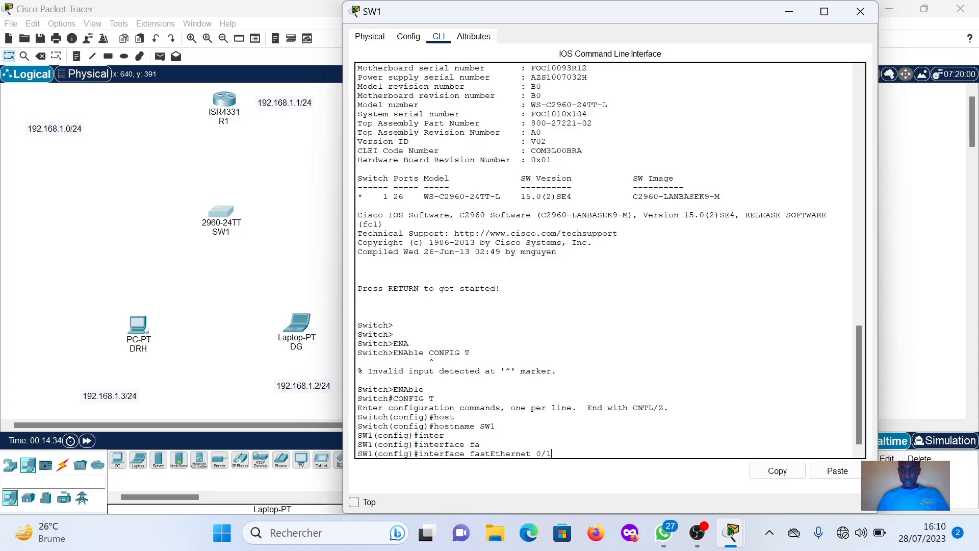
{"action": "key", "text": "Return"}
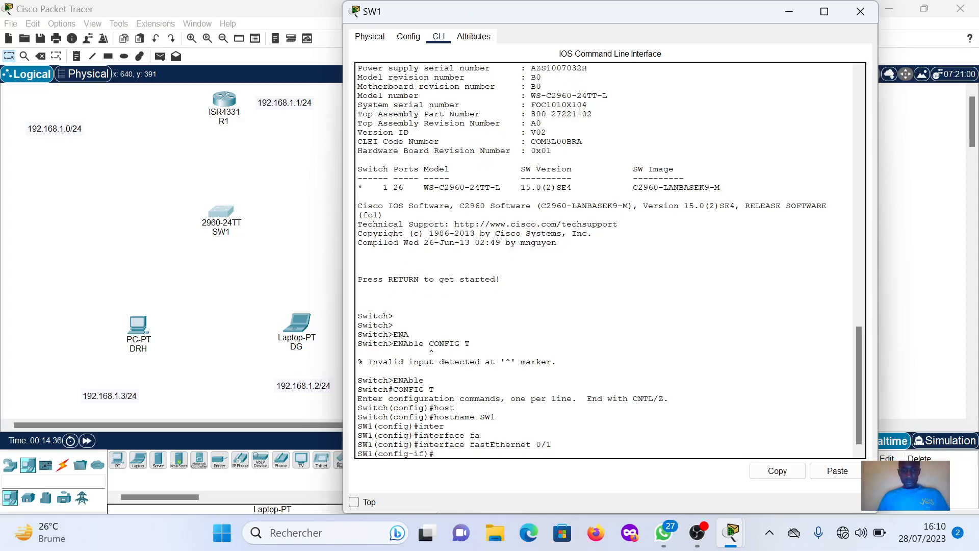
Set the switch's fastEthernet 0/1 port to trunk mode and return to global configuration mode.
{"action": "type", "text": "sw"}
{"action": "key", "text": "Tab"}
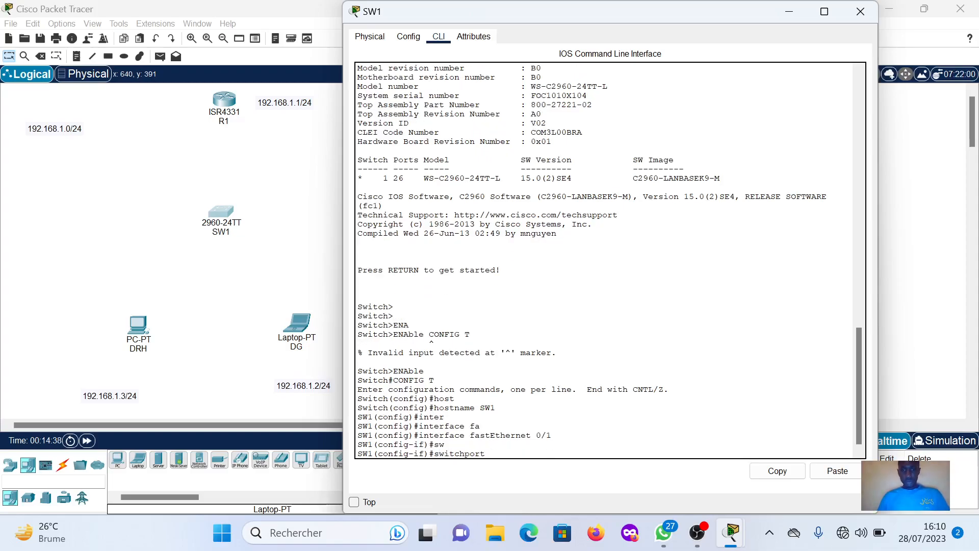
{"action": "type", "text": "mo"}
{"action": "key", "text": "Tab"}
{"action": "type", "text": "tr"}
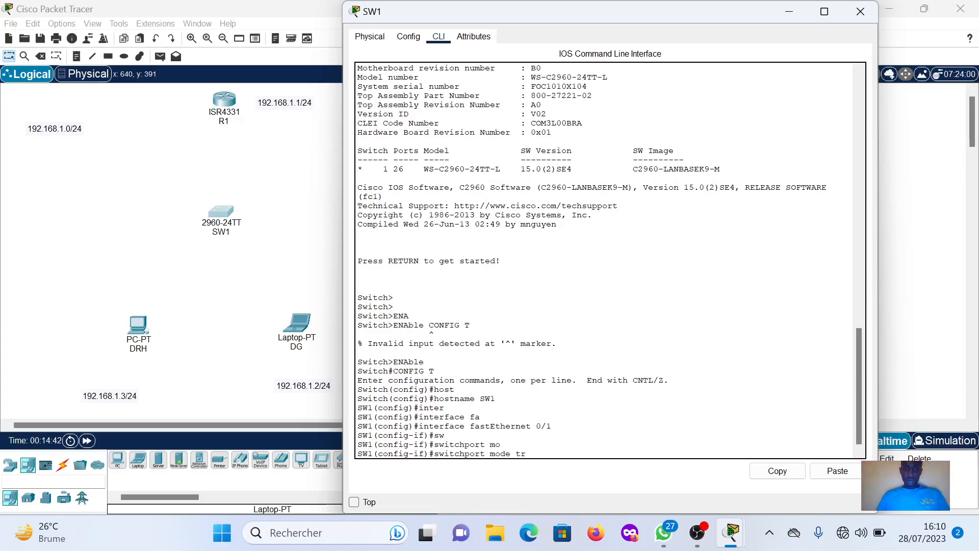
{"action": "key", "text": "Tab"}
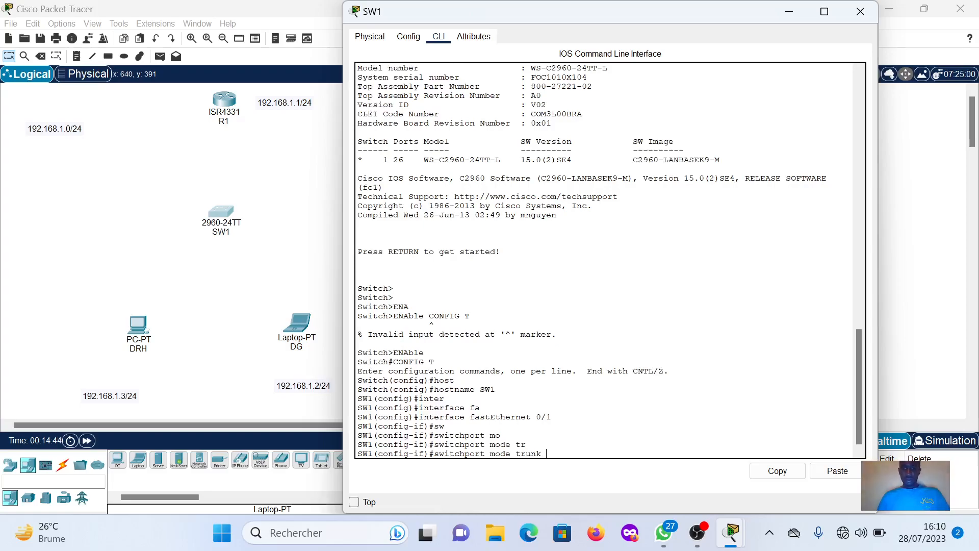
{"action": "key", "text": "Return"}
{"action": "type", "text": "exit"}
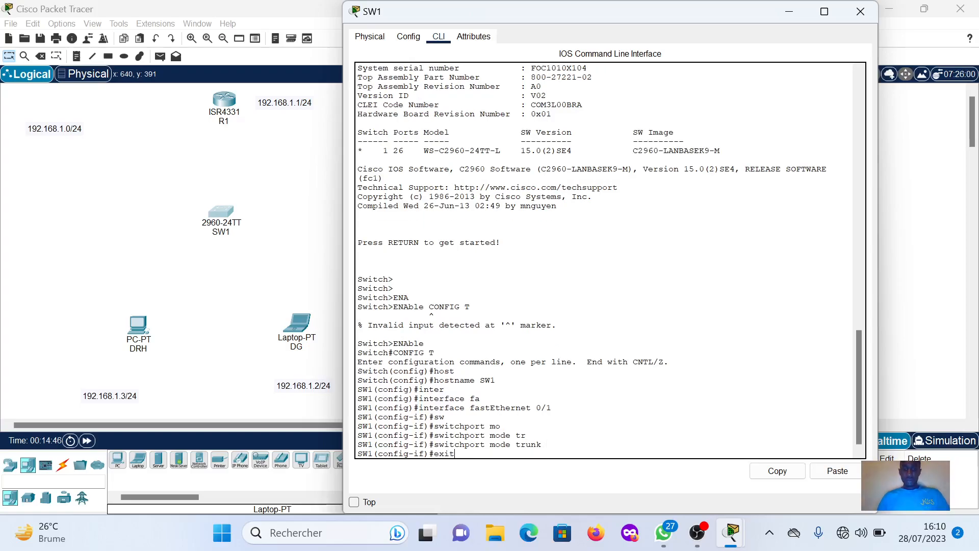
{"action": "key", "text": "Return"}
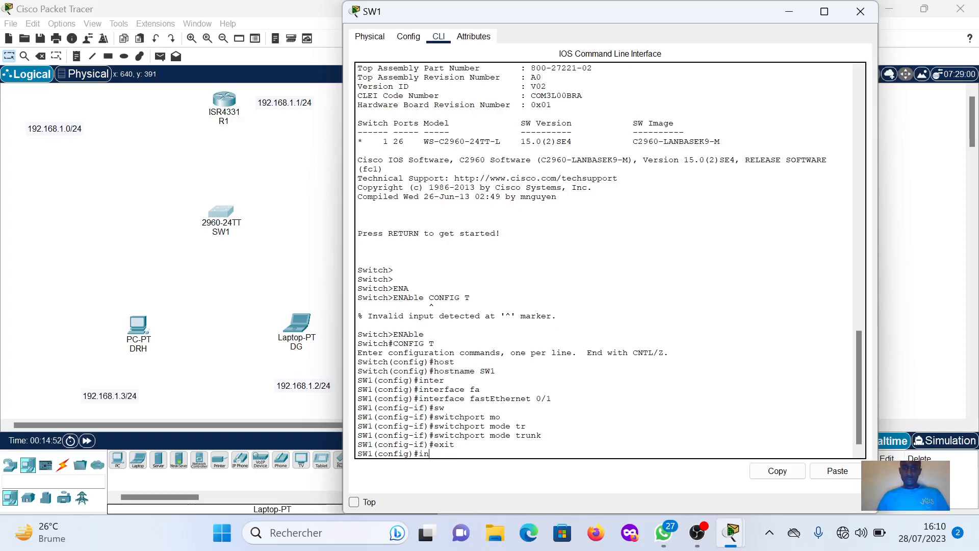
Return to SW1's command line from the workspace and begin an "interface" command in global configuration mode.
{"action": "left_click", "coordinate": [248, 287]}
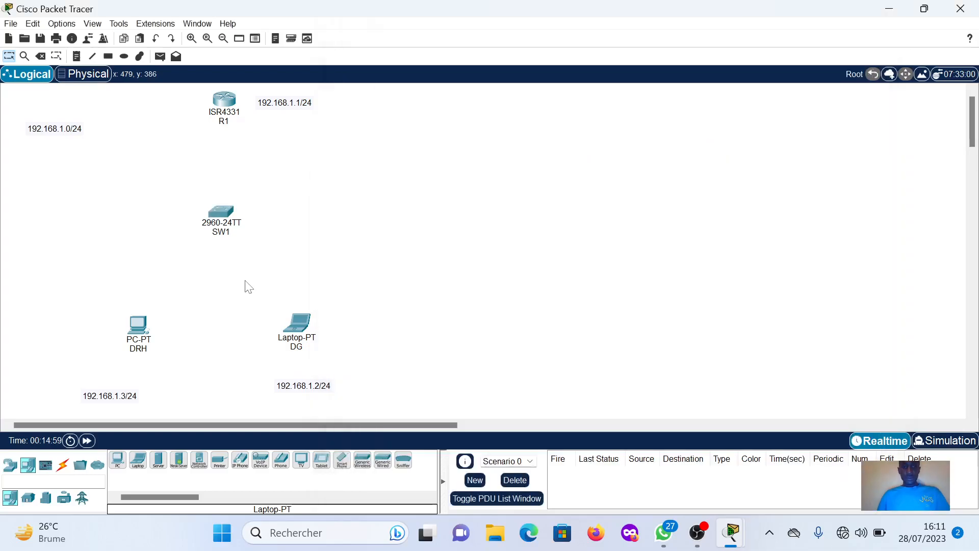
{"action": "left_click", "coordinate": [224, 219]}
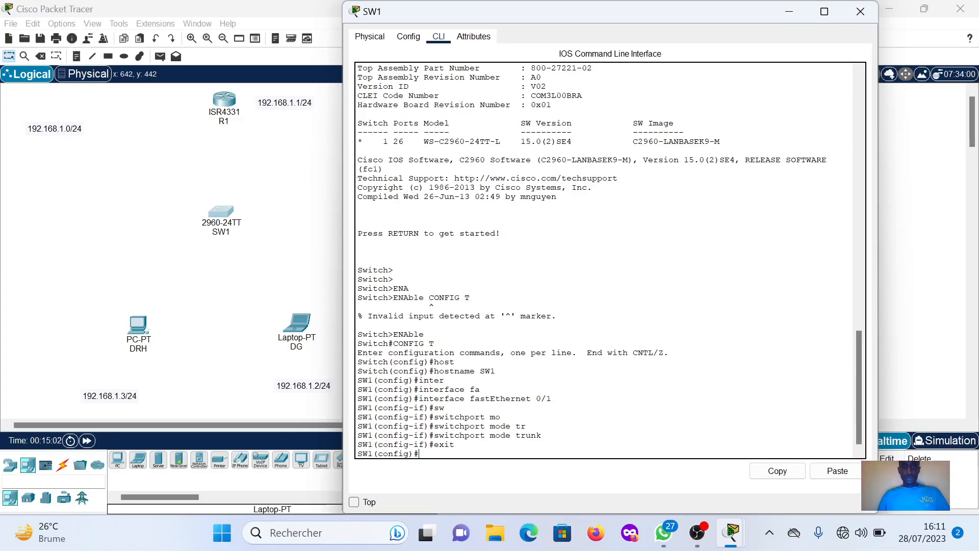
{"action": "type", "text": "inter"}
{"action": "key", "text": "Tab"}
{"action": "type", "text": "ra"}
{"action": "key", "text": "Tab"}
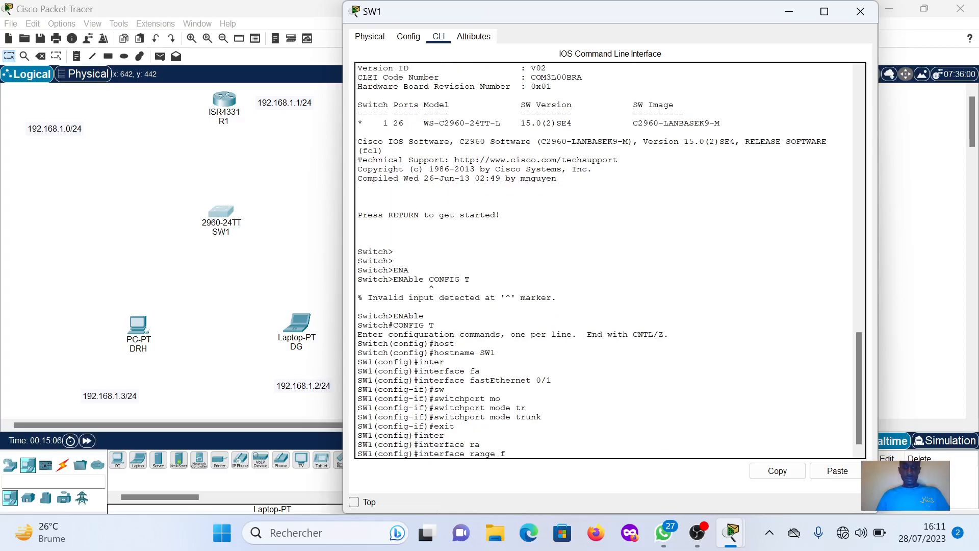
{"action": "type", "text": "fa"}
{"action": "key", "text": "Tab"}
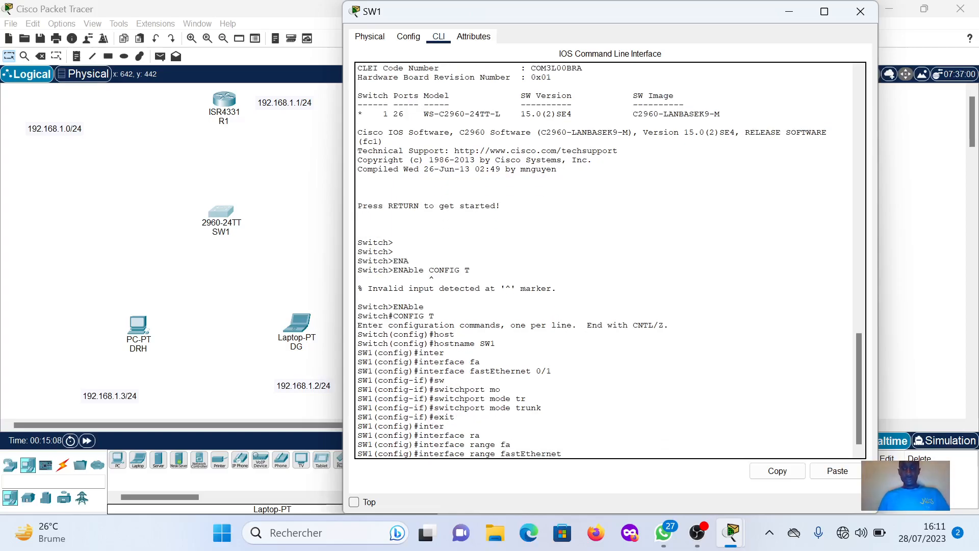
{"action": "key", "text": "BackSpace"}
{"action": "key", "text": "BackSpace"}
{"action": "key", "text": "BackSpace"}
{"action": "key", "text": "BackSpace"}
{"action": "key", "text": "BackSpace"}
{"action": "key", "text": "BackSpace"}
{"action": "key", "text": "BackSpace"}
{"action": "key", "text": "BackSpace"}
{"action": "key", "text": "BackSpace"}
{"action": "key", "text": "BackSpace"}
{"action": "key", "text": "BackSpace"}
{"action": "key", "text": "BackSpace"}
{"action": "key", "text": "BackSpace"}
{"action": "key", "text": "BackSpace"}
{"action": "key", "text": "BackSpace"}
Complete the command to enter interface configuration mode for the switch's fastEthernet 0/2 port.
{"action": "type", "text": "fa"}
{"action": "key", "text": "Tab"}
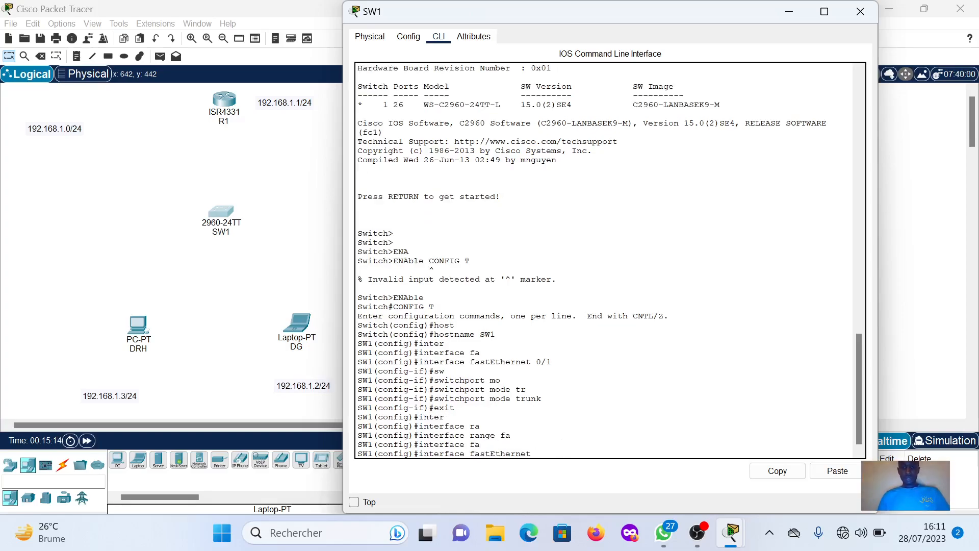
{"action": "type", "text": "0/2"}
{"action": "key", "text": "Return"}
Set the switch's fastEthernet 0/2 port to access mode and return to global configuration mode.
{"action": "type", "text": "sw"}
{"action": "key", "text": "Tab"}
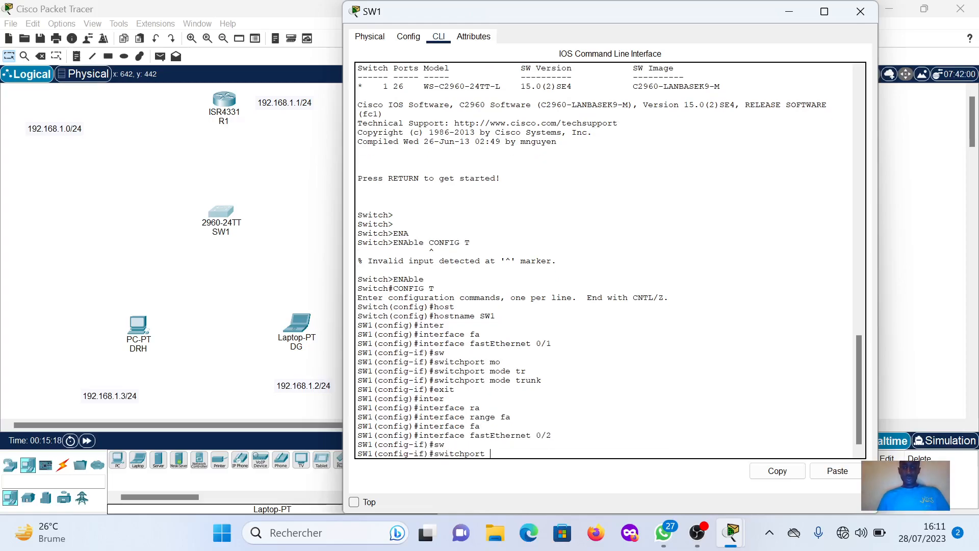
{"action": "type", "text": "mo"}
{"action": "key", "text": "Tab"}
{"action": "type", "text": "ac"}
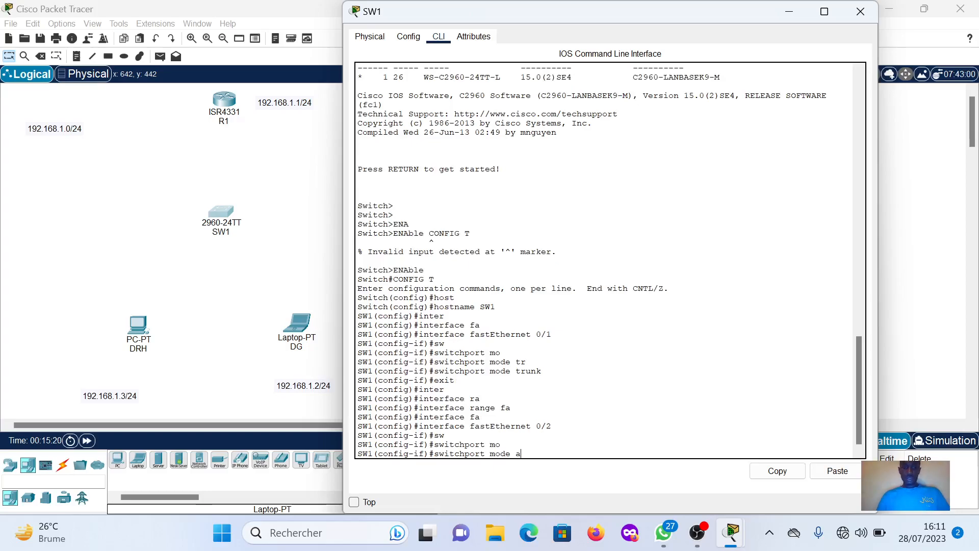
{"action": "key", "text": "Tab"}
{"action": "key", "text": "Return"}
{"action": "type", "text": "exit"}
{"action": "key", "text": "Return"}
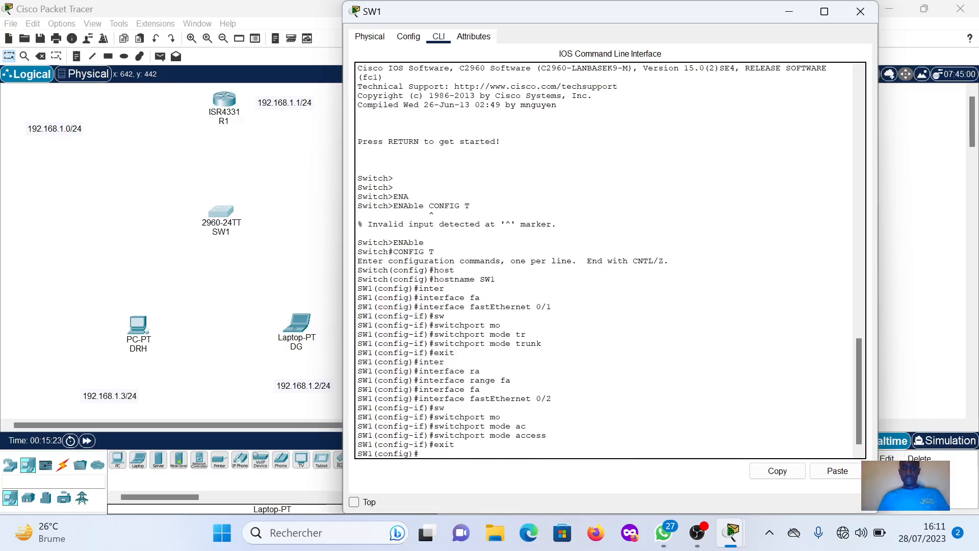
Enter interface configuration mode for the switch's fastEthernet 0/3 port.
{"action": "type", "text": "inter"}
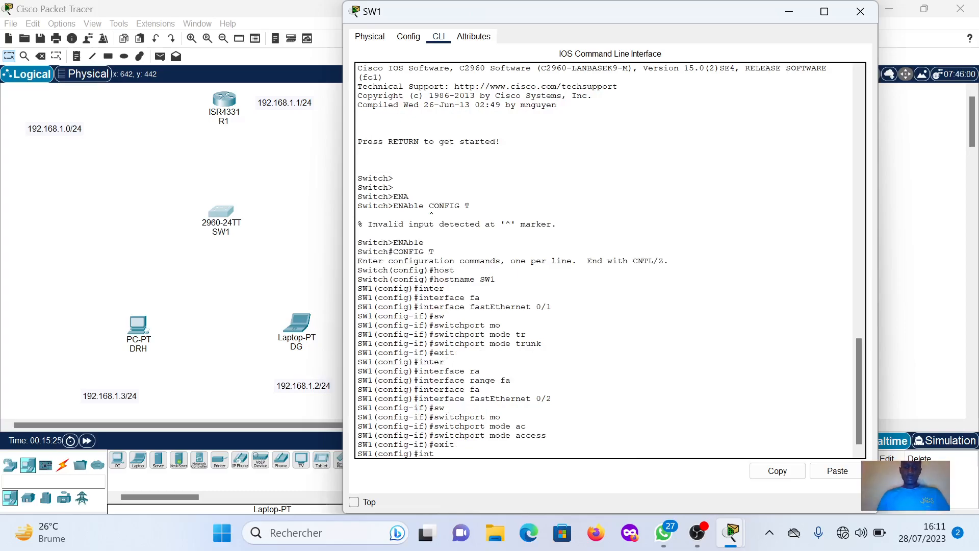
{"action": "key", "text": "Tab"}
{"action": "type", "text": "fa"}
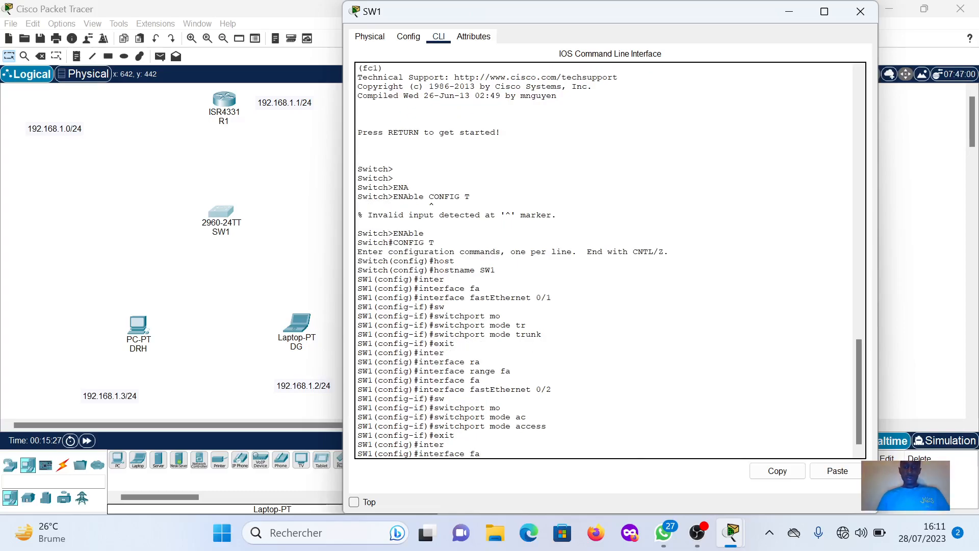
{"action": "key", "text": "Tab"}
{"action": "type", "text": "0/3"}
{"action": "key", "text": "Return"}
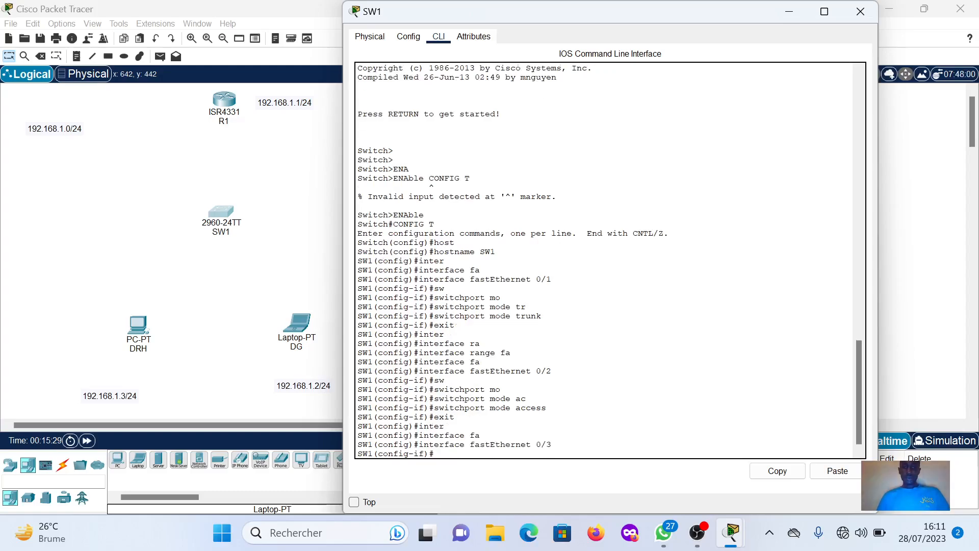
Set the switch's fastEthernet 0/3 port to access mode and return to global configuration mode.
{"action": "type", "text": "sw"}
{"action": "key", "text": "Tab"}
{"action": "type", "text": "mo"}
{"action": "key", "text": "Tab"}
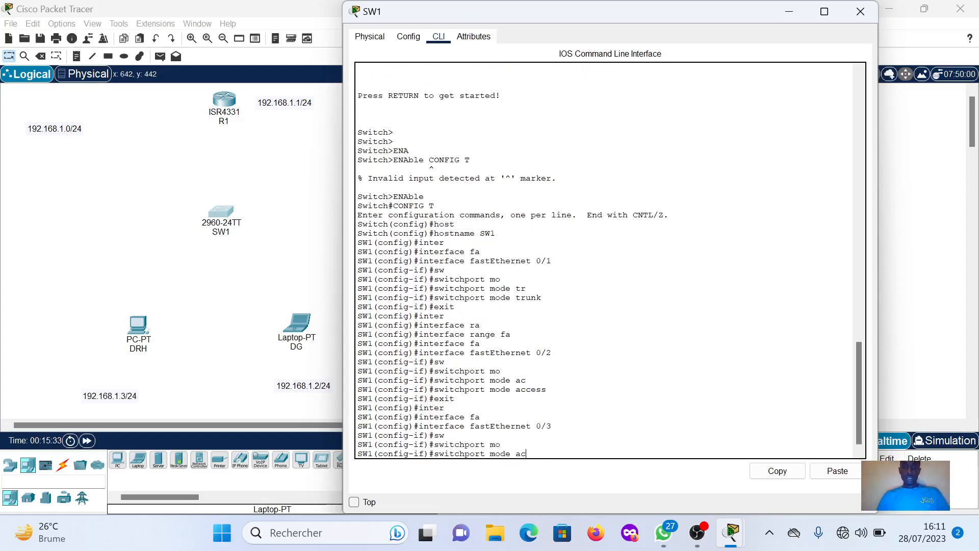
{"action": "type", "text": "ac"}
{"action": "key", "text": "Tab"}
{"action": "key", "text": "Return"}
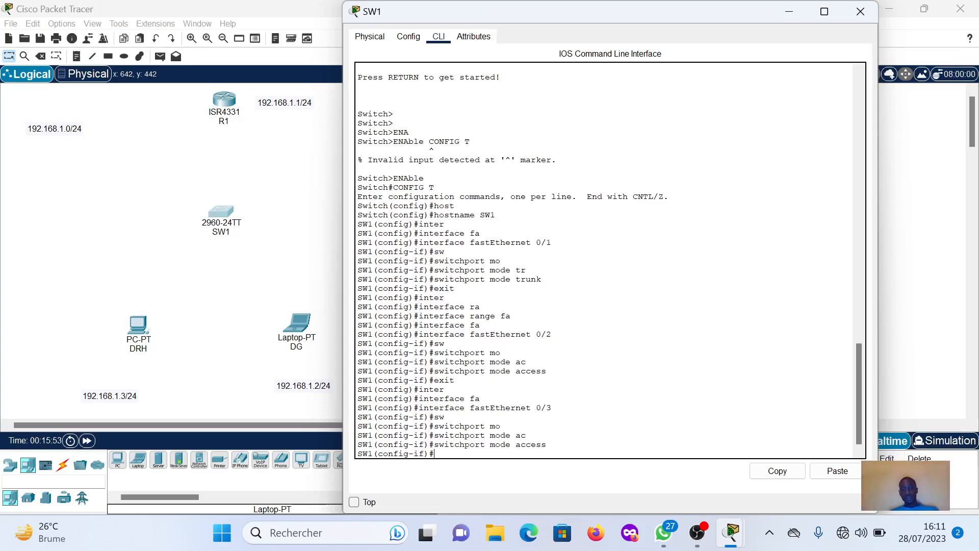
{"action": "type", "text": "exit"}
{"action": "key", "text": "Return"}
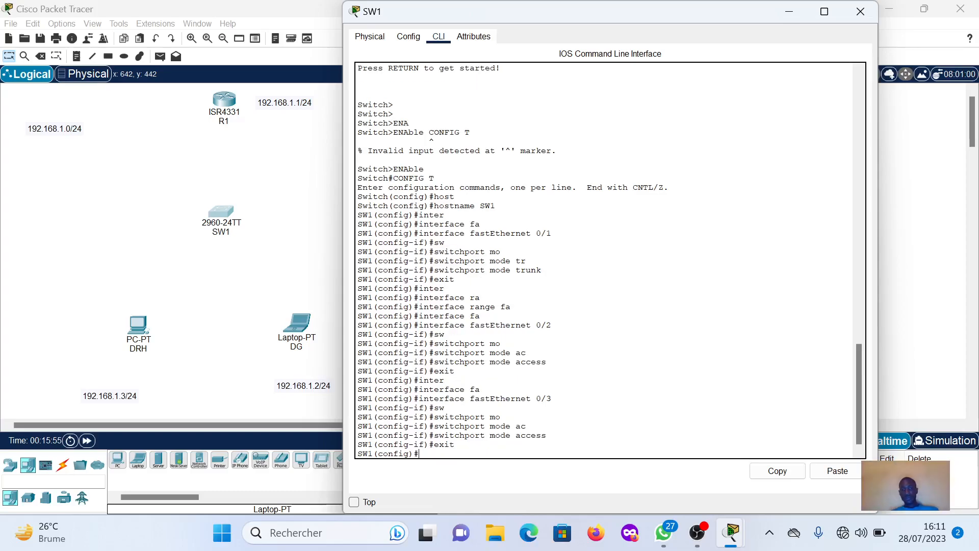
Save the switch's configuration with "do wr" and return to the workspace.
{"action": "type", "text": "do wr"}
{"action": "key", "text": "Return"}
{"action": "key", "text": "Return"}
{"action": "key", "text": "Return"}
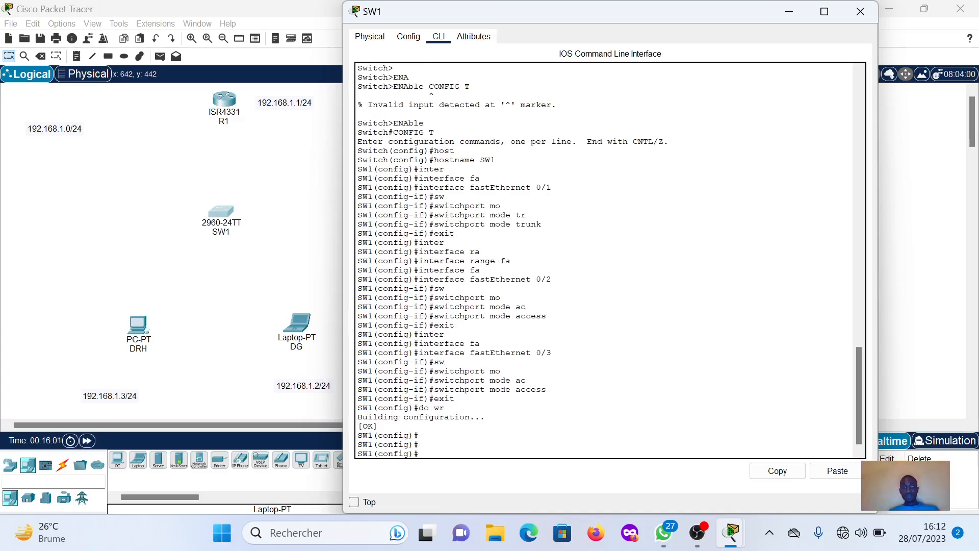
{"action": "left_click", "coordinate": [275, 280]}
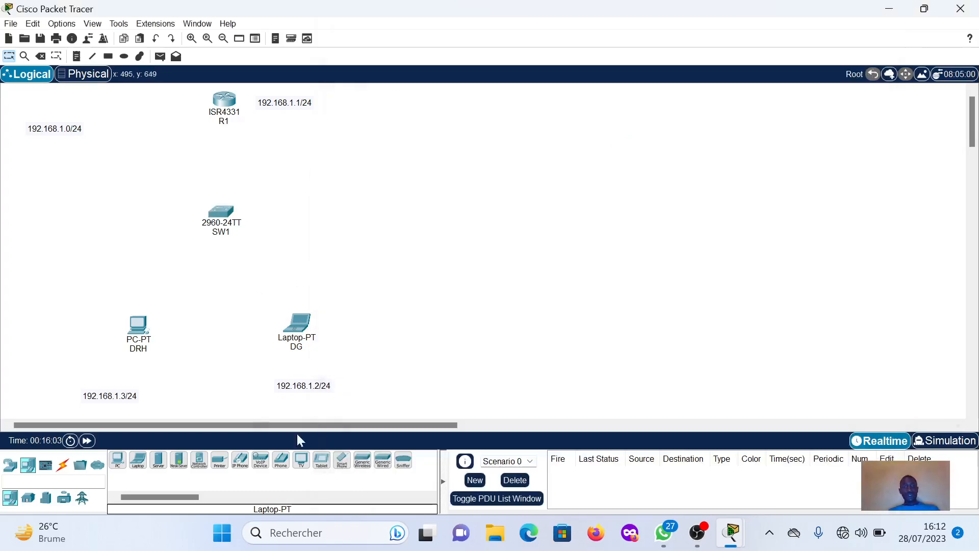
Connect router R1 to switch SW1 with a cable of automatically chosen connection type.
{"action": "left_click", "coordinate": [60, 466]}
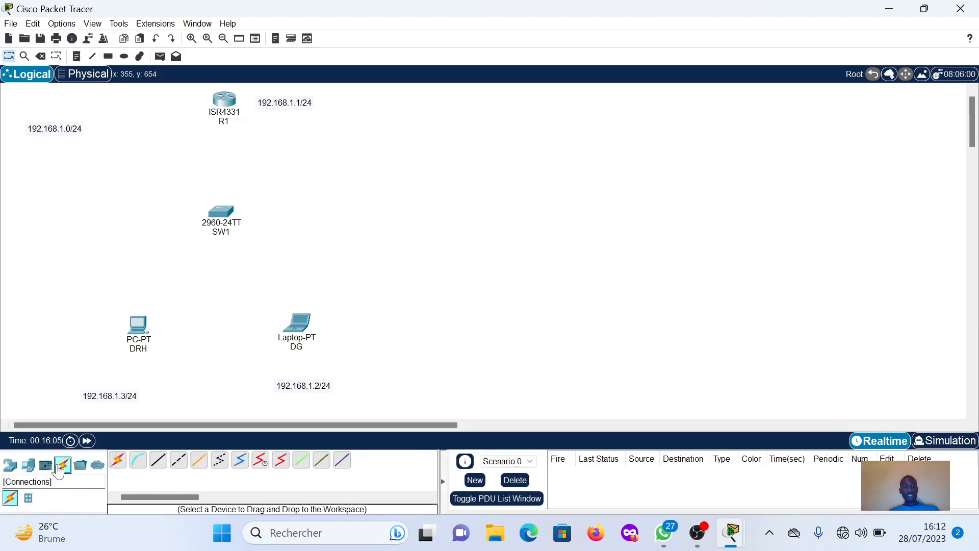
{"action": "left_click", "coordinate": [119, 466]}
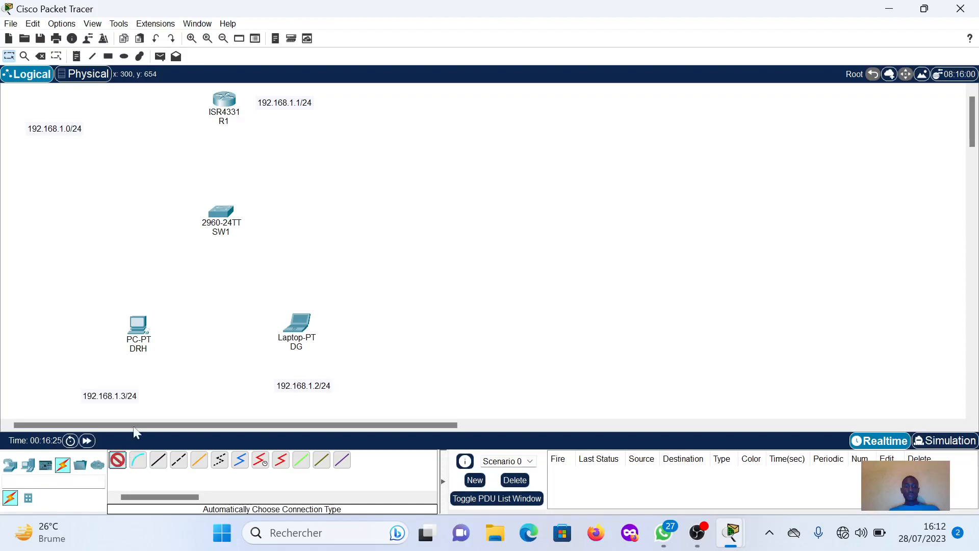
{"action": "left_click", "coordinate": [223, 99]}
{"action": "left_click", "coordinate": [223, 211]}
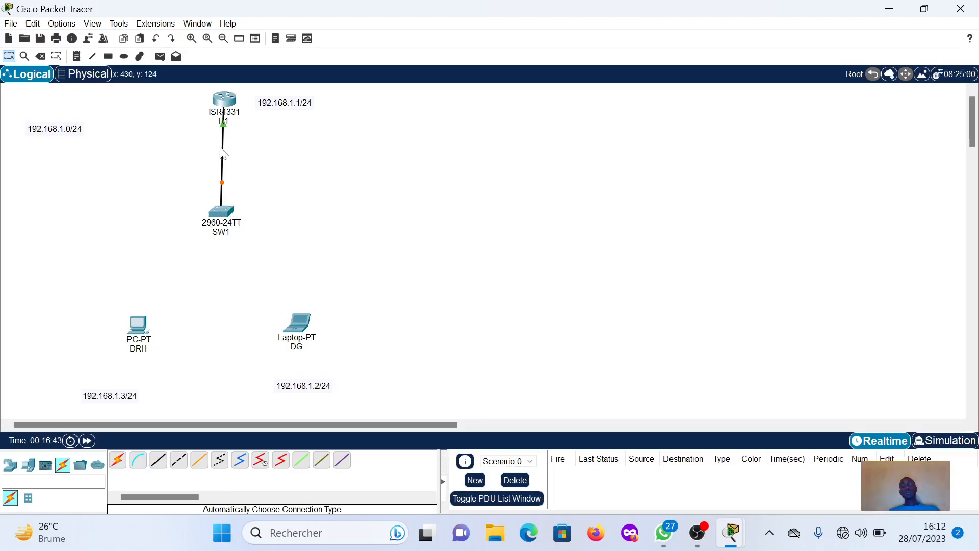
{"action": "mouse_move", "coordinate": [222, 158]}
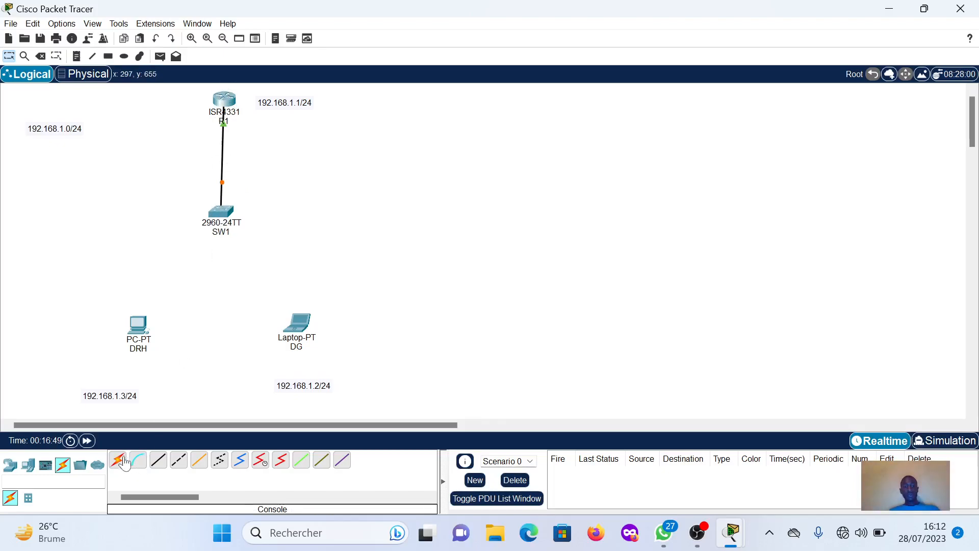
Connect FastEthernet0 on the PC DRH to FastEthernet0/2 on SW1 with a Copper Straight-Through cable.
{"action": "left_click", "coordinate": [159, 465]}
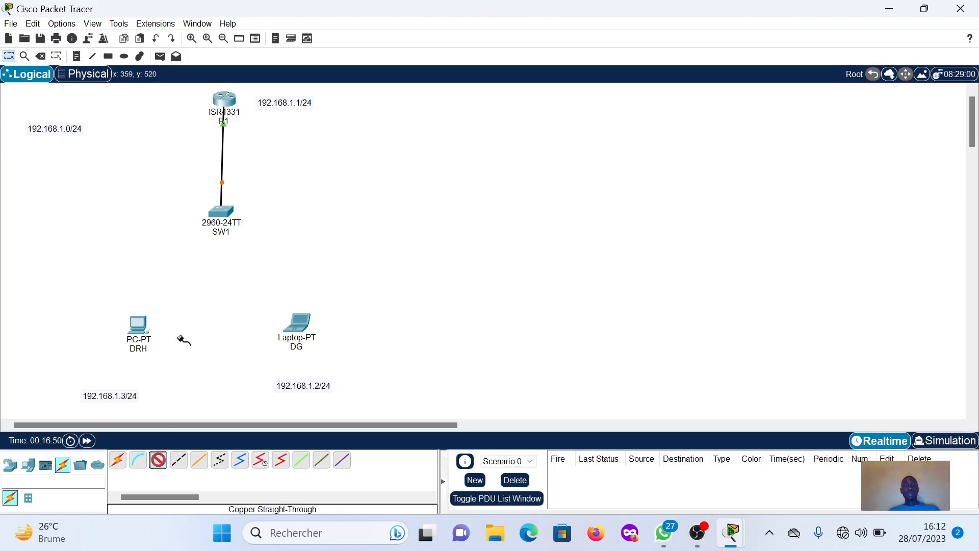
{"action": "left_click", "coordinate": [139, 327]}
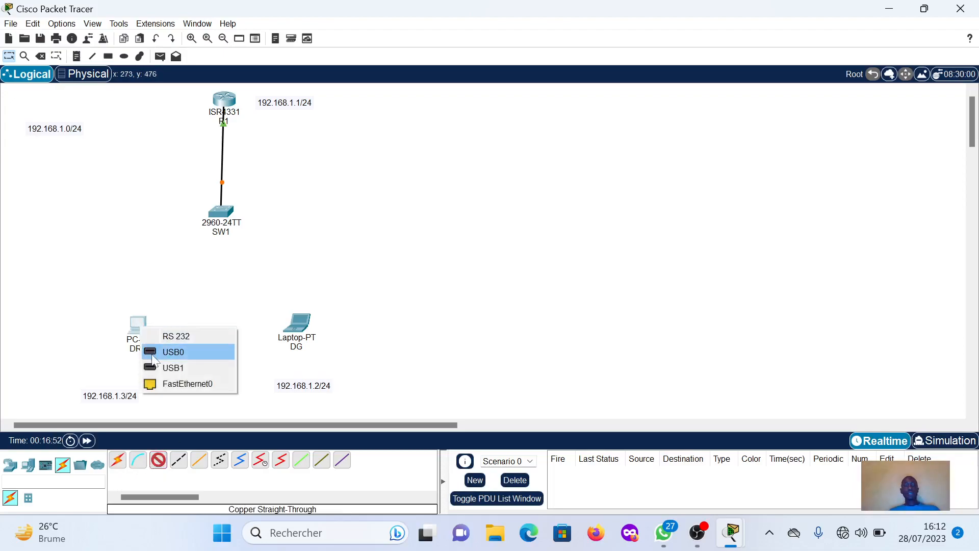
{"action": "left_click", "coordinate": [156, 383]}
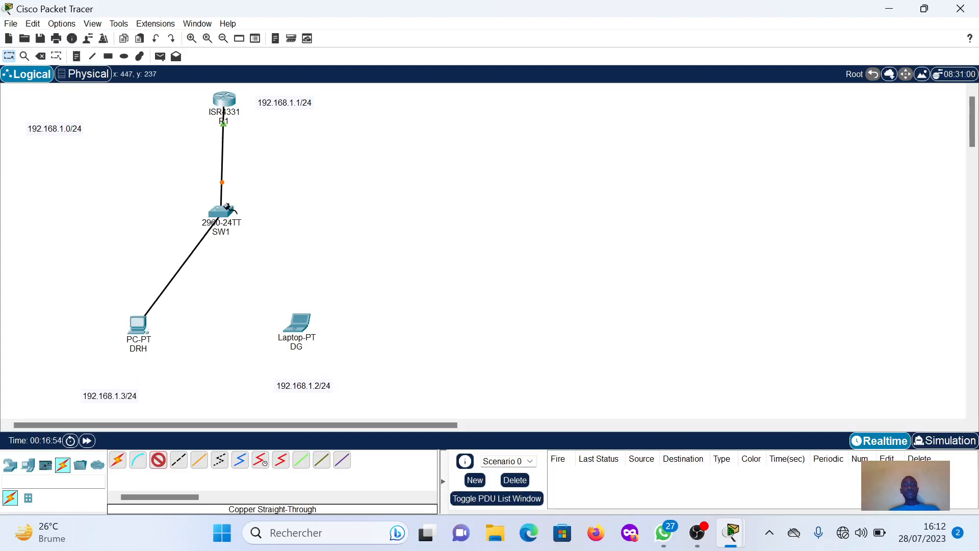
{"action": "left_click", "coordinate": [215, 214]}
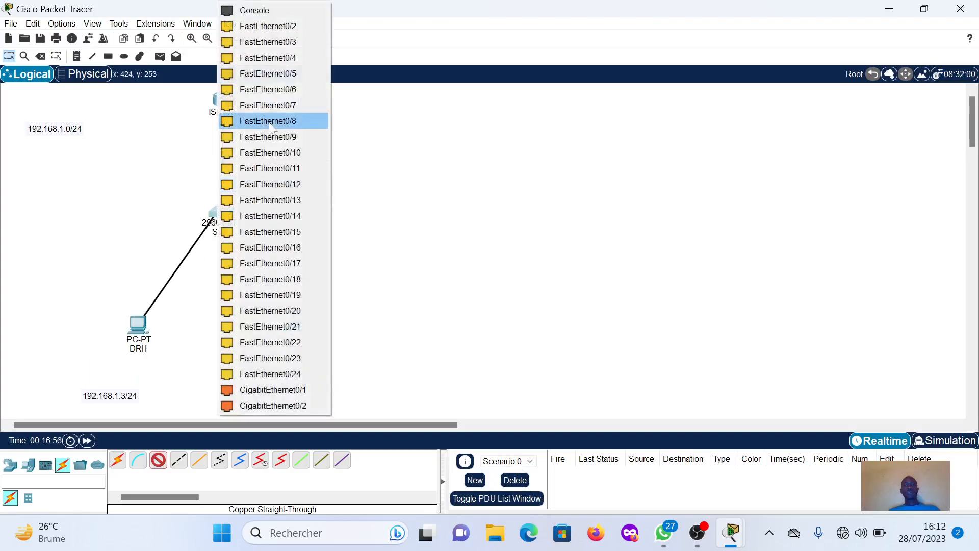
{"action": "left_click", "coordinate": [286, 31]}
Connect FastEthernet0 on the laptop DG to FastEthernet0/3 on SW1 with a Copper Straight-Through cable.
{"action": "left_click", "coordinate": [158, 460]}
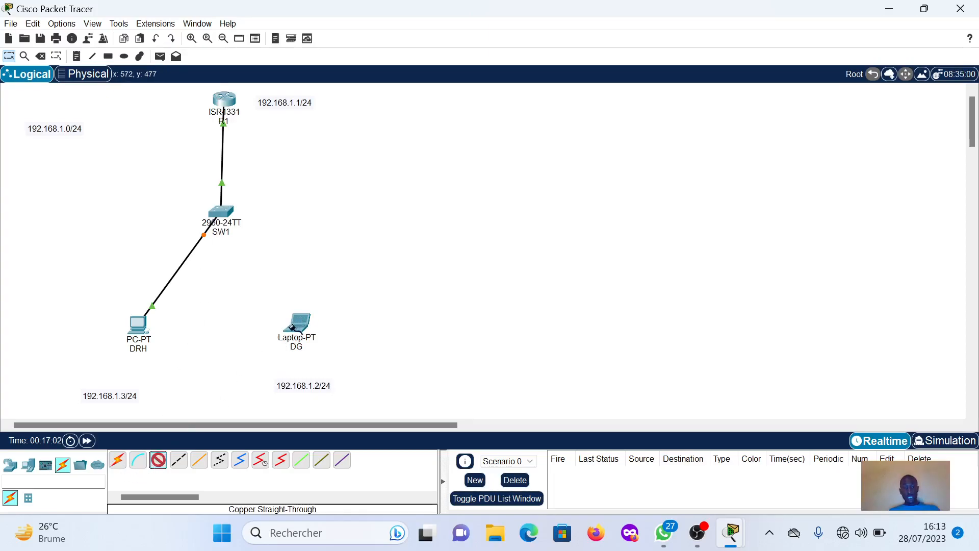
{"action": "left_click", "coordinate": [301, 323]}
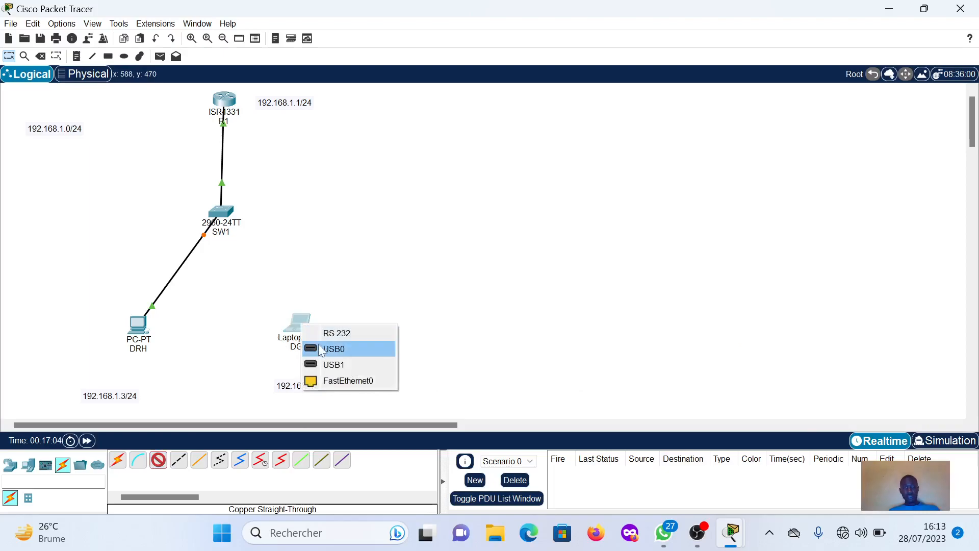
{"action": "left_click", "coordinate": [320, 380]}
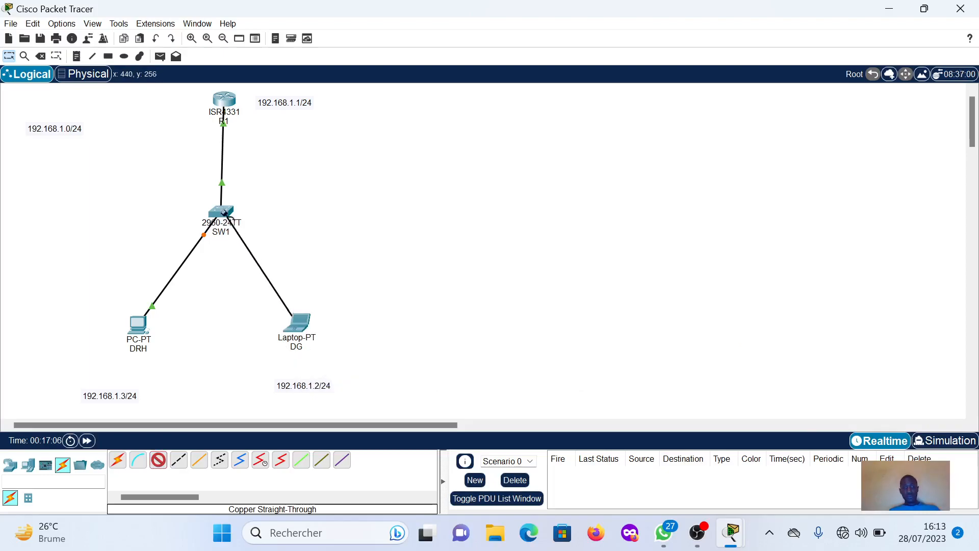
{"action": "left_click", "coordinate": [225, 212]}
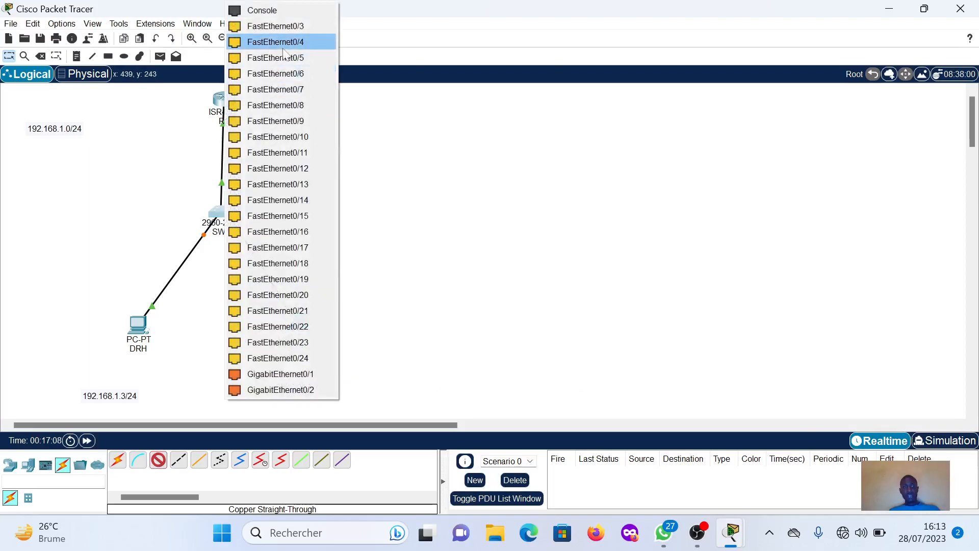
{"action": "left_click", "coordinate": [269, 26]}
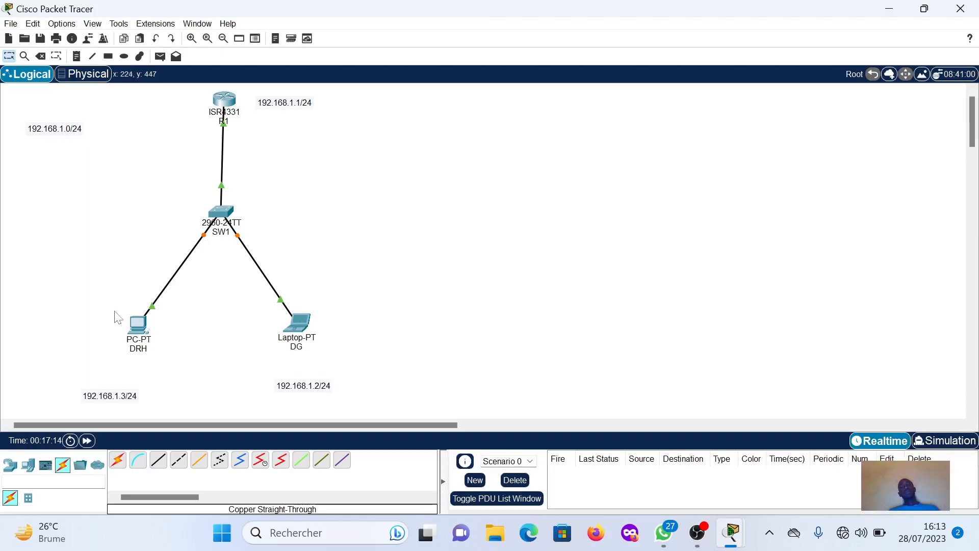
{"action": "mouse_move", "coordinate": [139, 326]}
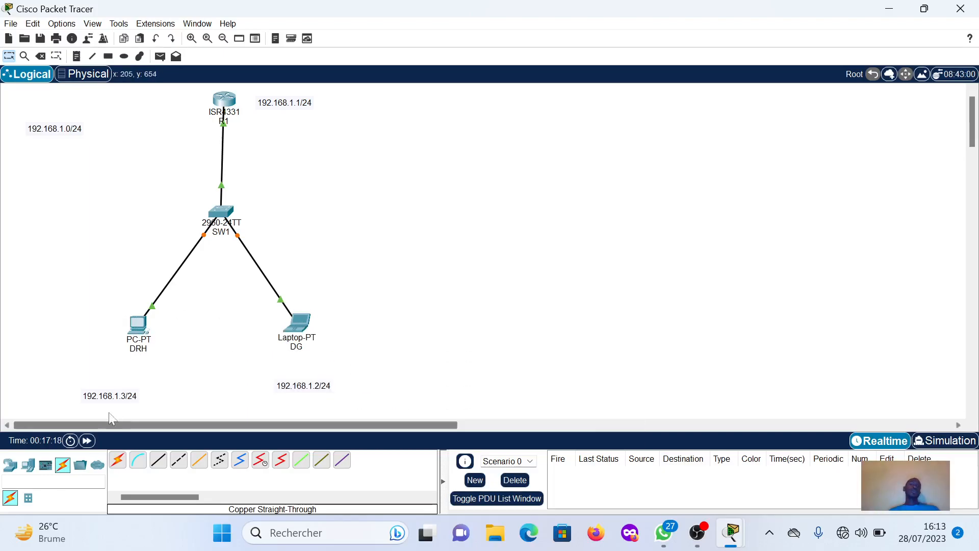
Assign the PC DRH the static IPv4 address 192.168.1.3 with subnet mask 255.255.255.0.
{"action": "left_click", "coordinate": [138, 325]}
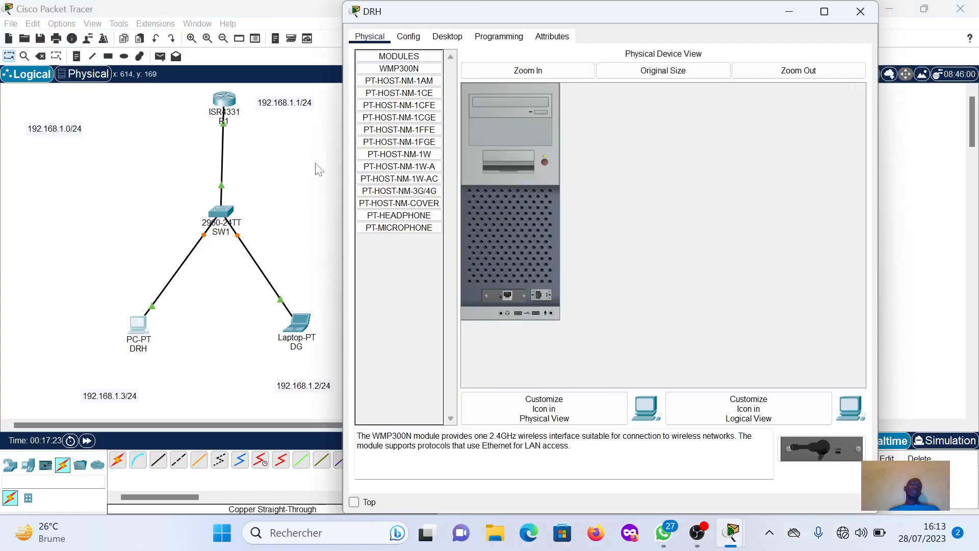
{"action": "left_click", "coordinate": [447, 36]}
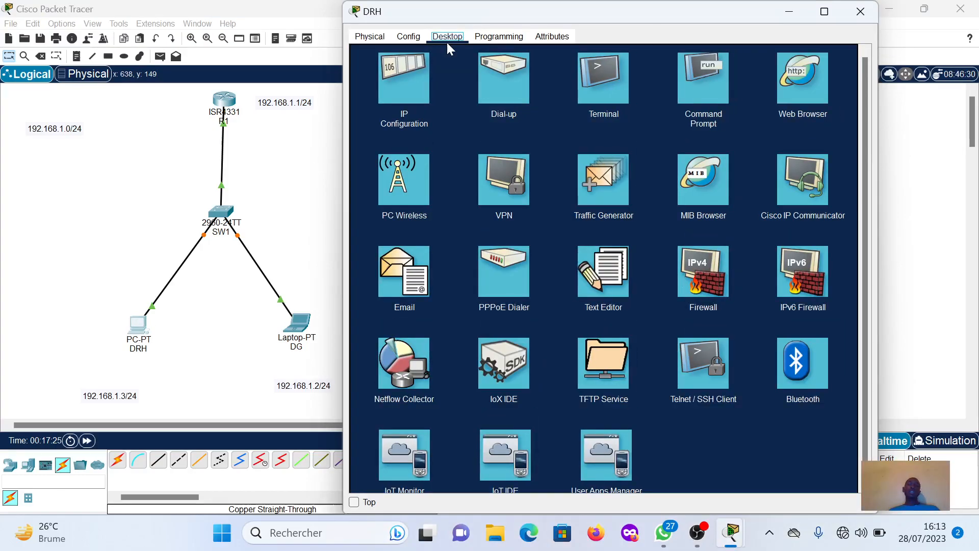
{"action": "left_click", "coordinate": [391, 90]}
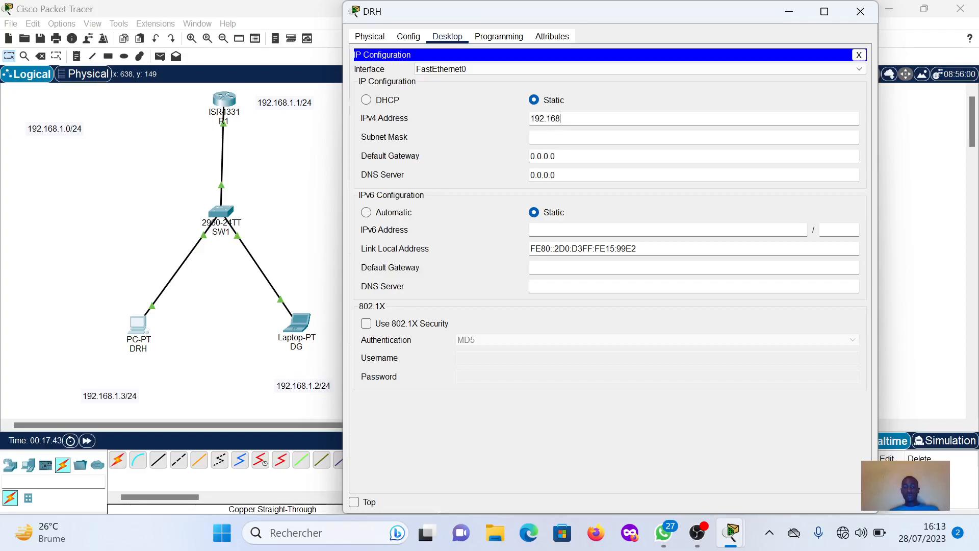
{"action": "type", "text": "3"}
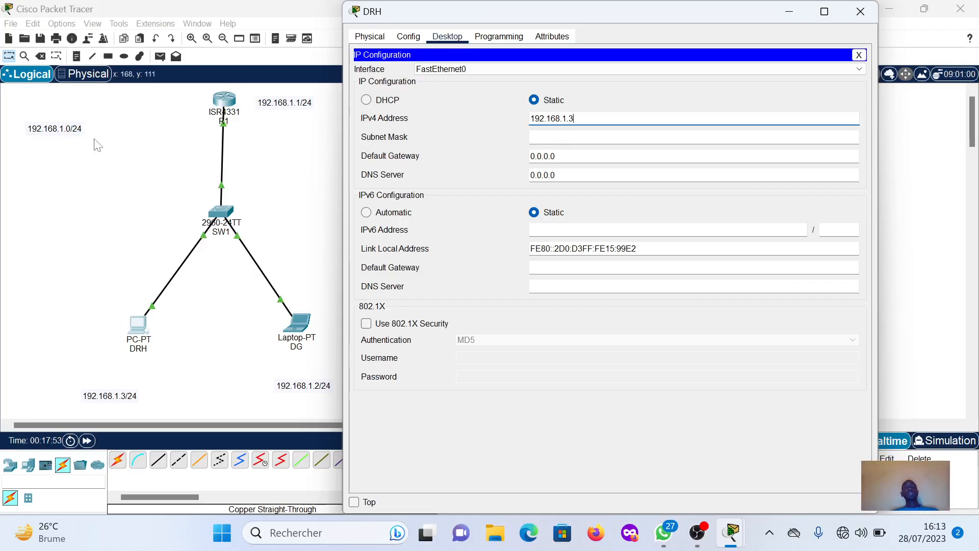
{"action": "left_click", "coordinate": [550, 137]}
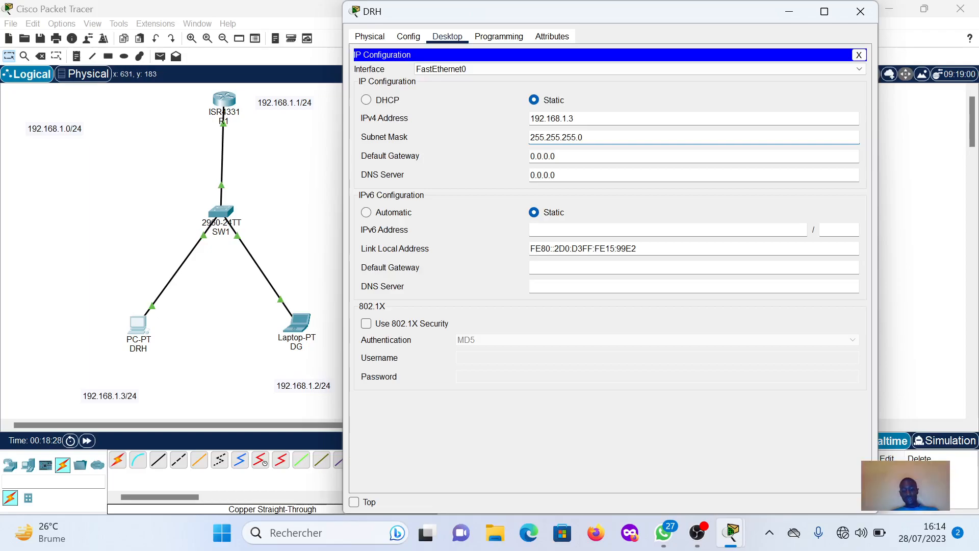
Set DRH's default gateway to 192.168.1.1, reusing the network part copied from its IPv4 address, and return to the workspace.
{"action": "key", "text": "Tab"}
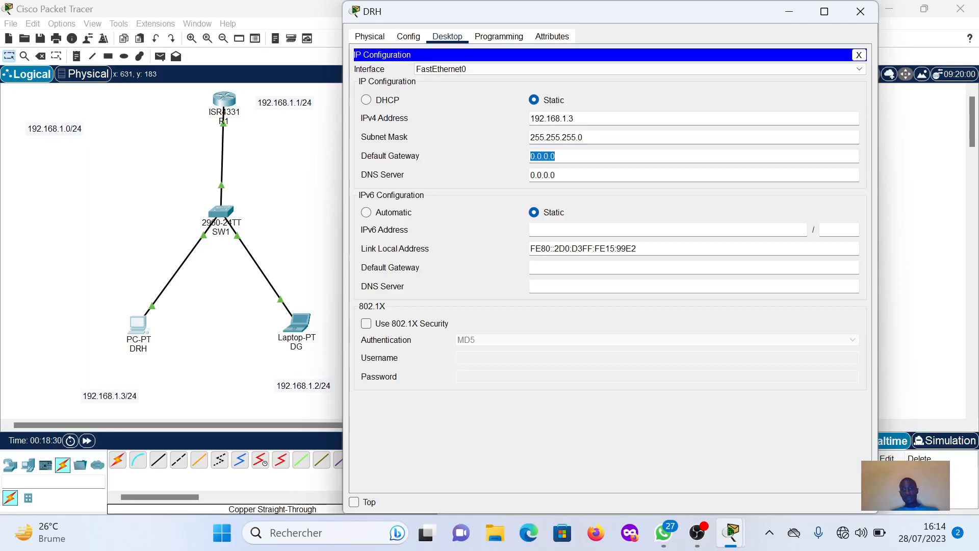
{"action": "key", "text": "BackSpace"}
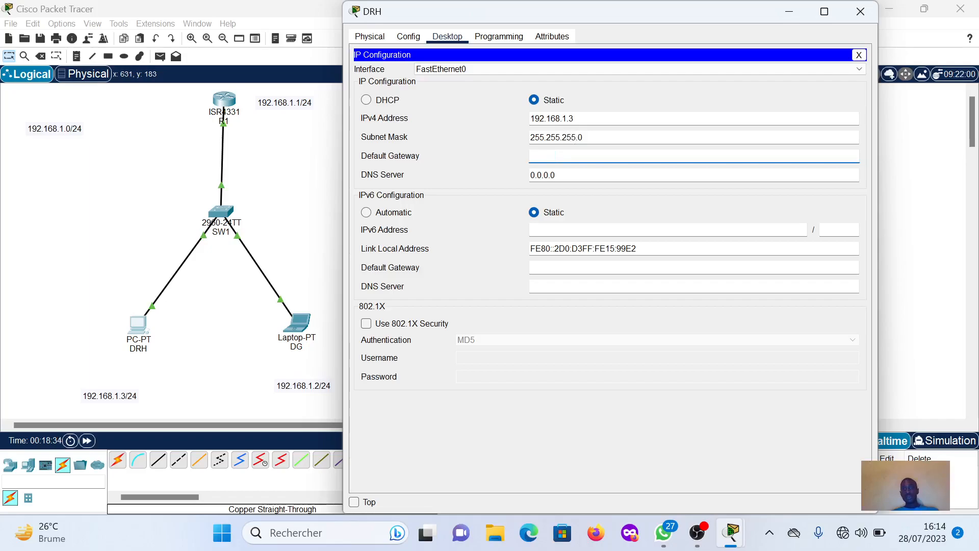
{"action": "left_click", "coordinate": [569, 119]}
{"action": "left_click_drag", "start_coordinate": [569, 118], "coordinate": [544, 118]}
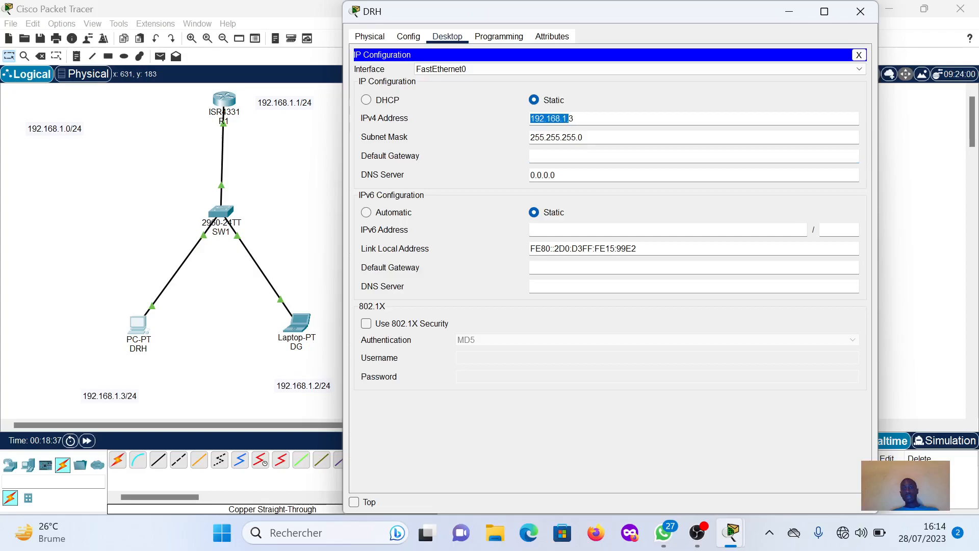
{"action": "right_click", "coordinate": [539, 117]}
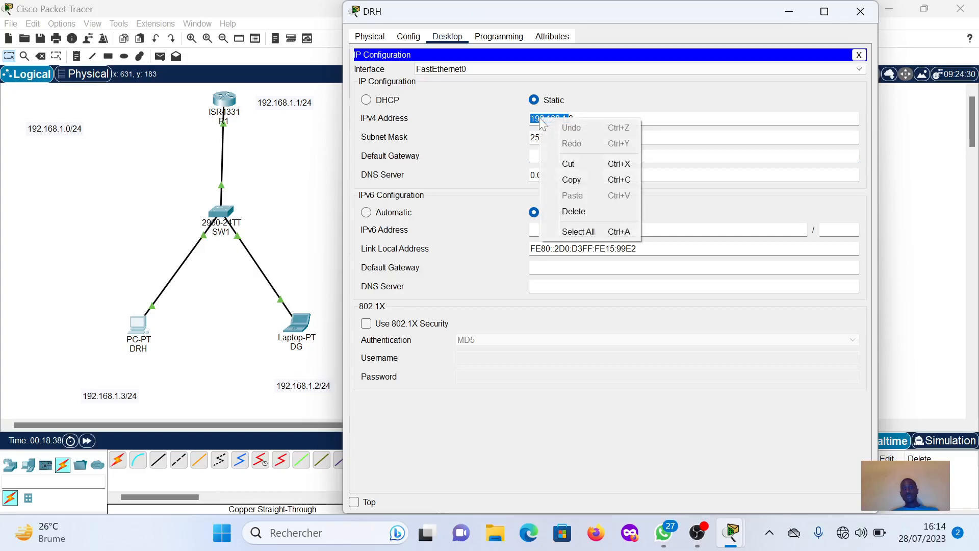
{"action": "left_click", "coordinate": [572, 179]}
{"action": "left_click", "coordinate": [546, 156]}
{"action": "right_click", "coordinate": [545, 156]}
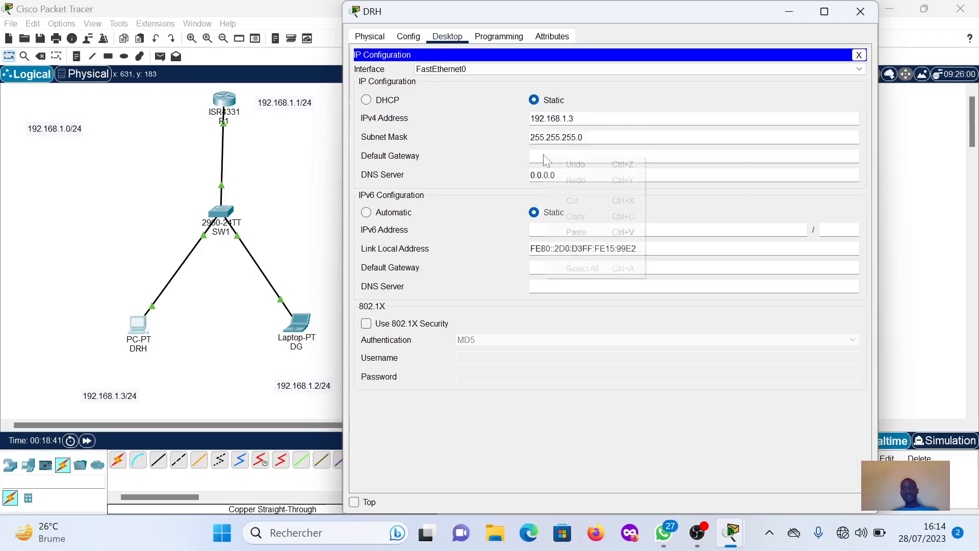
{"action": "left_click", "coordinate": [576, 232]}
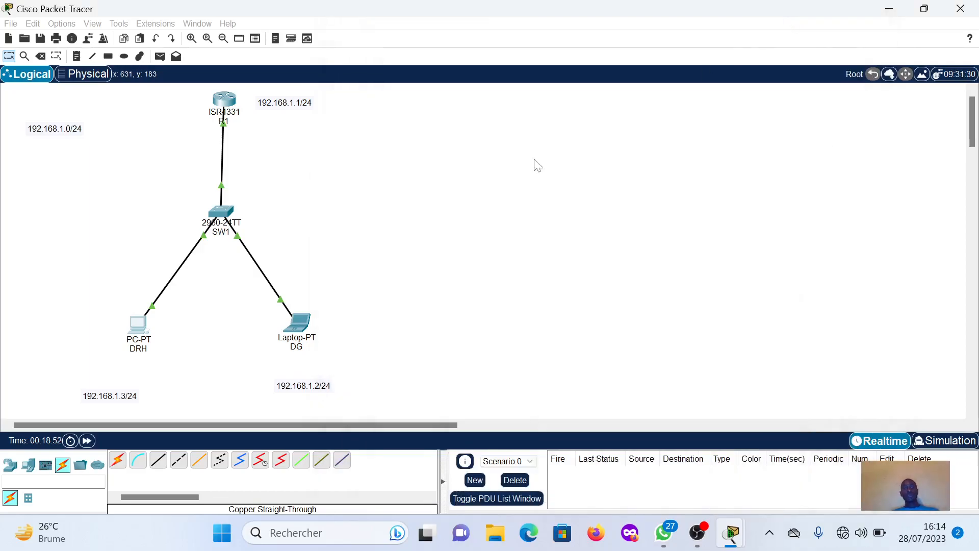
{"action": "left_click", "coordinate": [789, 13]}
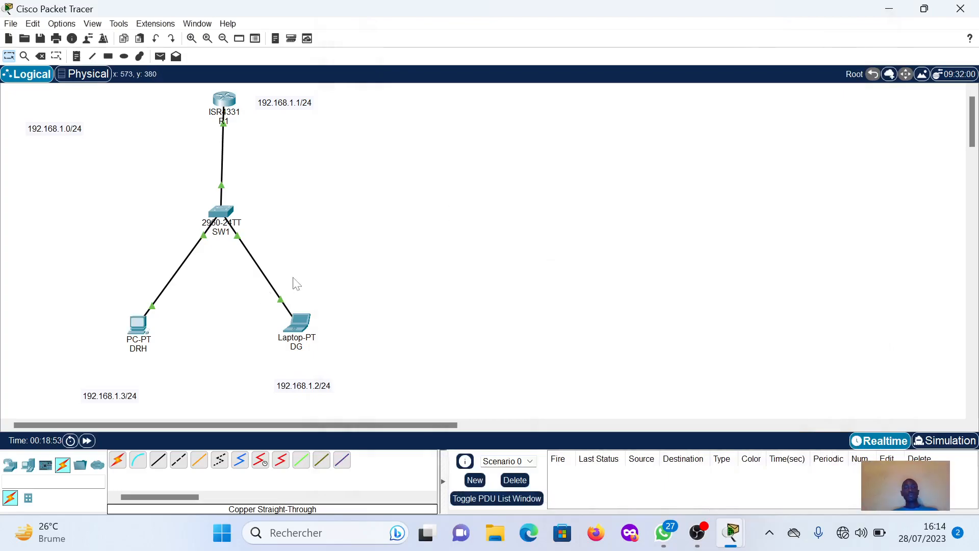
Assign the laptop DG the static IPv4 address 192.168.1.2 with subnet mask 255.255.255.0.
{"action": "left_click", "coordinate": [297, 322]}
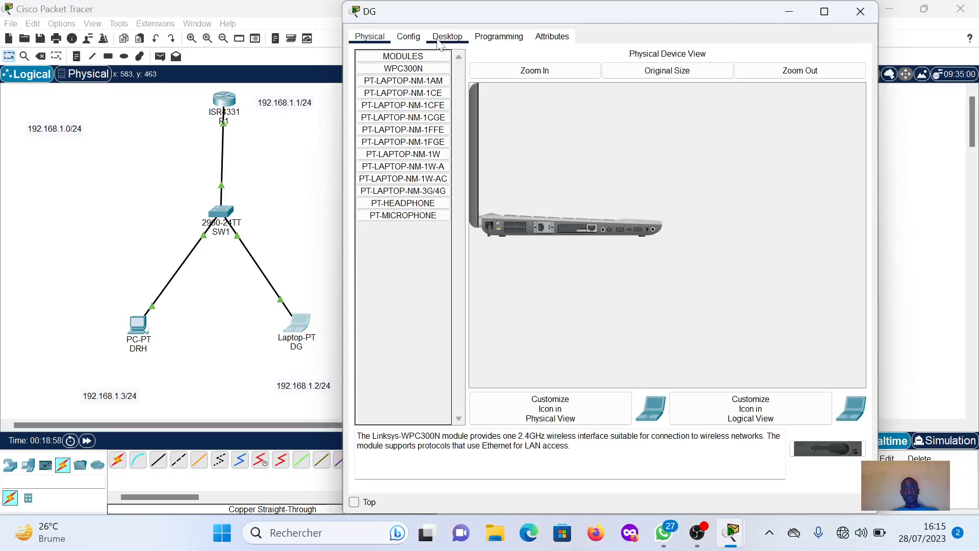
{"action": "left_click", "coordinate": [437, 38]}
{"action": "left_click", "coordinate": [402, 85]}
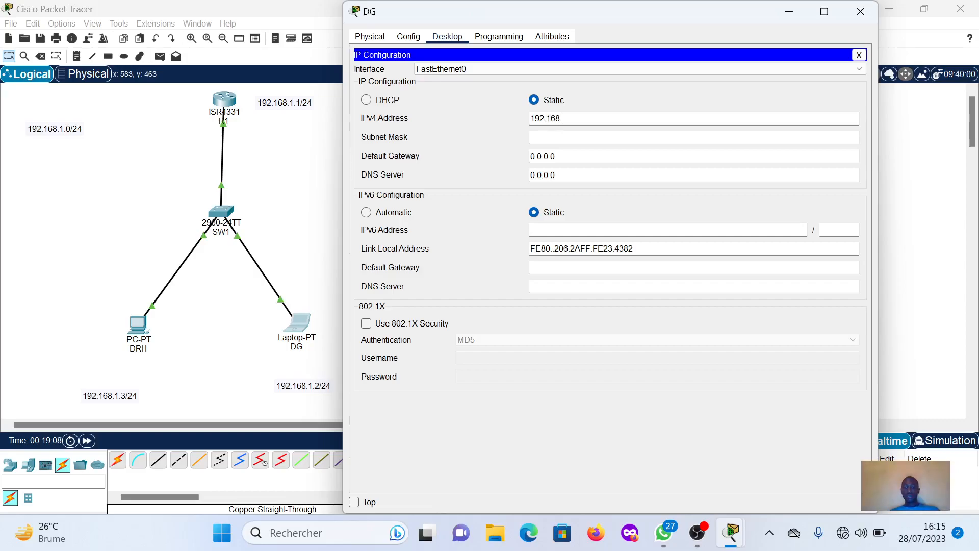
{"action": "left_click", "coordinate": [556, 136]}
Set DG's default gateway to 192.168.1.1, pasting the copied network part, and close the laptop's configuration.
{"action": "left_click_drag", "start_coordinate": [556, 157], "coordinate": [518, 159]}
{"action": "key", "text": "BackSpace"}
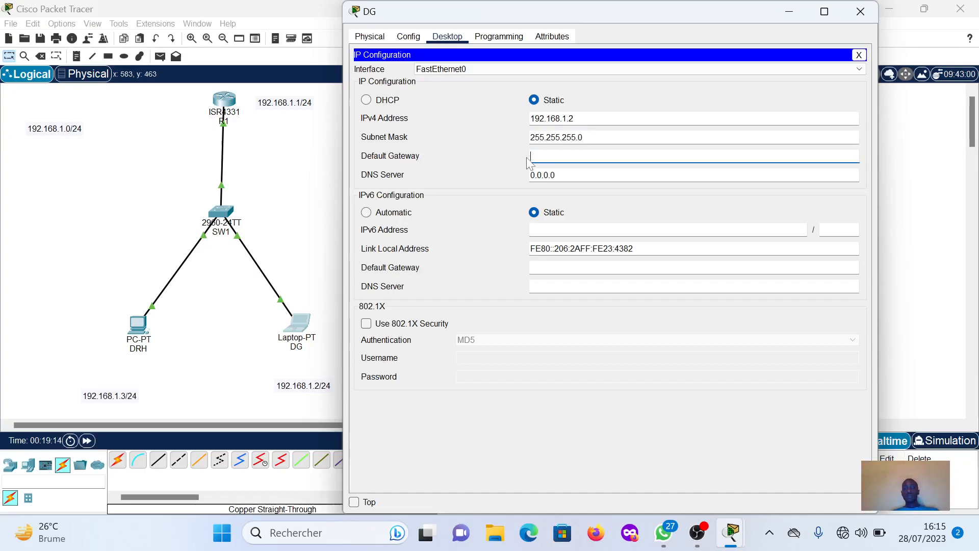
{"action": "right_click", "coordinate": [546, 153]}
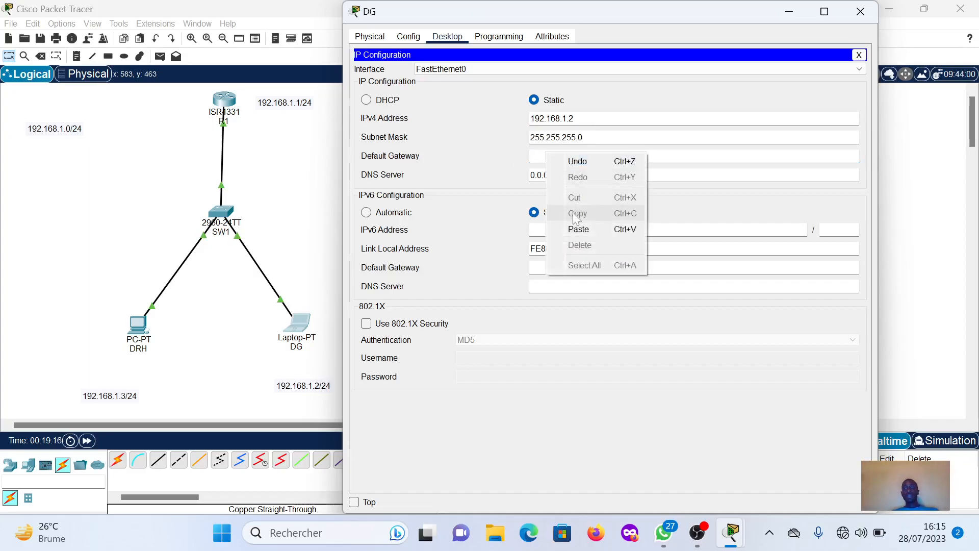
{"action": "left_click", "coordinate": [572, 234]}
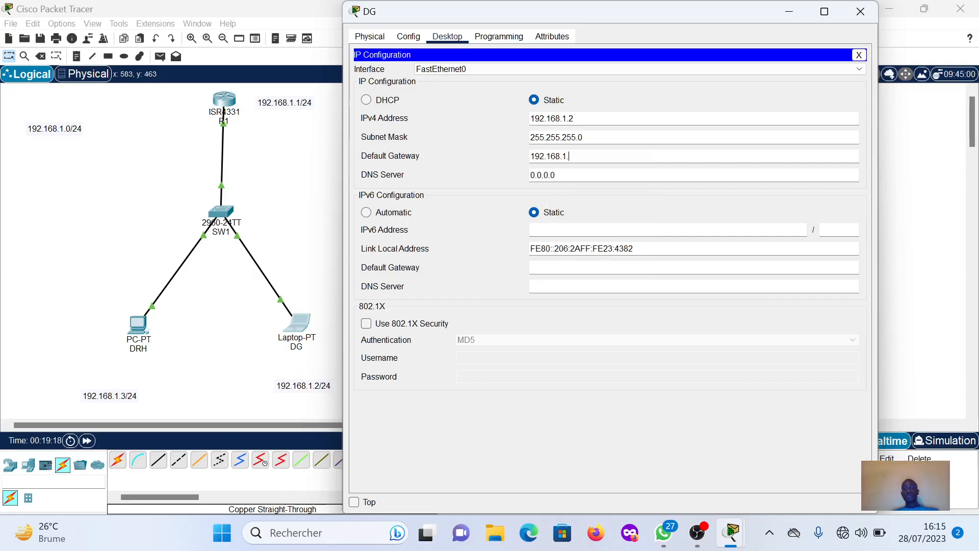
{"action": "type", "text": "1"}
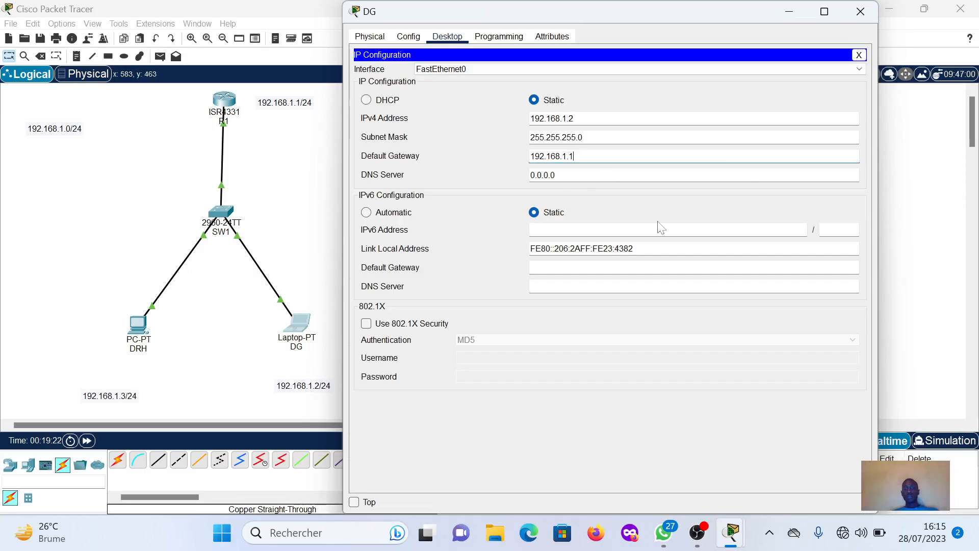
{"action": "left_click", "coordinate": [860, 54]}
{"action": "left_click", "coordinate": [860, 11]}
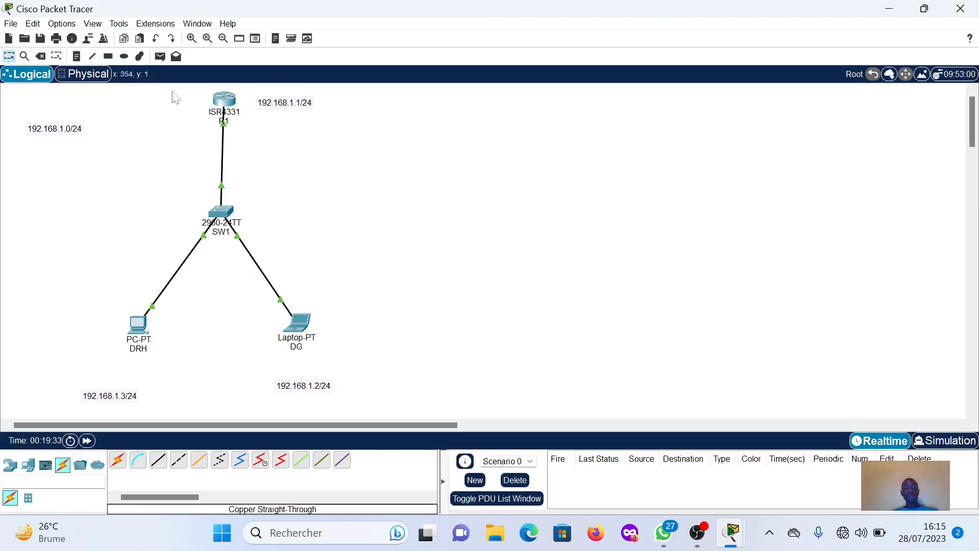
Test the connection to router R1 by running "ping 192.168.1.1" from DRH's Command Prompt, and return to the workspace.
{"action": "left_click", "coordinate": [139, 329]}
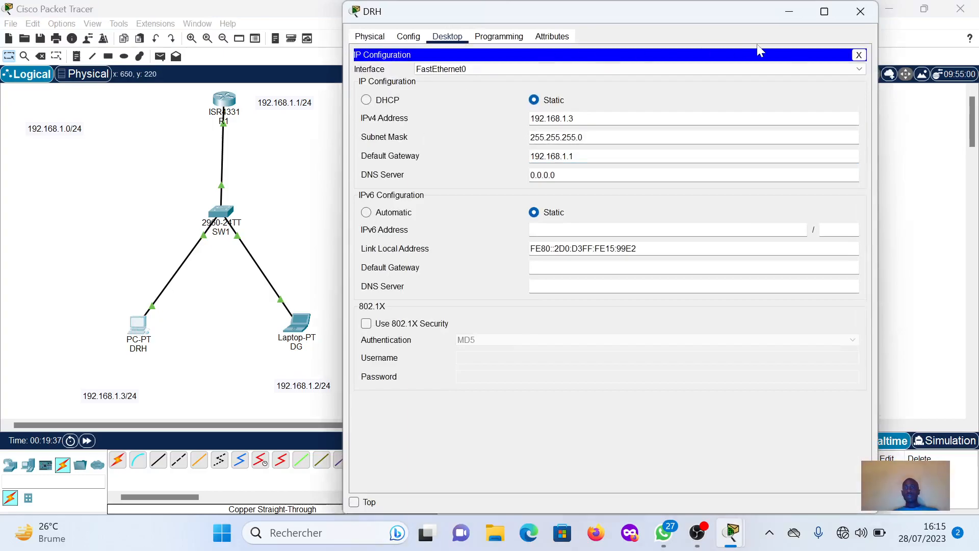
{"action": "left_click", "coordinate": [859, 54]}
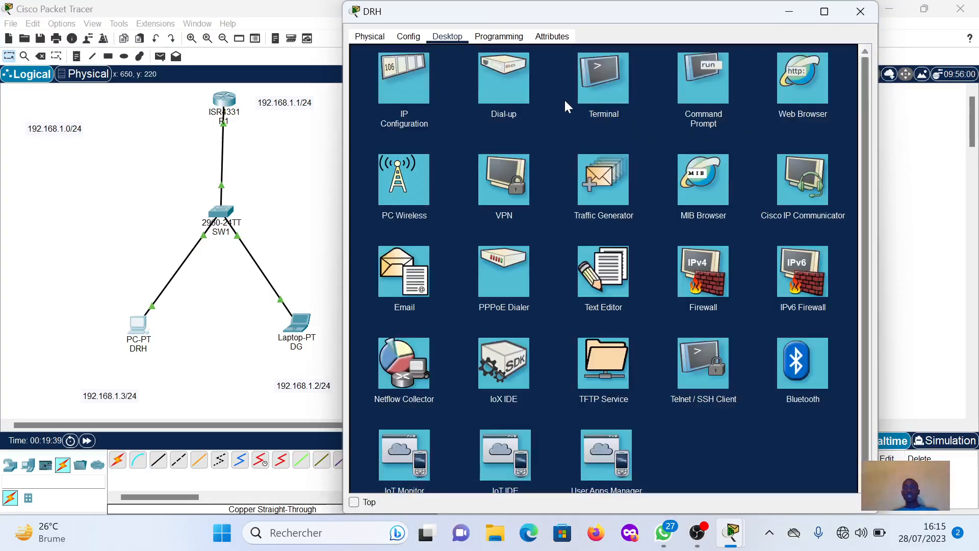
{"action": "left_click", "coordinate": [681, 86]}
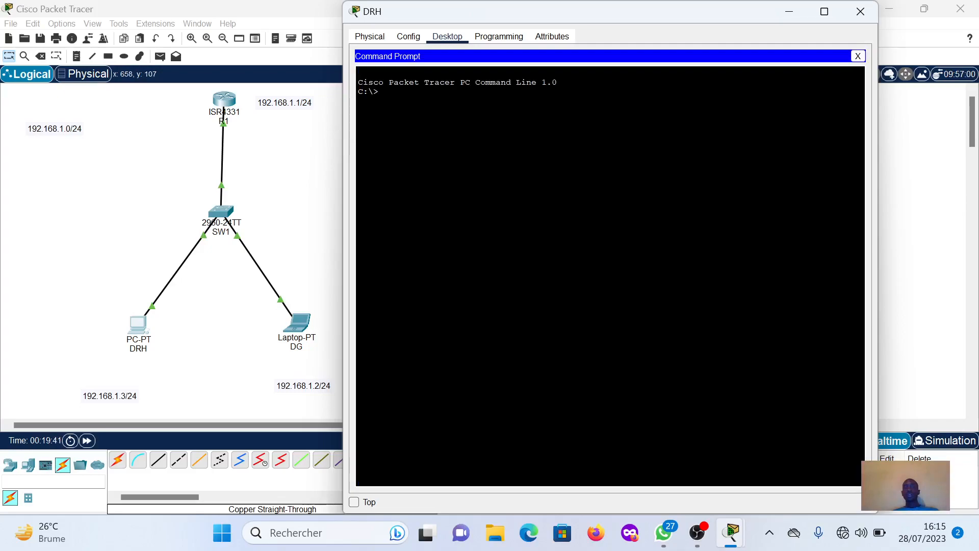
{"action": "type", "text": "PI"}
{"action": "key", "text": "BackSpace"}
{"action": "key", "text": "BackSpace"}
{"action": "type", "text": "ping"}
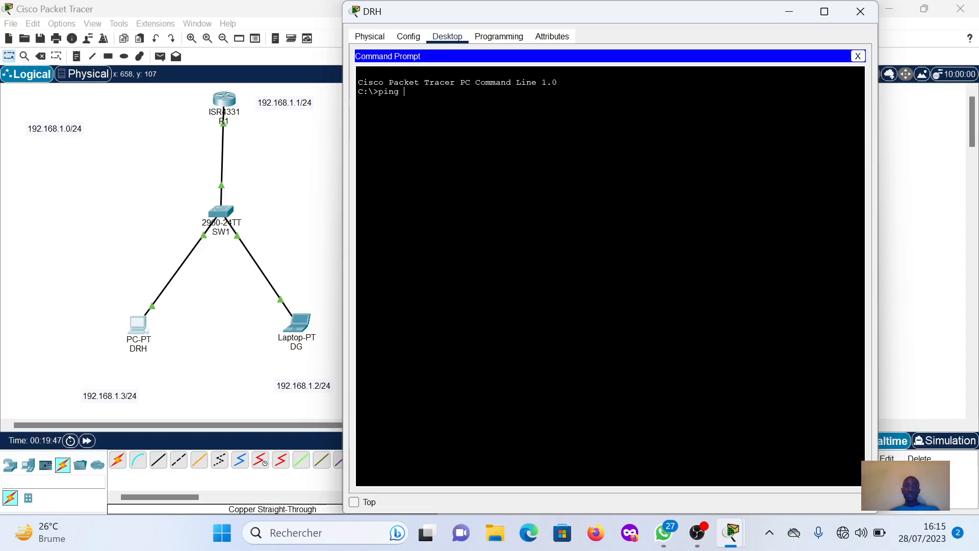
{"action": "type", "text": " 19"}
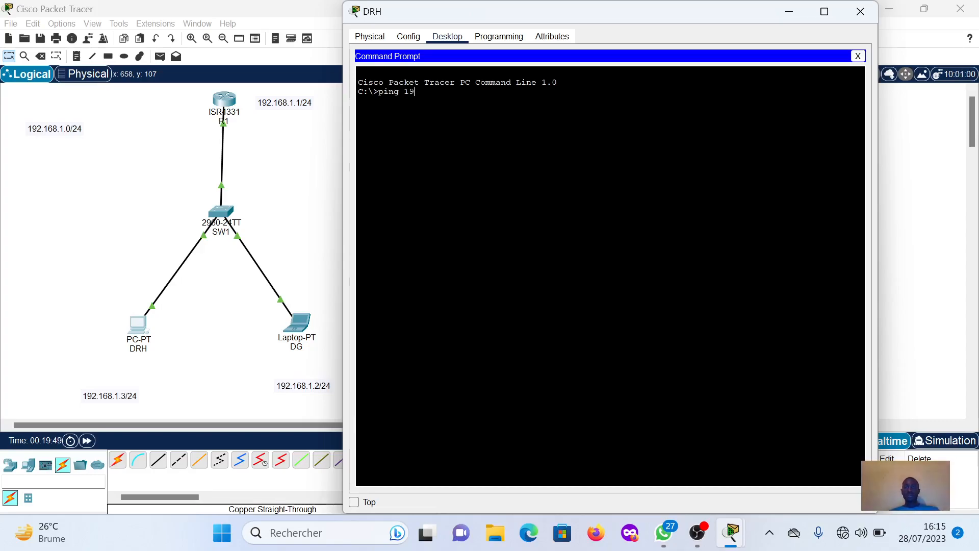
{"action": "type", "text": "2.168.1.1"}
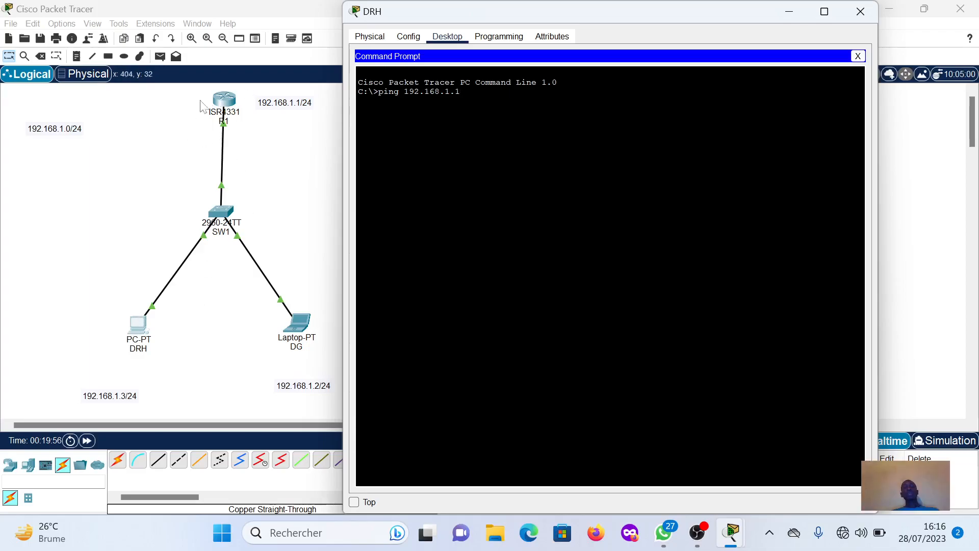
{"action": "key", "text": "Return"}
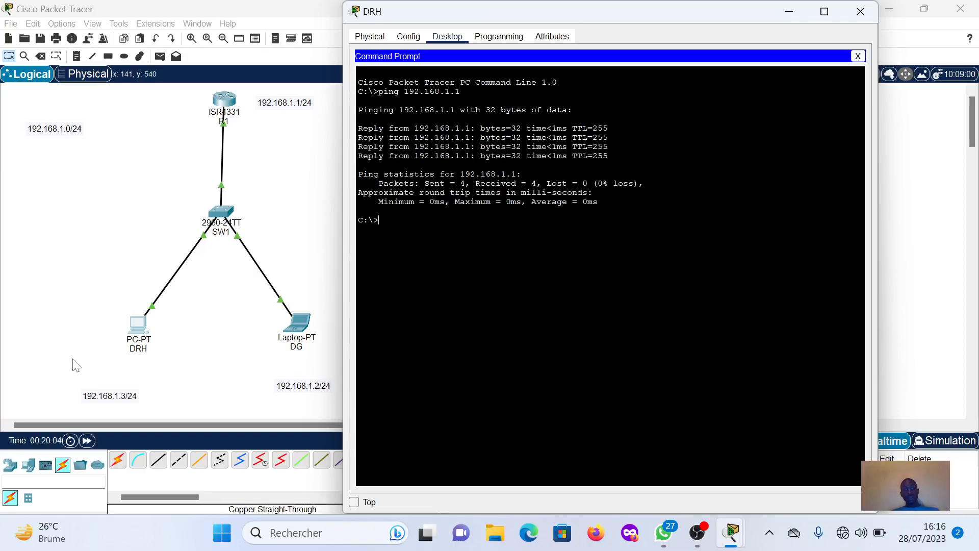
{"action": "left_click", "coordinate": [200, 326]}
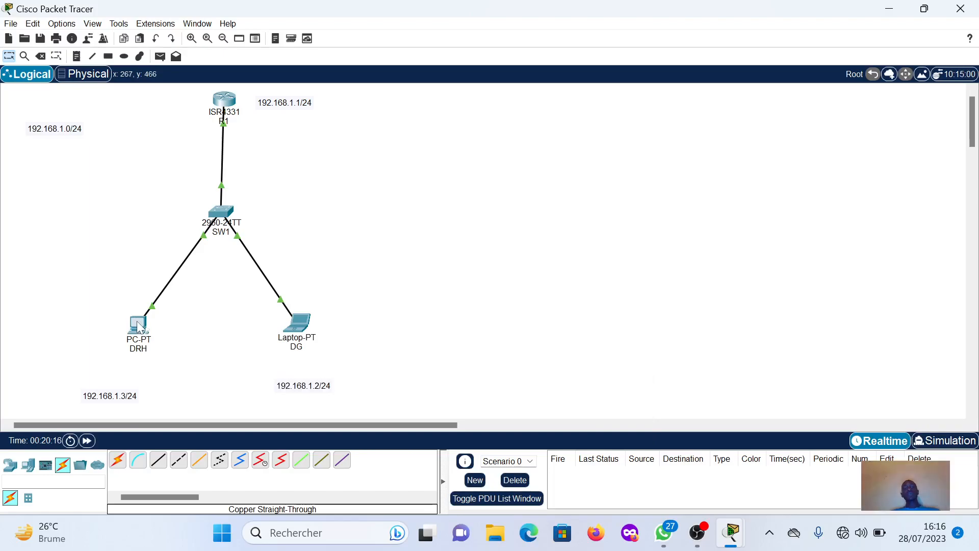
Test the connection to the laptop DG by running "ping 192.168.1.2" from DRH's Command Prompt, and minimize the PC's window.
{"action": "mouse_move", "coordinate": [137, 330]}
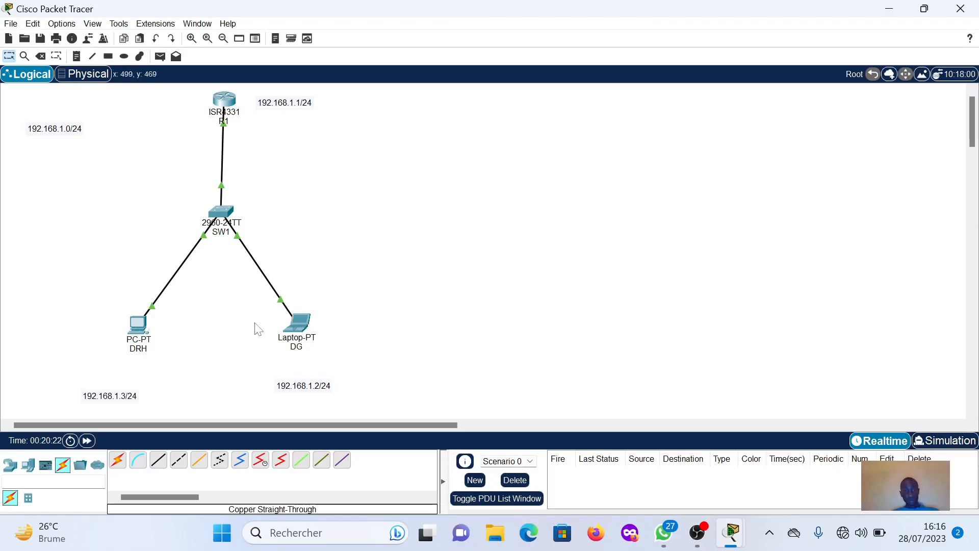
{"action": "left_click", "coordinate": [139, 327]}
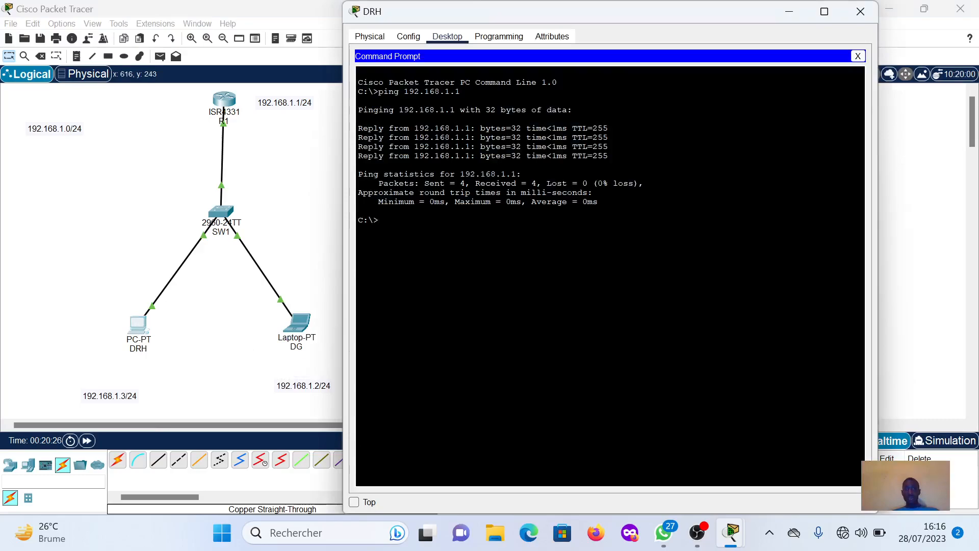
{"action": "key", "text": "Up"}
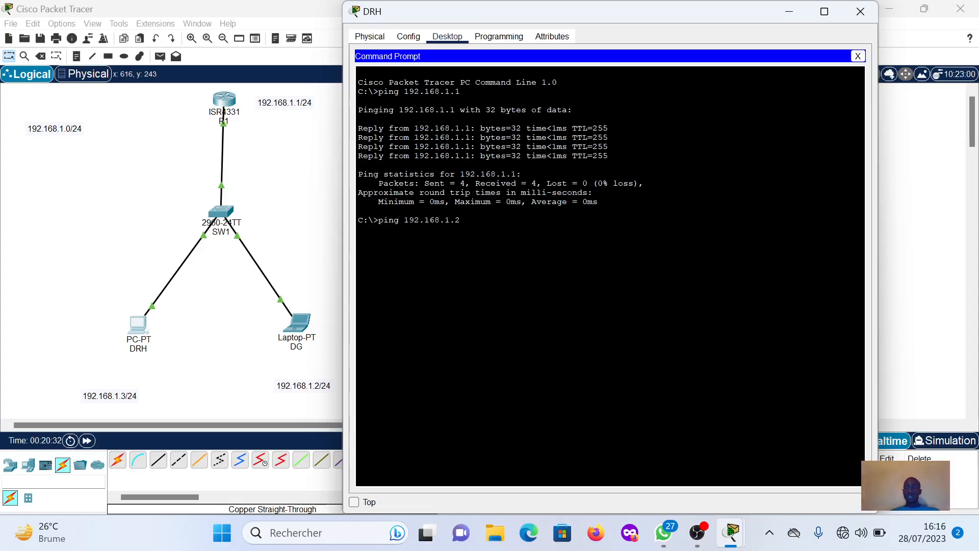
{"action": "key", "text": "Return"}
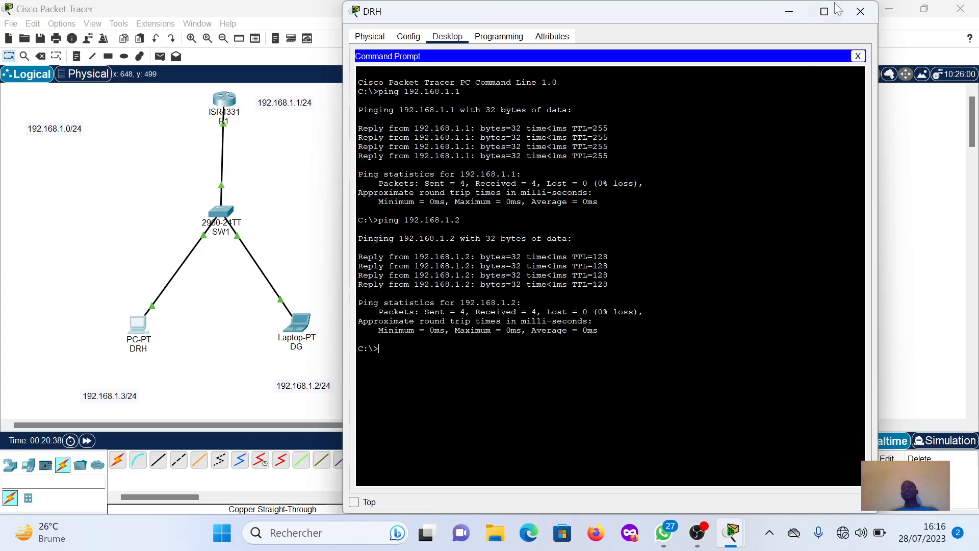
{"action": "left_click", "coordinate": [795, 11]}
Test the connection to the PC DRH by running "PING 192.168.1.3" from the laptop DG's Command Prompt, and minimize the laptop's window.
{"action": "left_click", "coordinate": [301, 324]}
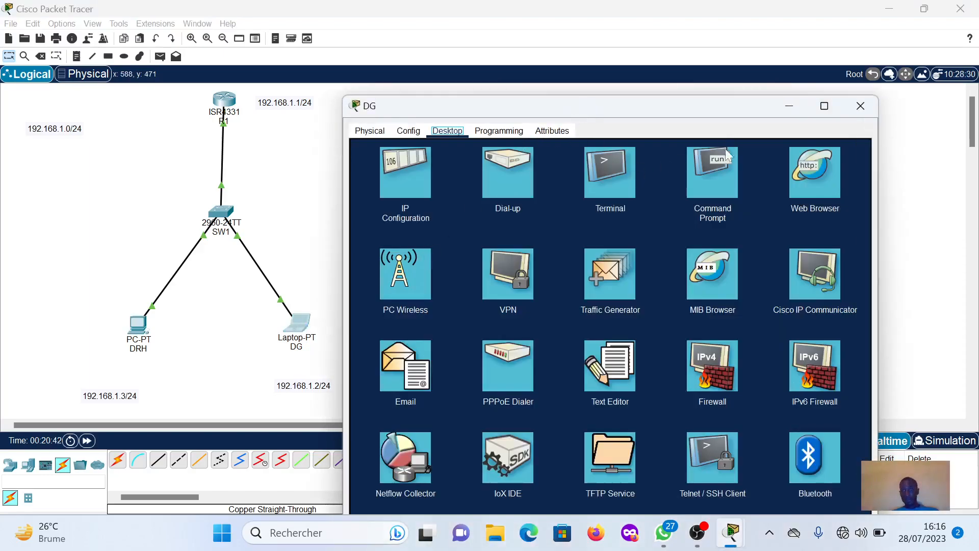
{"action": "left_click", "coordinate": [694, 177]}
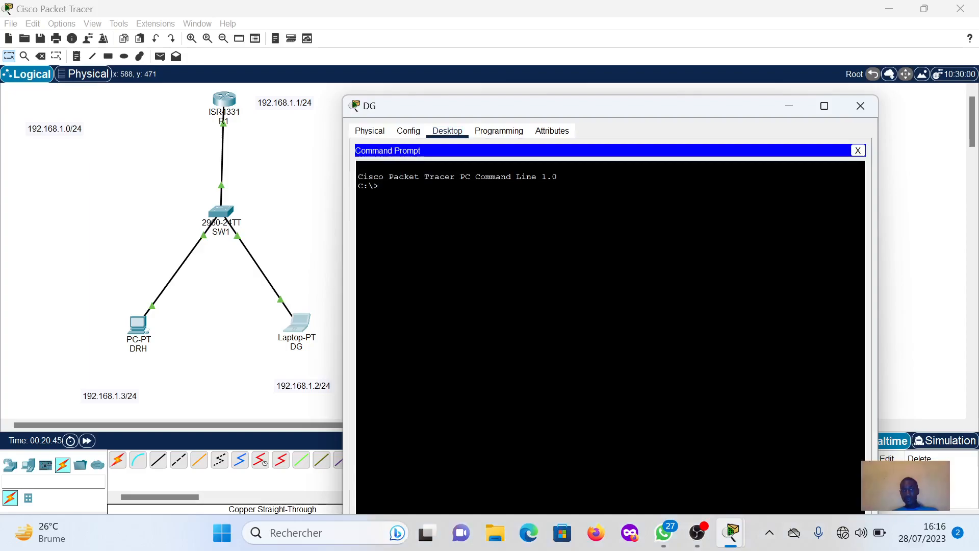
{"action": "type", "text": "PING "}
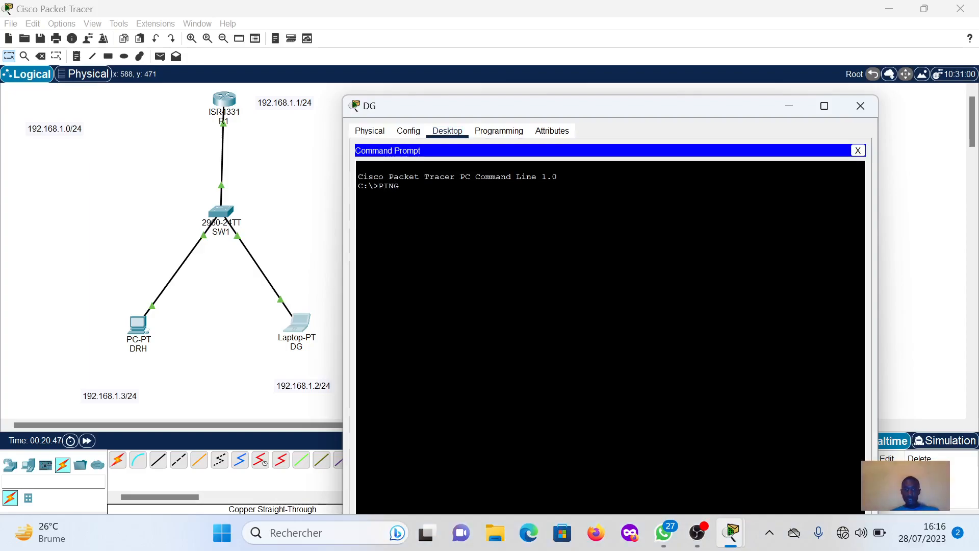
{"action": "type", "text": "192.168.1.3"}
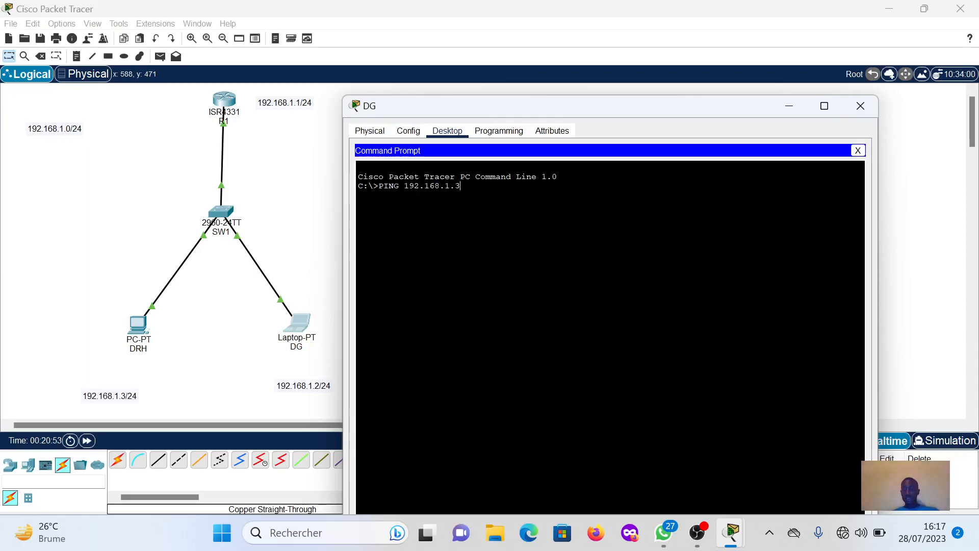
{"action": "key", "text": "Return"}
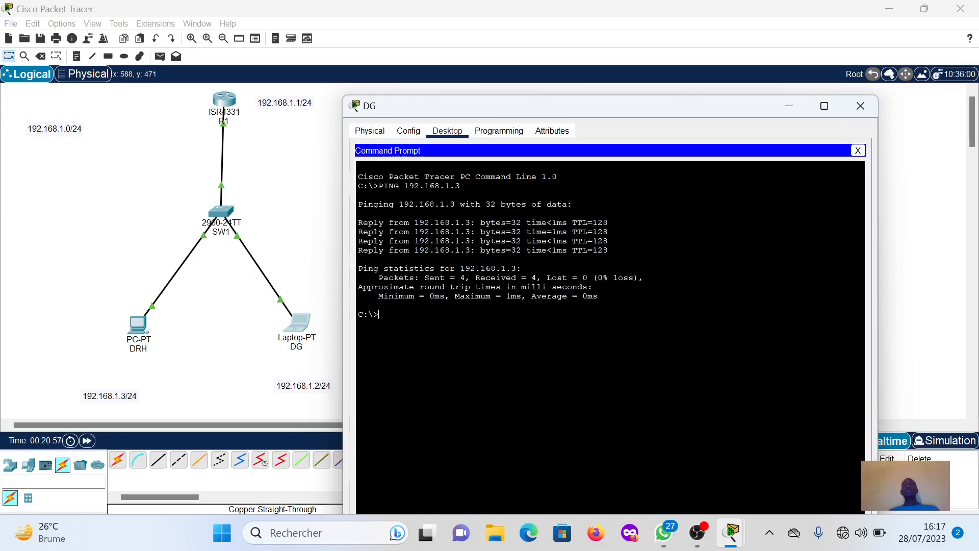
{"action": "left_click", "coordinate": [789, 108]}
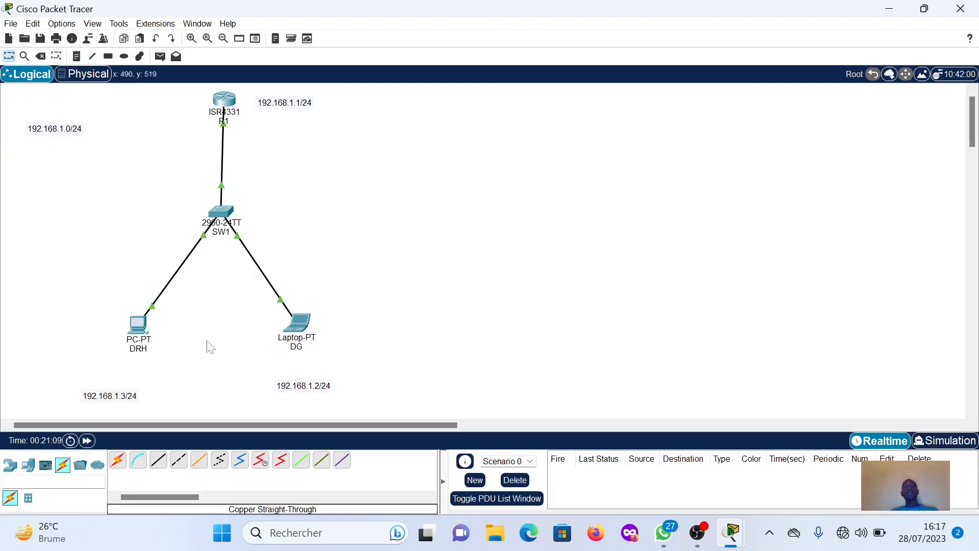
Send a simple PDU from the PC DRH to the laptop DG, and play the packet exchange in Simulation mode.
{"action": "left_click", "coordinate": [160, 57]}
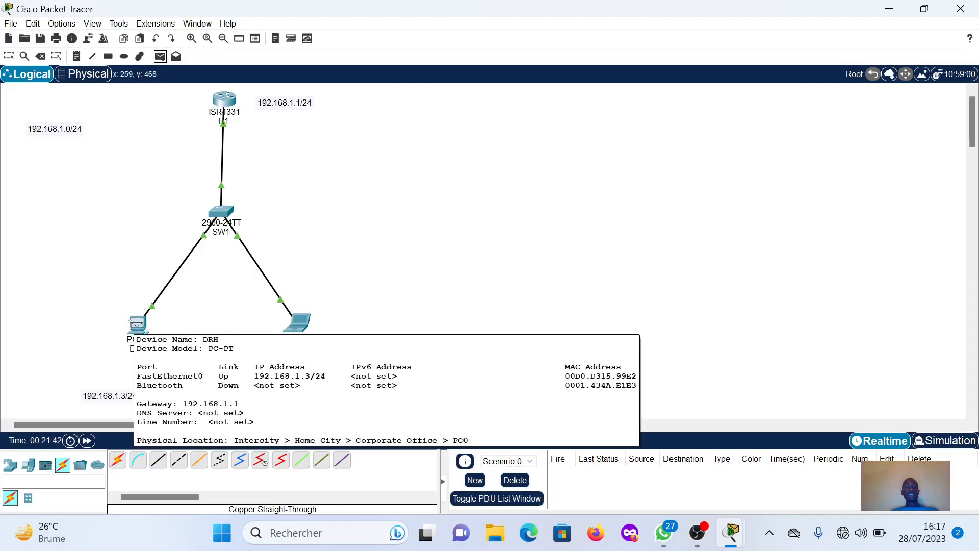
{"action": "left_click", "coordinate": [134, 324]}
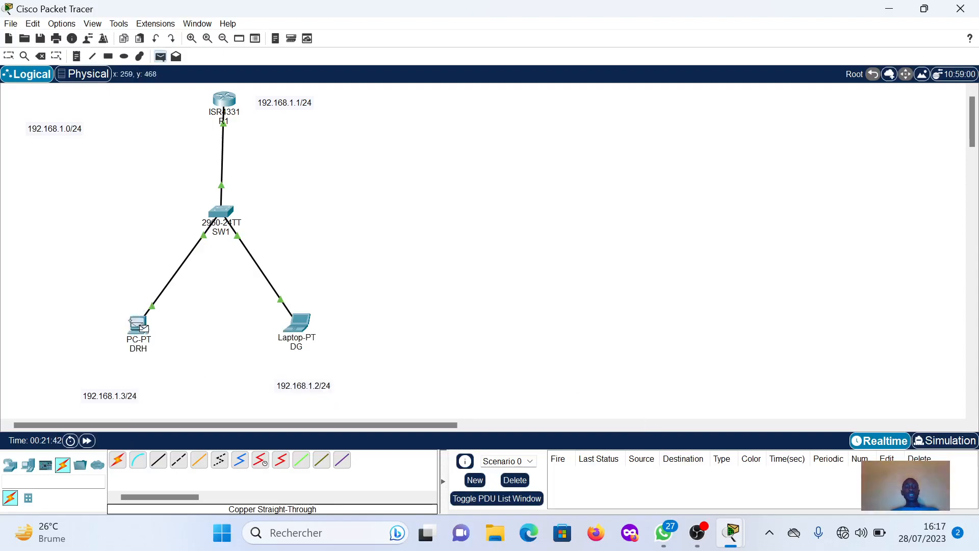
{"action": "left_click", "coordinate": [300, 323]}
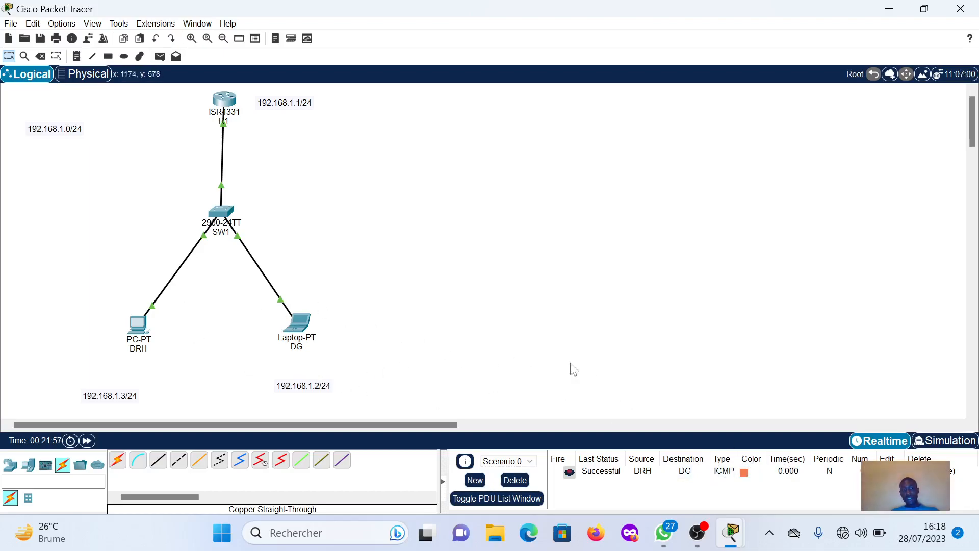
{"action": "left_click", "coordinate": [927, 446]}
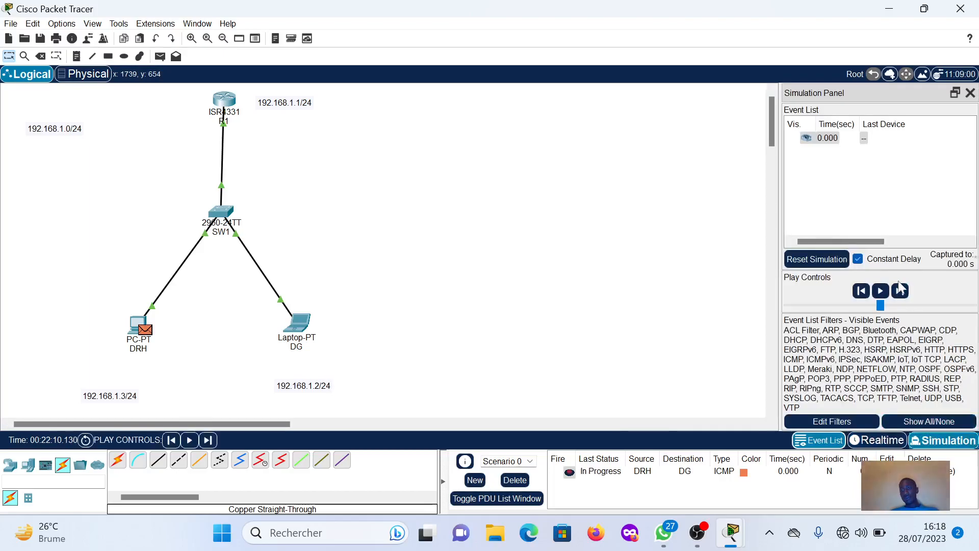
{"action": "left_click", "coordinate": [881, 291]}
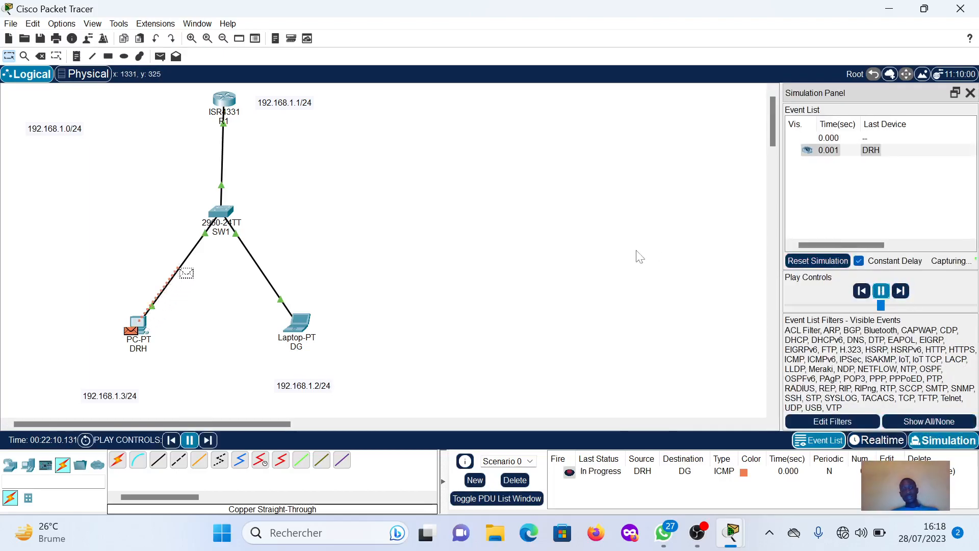